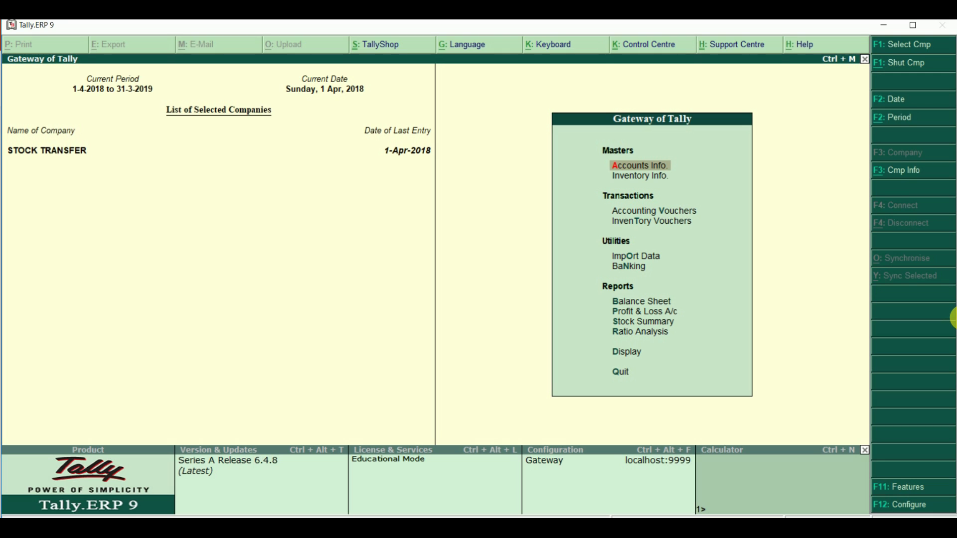
# Open STOCK RECEIVED FROM BRANCHES in Group Alteration from Accounts Info > Groups > Alter
pyautogui.press('Return')
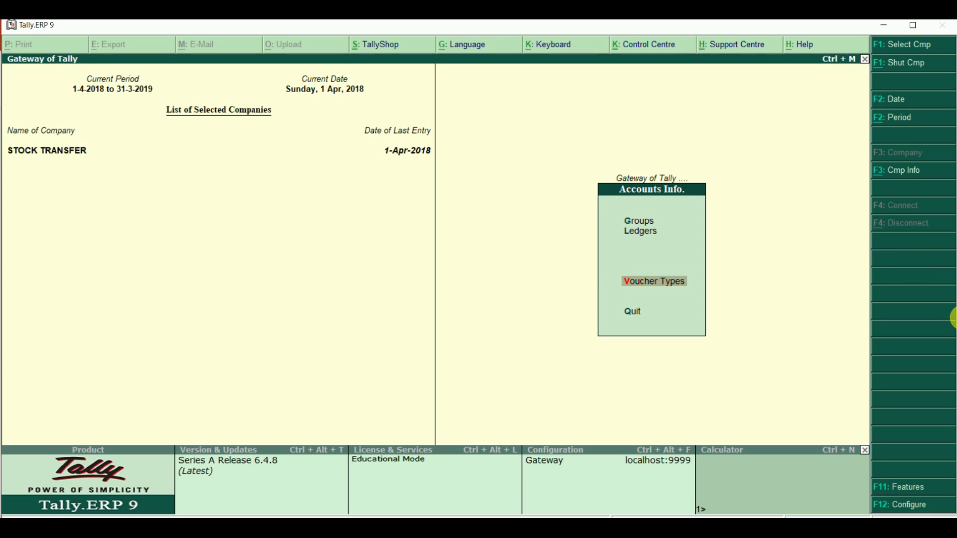
pyautogui.press('Return')
pyautogui.press('Down')
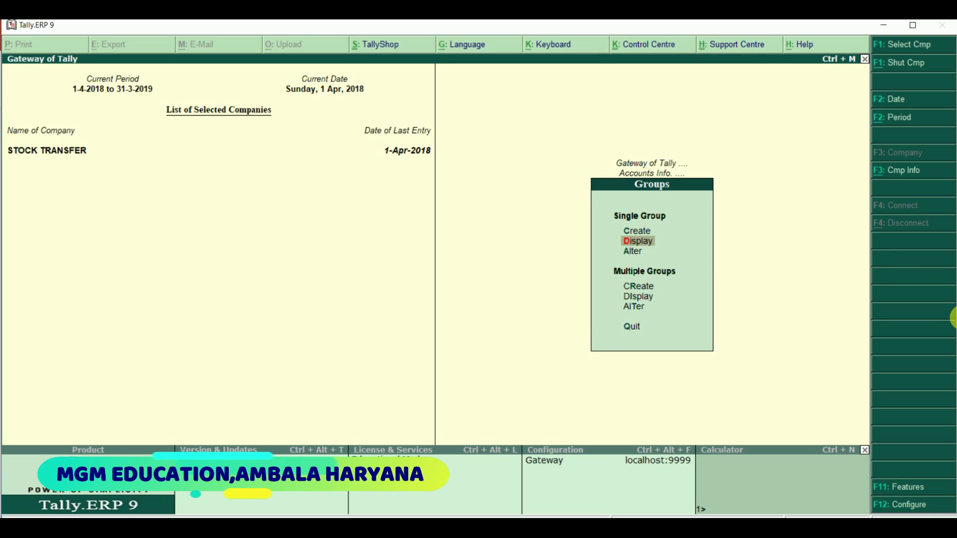
pyautogui.press('Down')
pyautogui.press('Return')
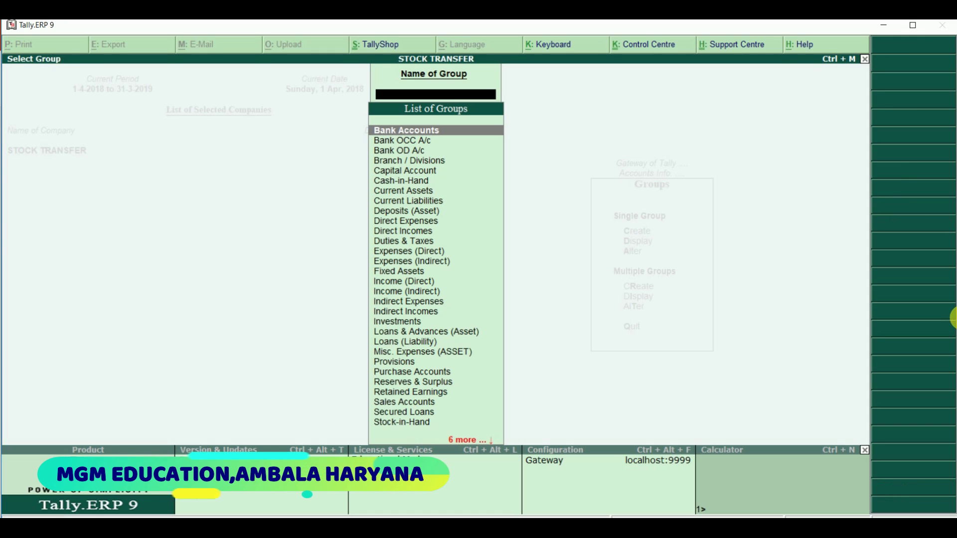
pyautogui.write('R')
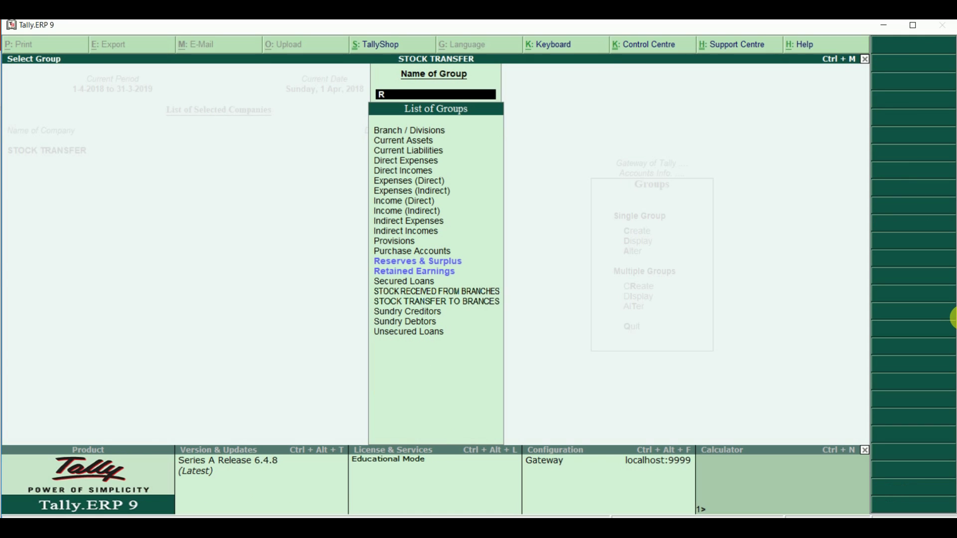
pyautogui.press('Down')
pyautogui.press('Down')
pyautogui.press('Down')
pyautogui.press('Down')
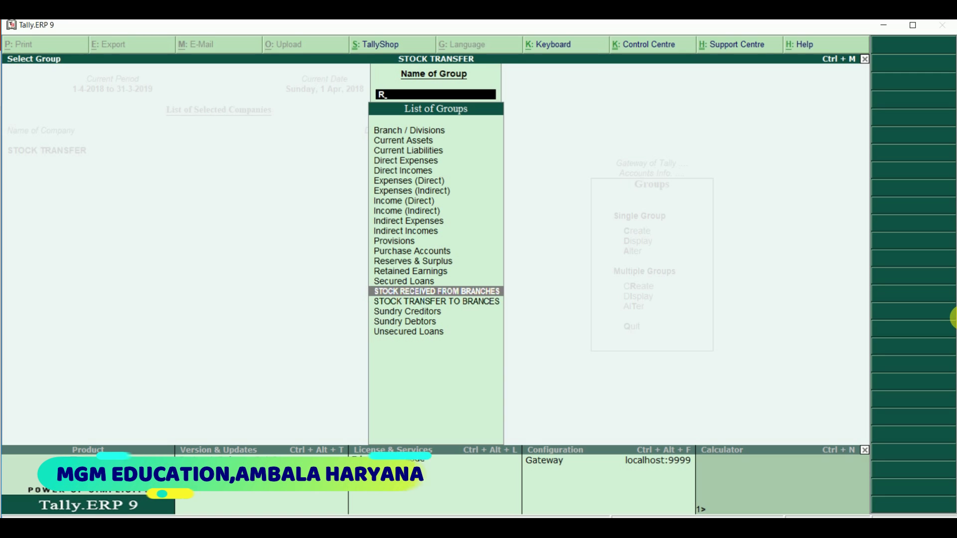
pyautogui.press('Return')
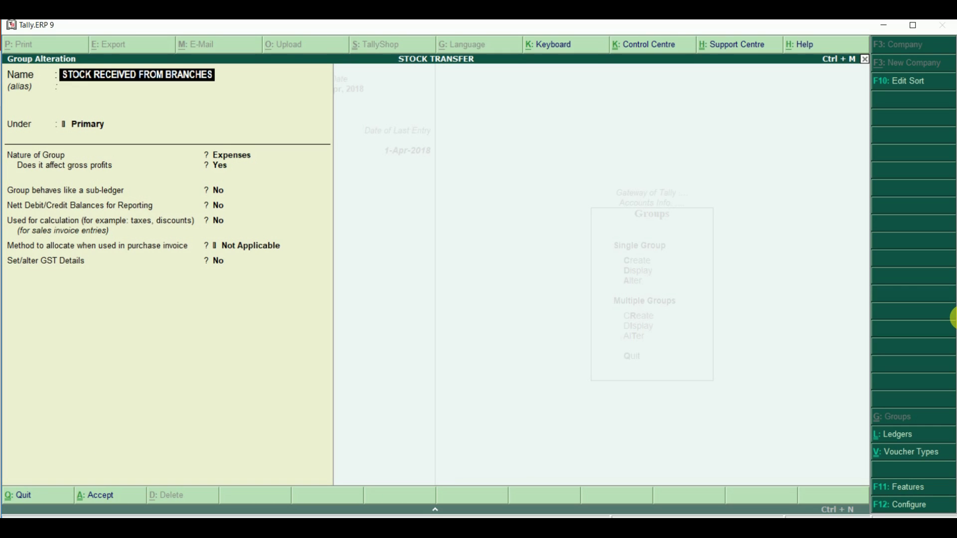
# Keep STOCK RECEIVED FROM BRANCHES under Primary as Expenses affecting gross profit, and save it
pyautogui.press('Return')
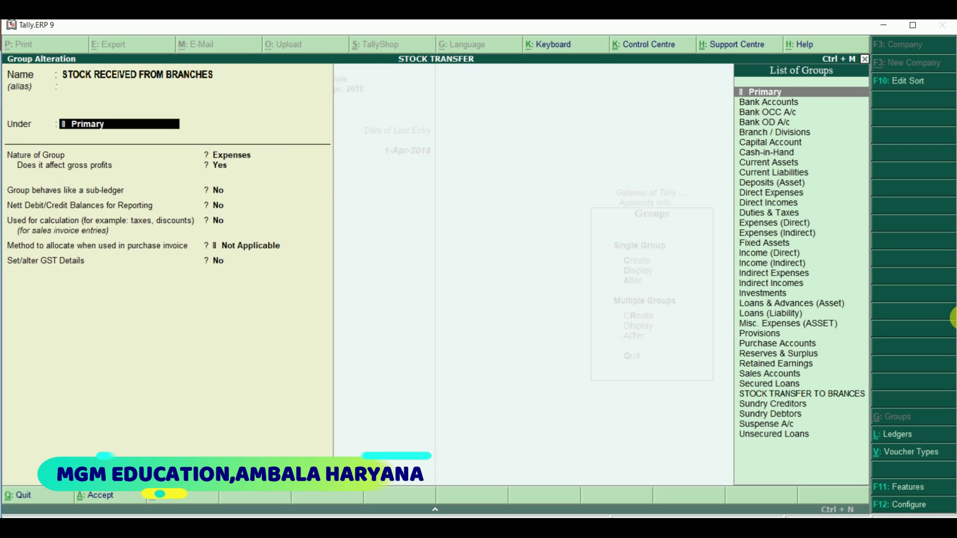
pyautogui.press('Return')
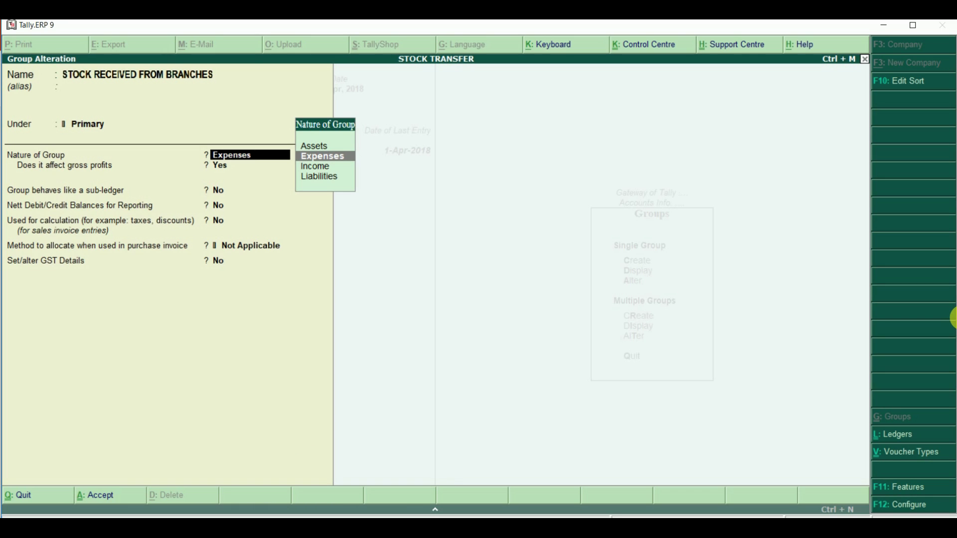
pyautogui.press('Return')
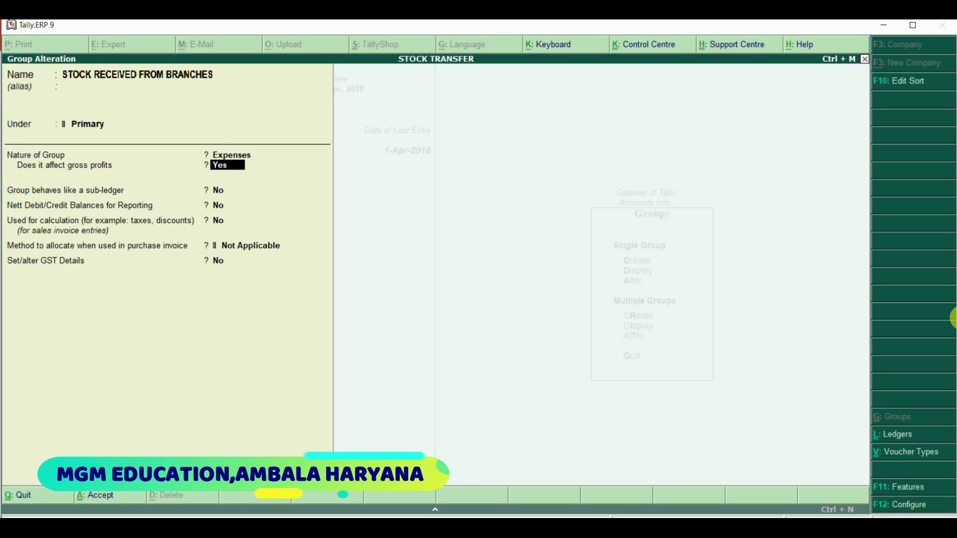
pyautogui.press('Return')
pyautogui.press('Return')
pyautogui.press('Return')
pyautogui.press('Return')
pyautogui.press('Return')
pyautogui.press('Return')
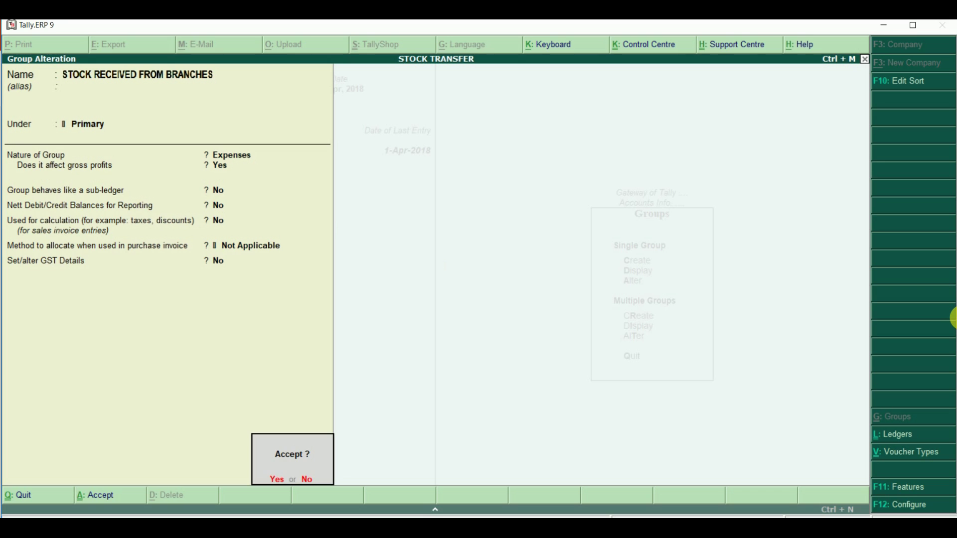
pyautogui.press('Return')
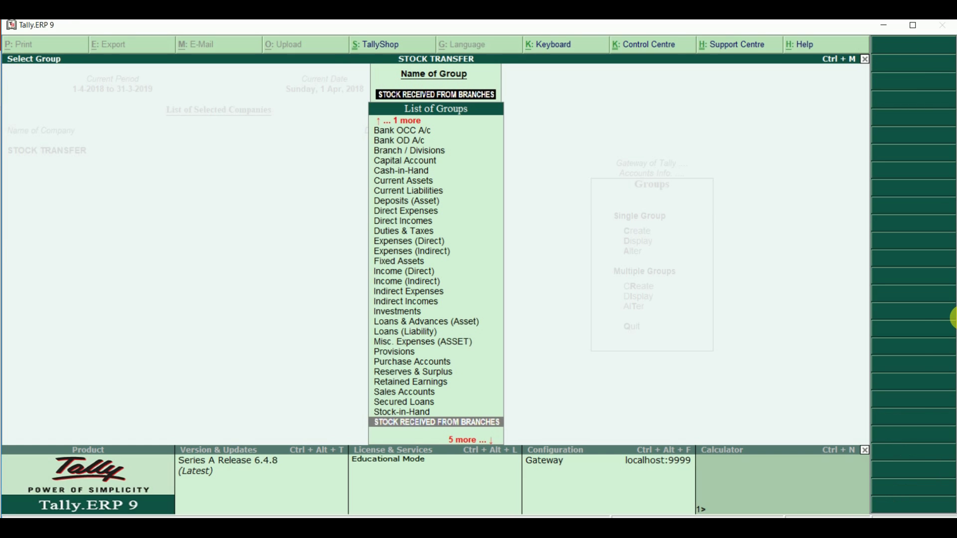
# Save STOCK TRANSFER TO BRANCES as an Income group affecting gross profit, then return to Gateway
pyautogui.press('Down')
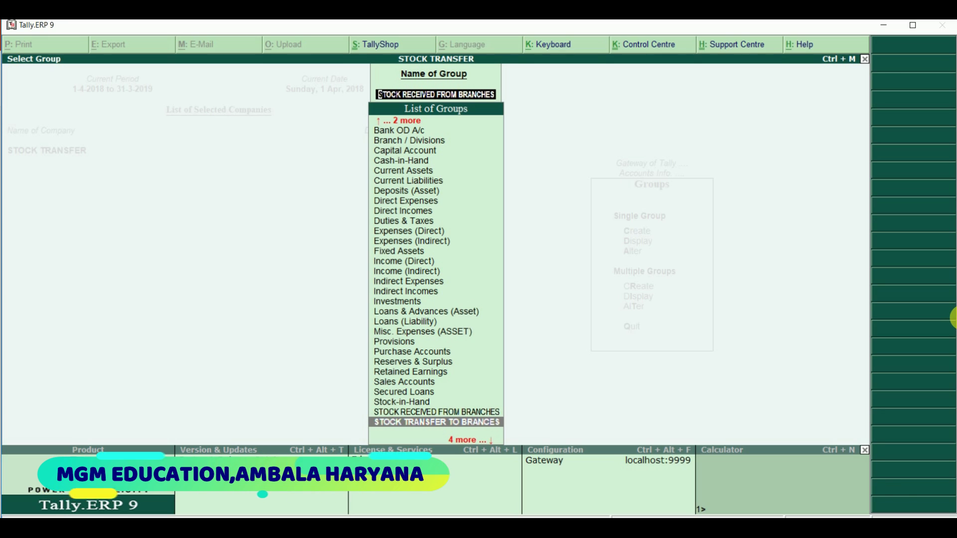
pyautogui.press('Return')
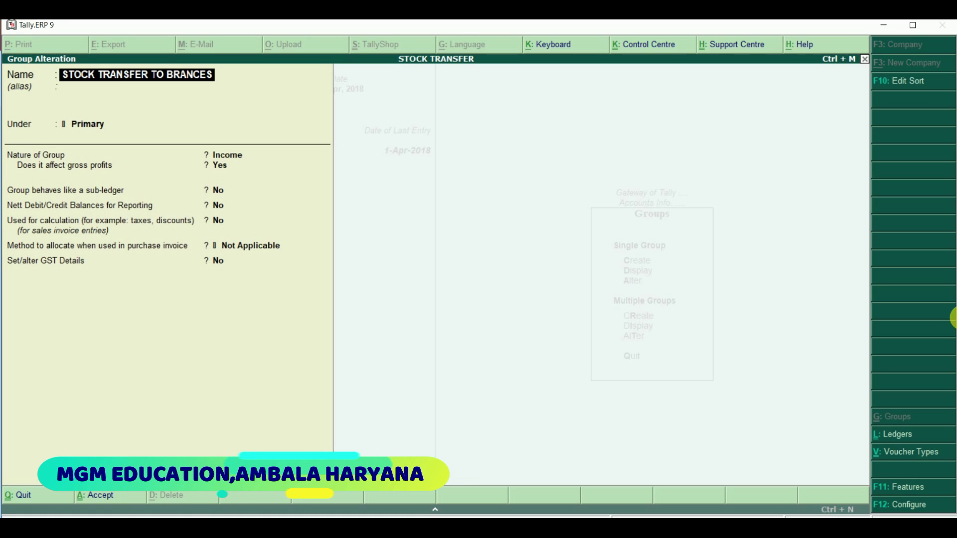
pyautogui.press('Return')
pyautogui.press('Return')
pyautogui.press('Return')
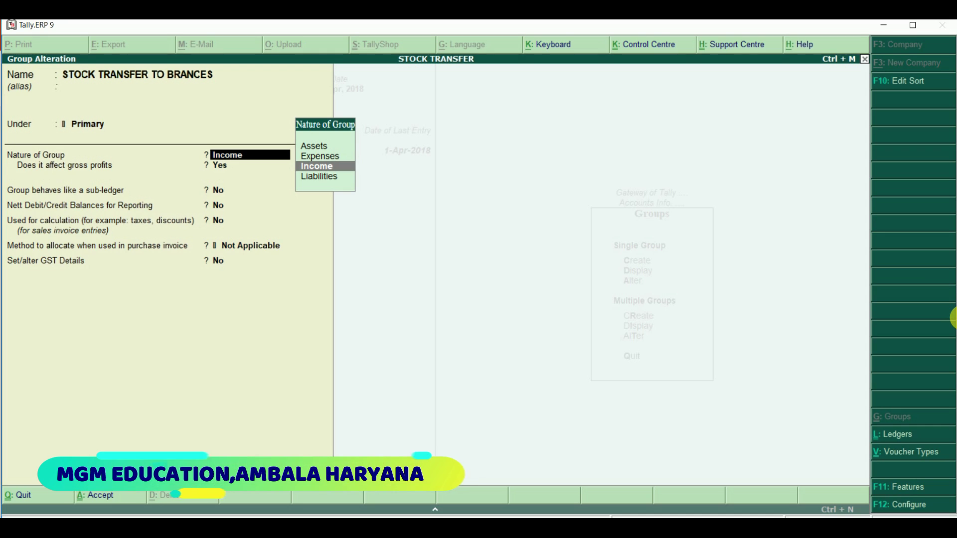
pyautogui.press('Return')
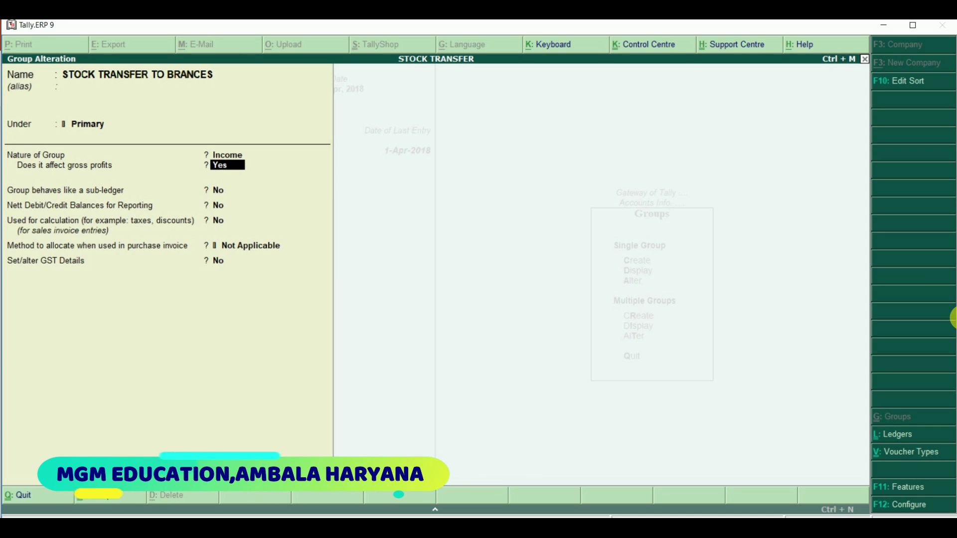
pyautogui.press('Return')
pyautogui.press('Return')
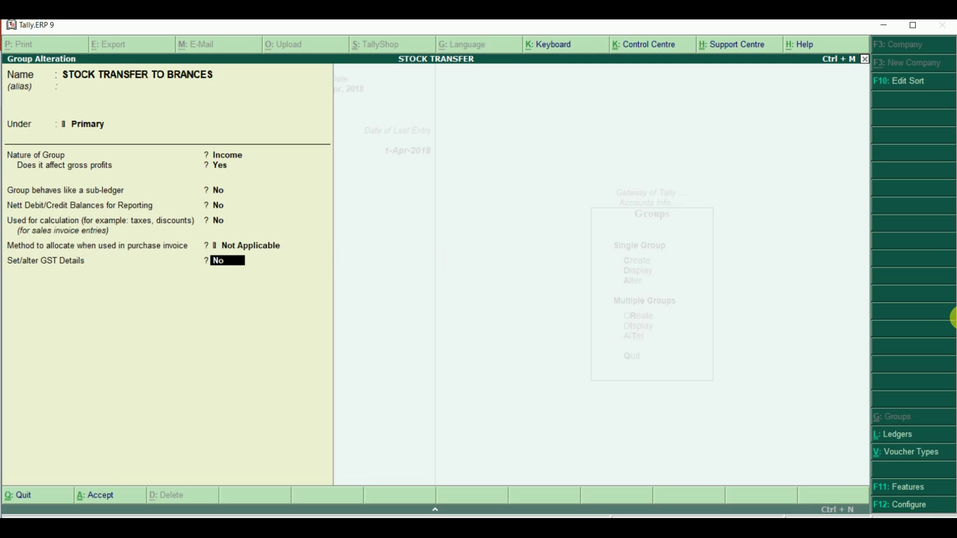
pyautogui.press('Return')
pyautogui.press('Return')
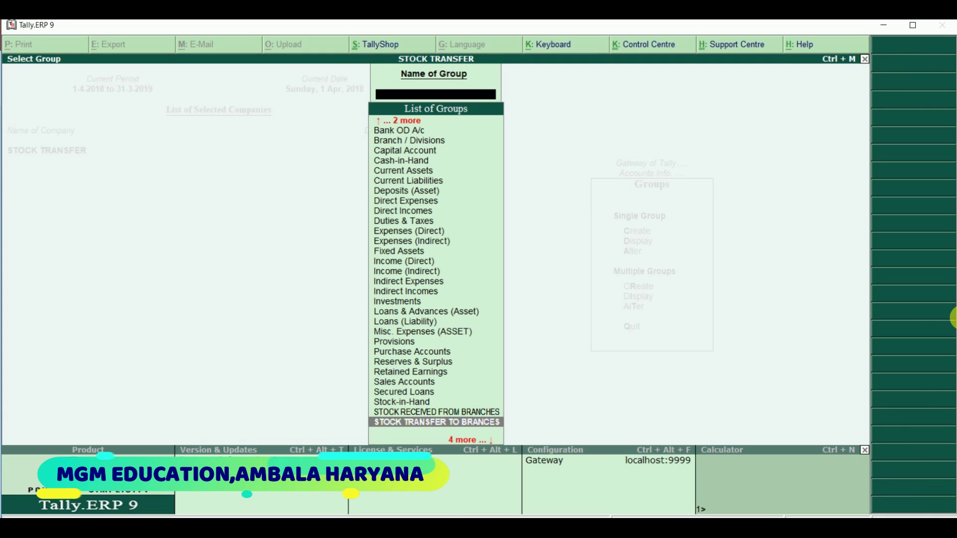
pyautogui.press('Escape')
pyautogui.press('Escape')
pyautogui.press('Escape')
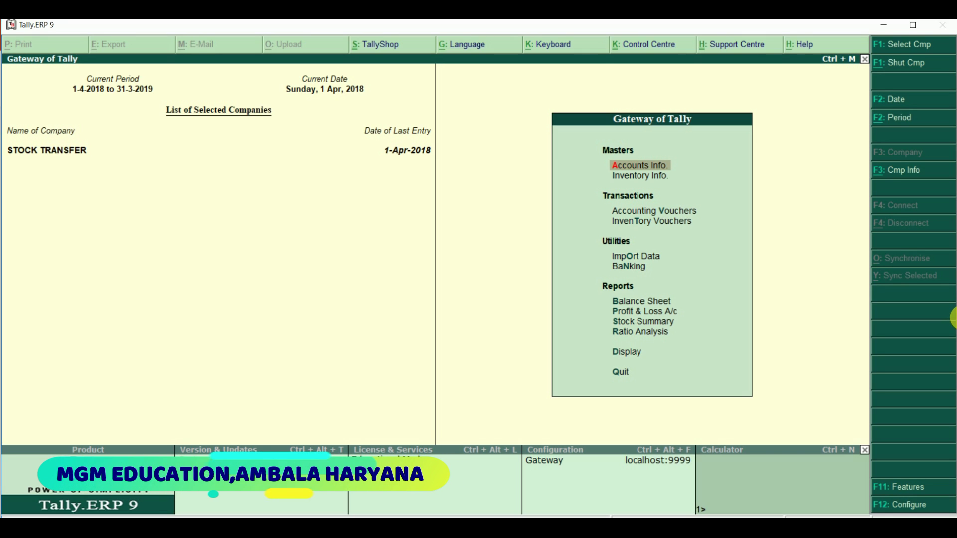
# Open the INTERSTATE BRANCH ledger in Ledger Alteration from Accounts Info > Ledgers > Alter
pyautogui.press('Down')
pyautogui.press('Up')
pyautogui.press('Return')
pyautogui.press('Down')
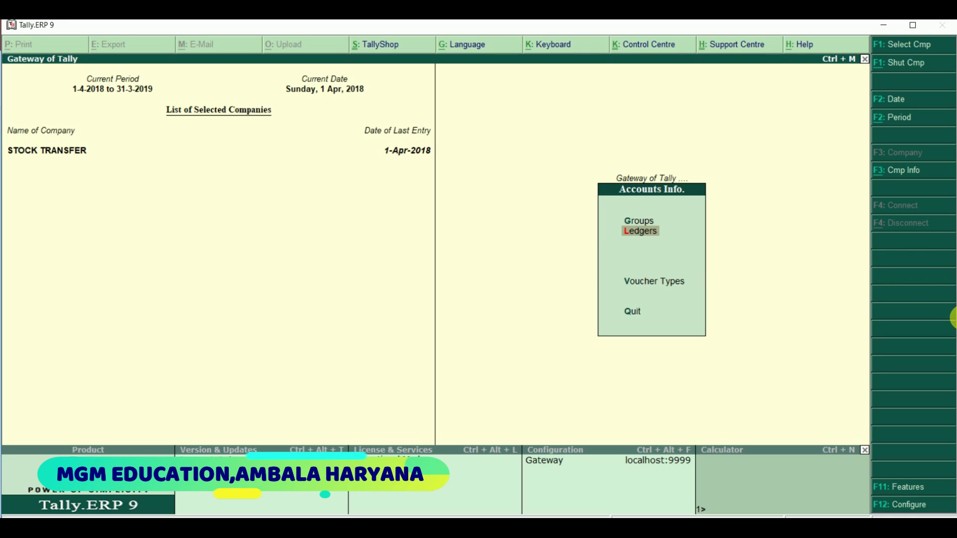
pyautogui.press('Return')
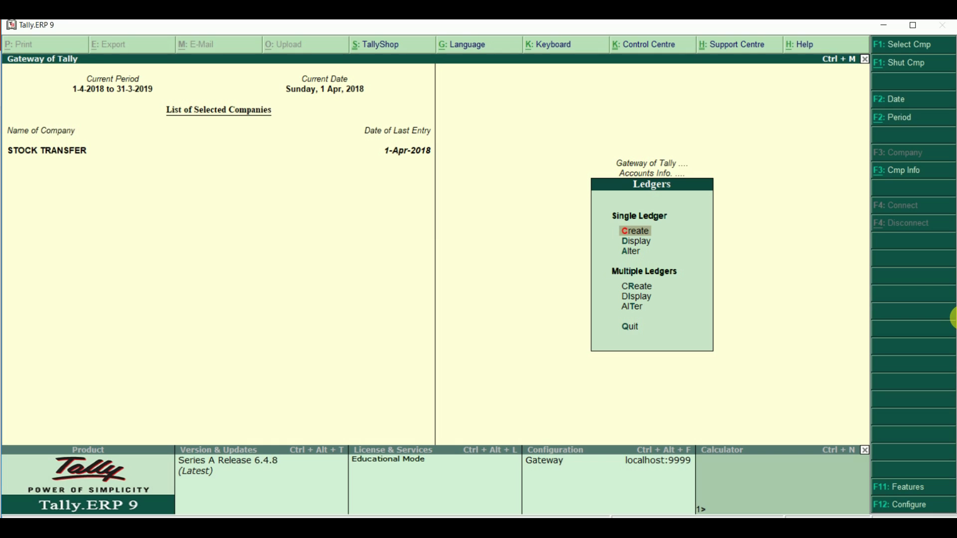
pyautogui.press('Return')
pyautogui.press('Down')
pyautogui.press('Down')
pyautogui.press('Down')
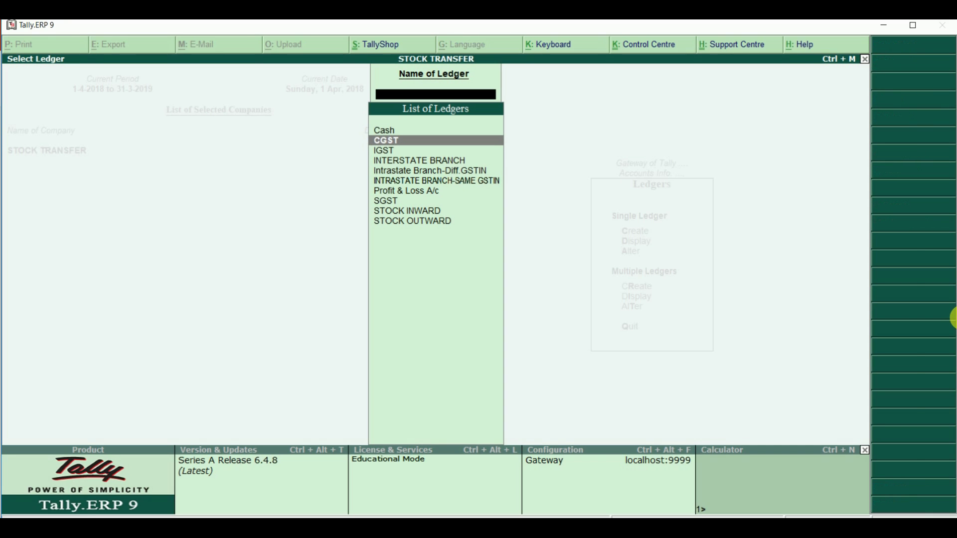
pyautogui.press('Down')
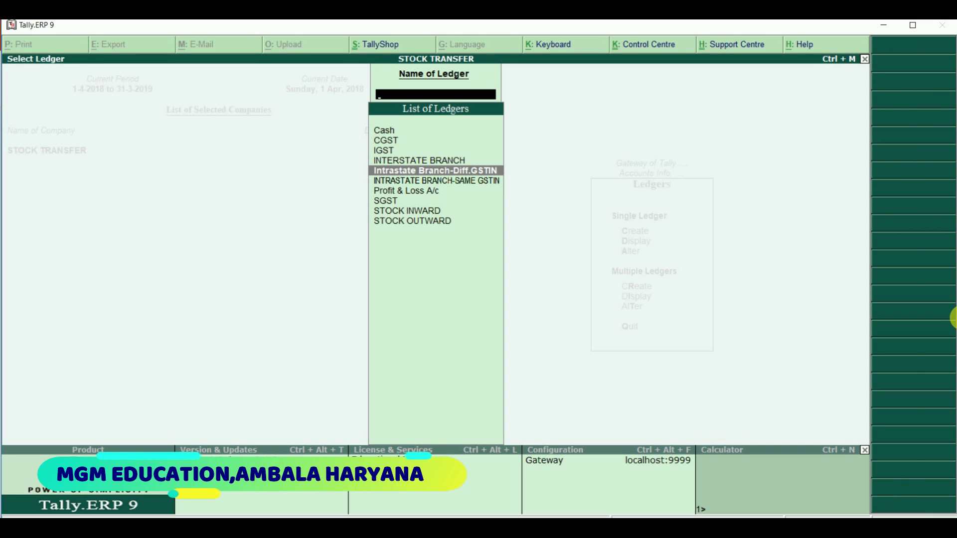
pyautogui.press('Up')
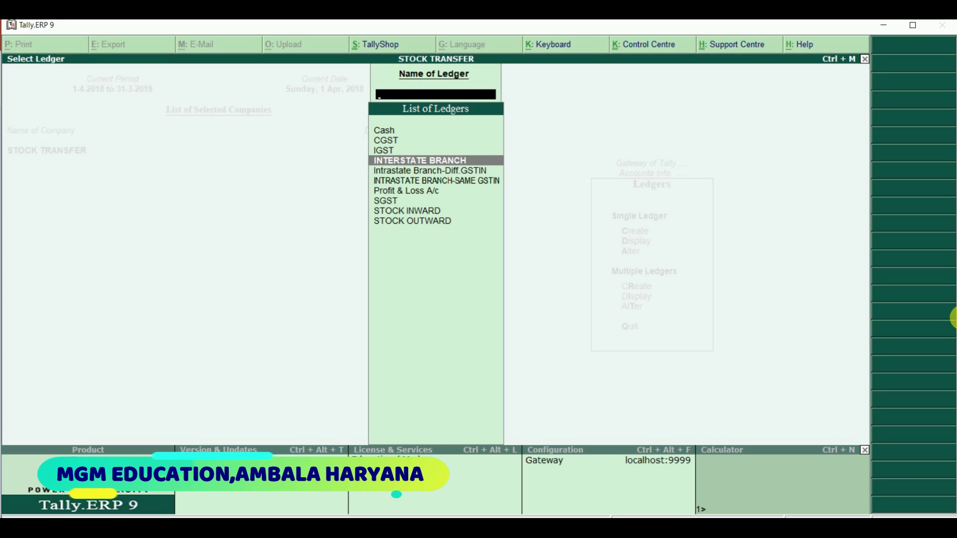
pyautogui.press('Return')
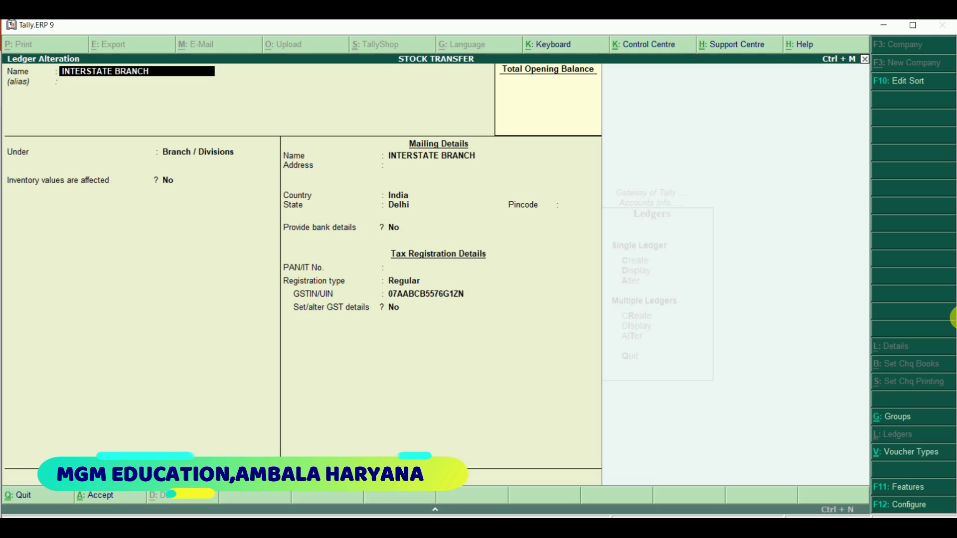
# Accept INTERSTATE BRANCH unchanged: Branch / Divisions, state Delhi, Regular GST registration
pyautogui.press('Return')
pyautogui.press('Return')
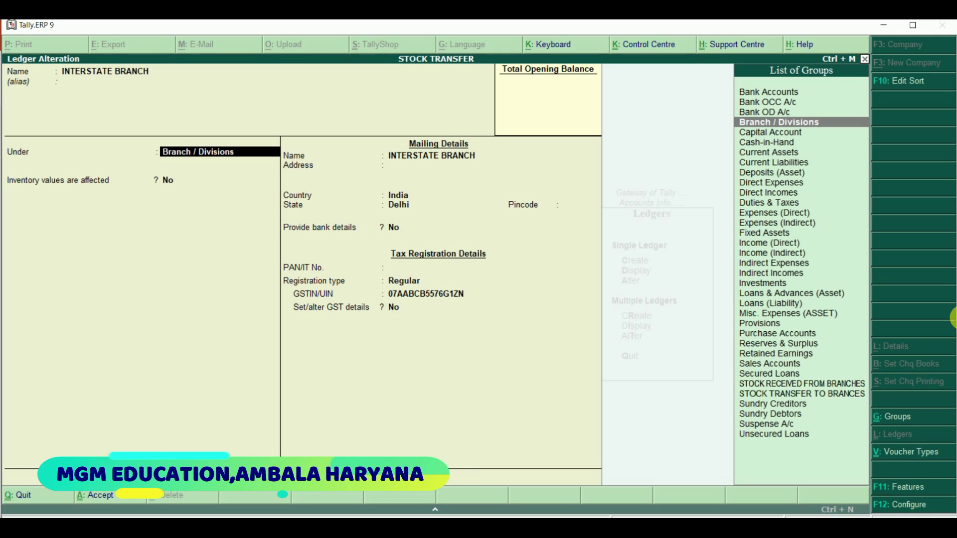
pyautogui.press('Return')
pyautogui.press('Return')
pyautogui.press('Return')
pyautogui.press('Return')
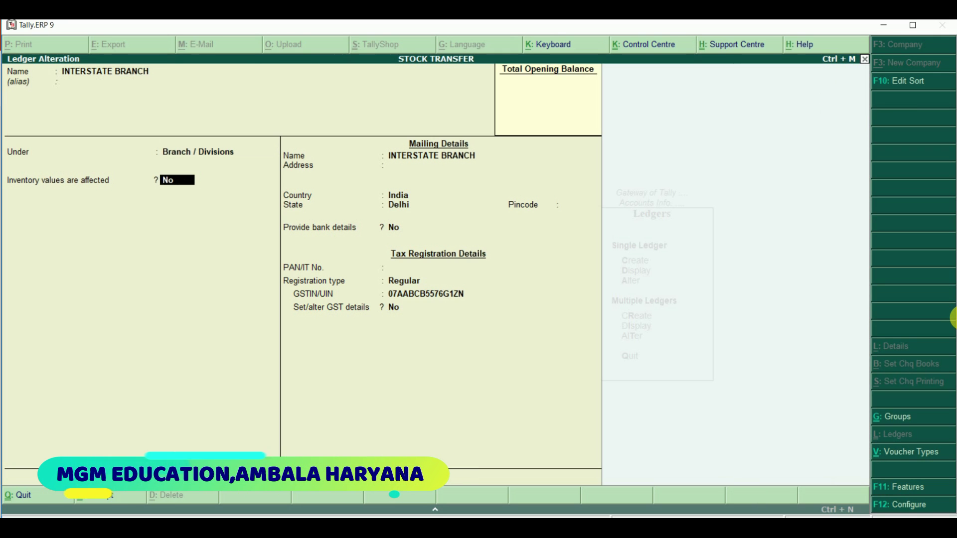
pyautogui.press('Return')
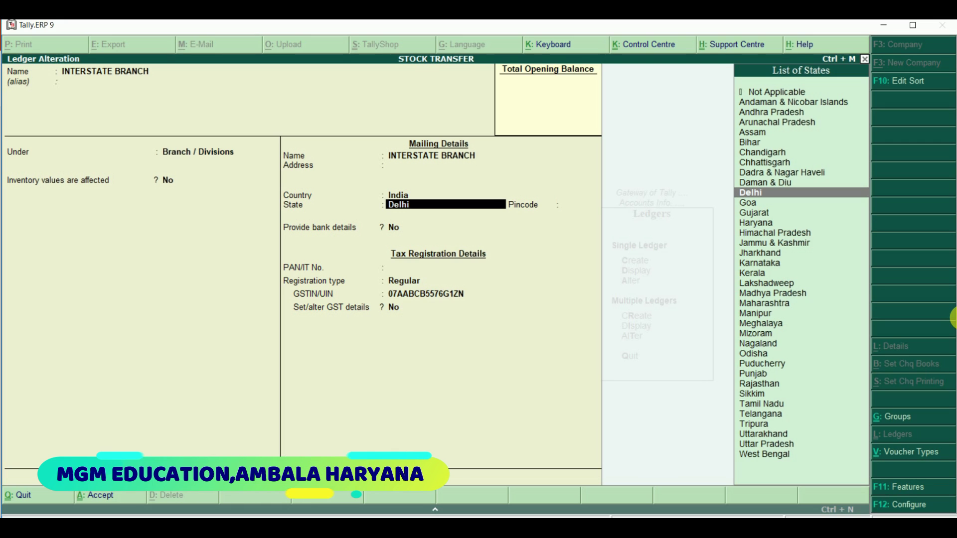
pyautogui.press('Return')
pyautogui.press('Return')
pyautogui.press('Return')
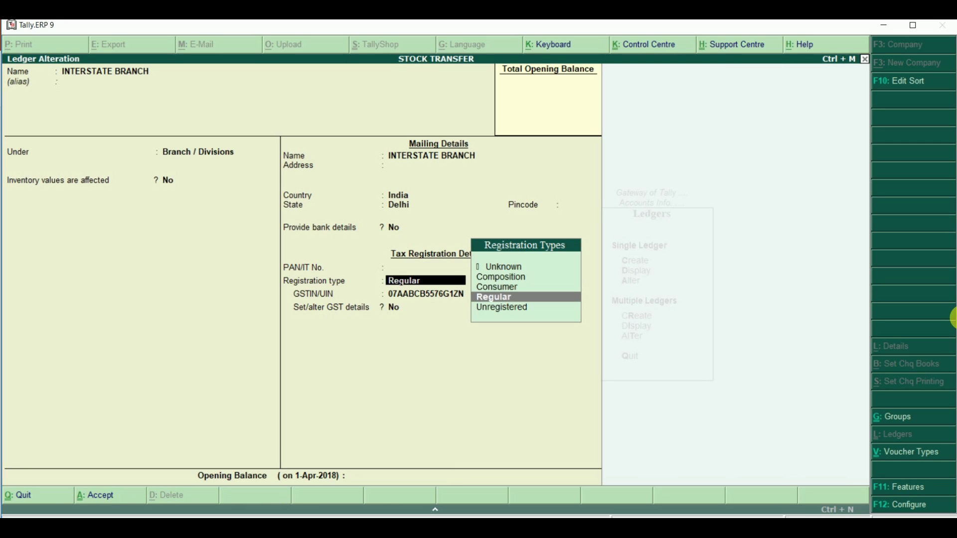
pyautogui.press('Return')
pyautogui.press('Return')
pyautogui.press('Return')
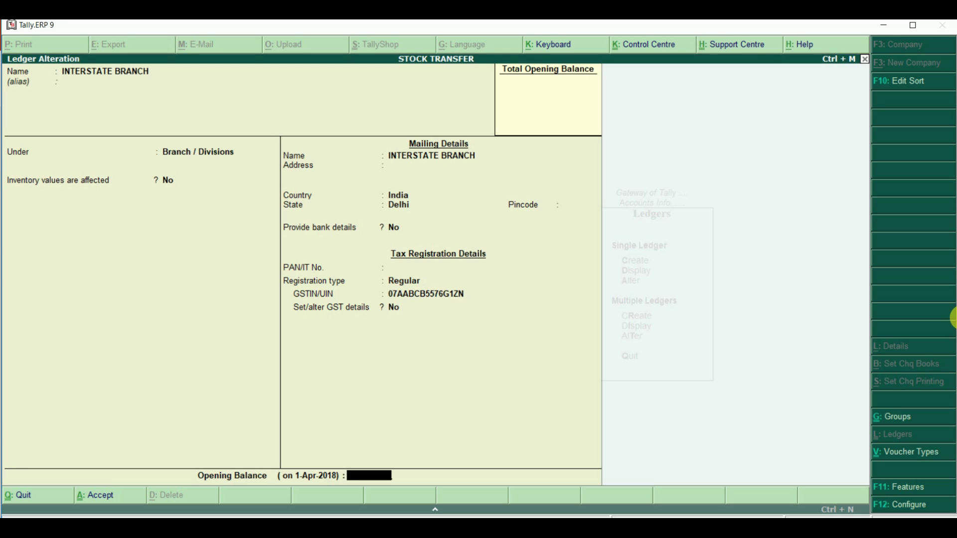
pyautogui.press('Return')
pyautogui.press('Return')
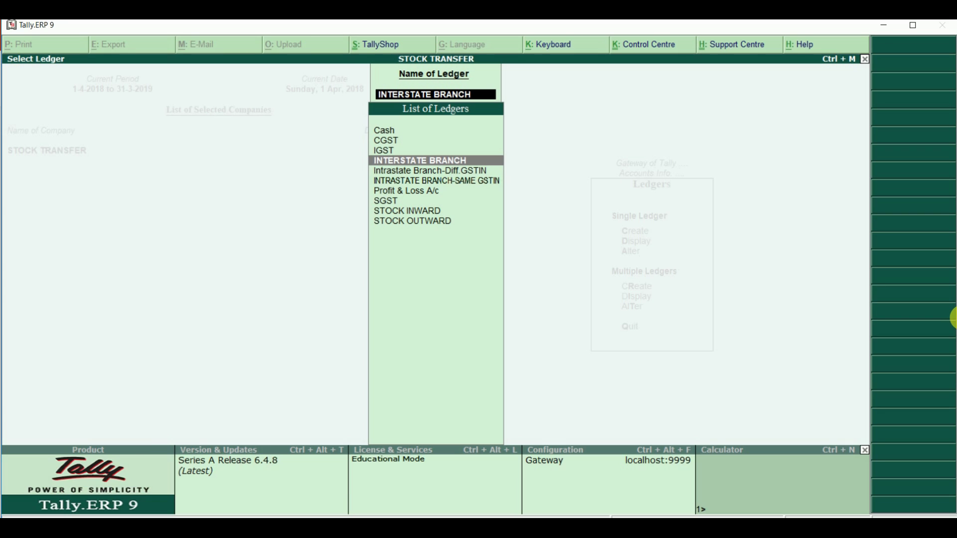
# Save STOCK INWARD under STOCK RECEIVED FROM BRANCHES with ledger type Not Applicable and Goods supply
pyautogui.press('Down')
pyautogui.press('Down')
pyautogui.press('Down')
pyautogui.press('Down')
pyautogui.press('Down')
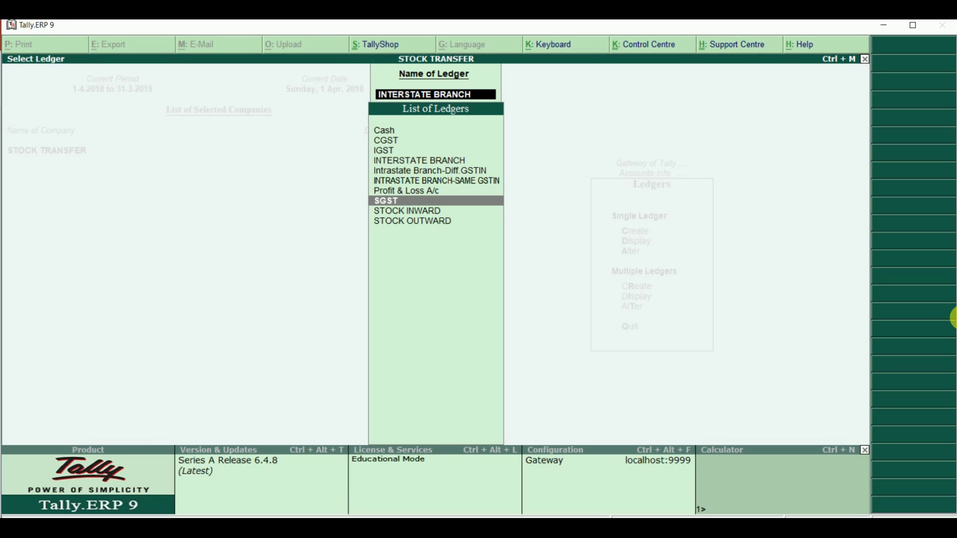
pyautogui.press('Return')
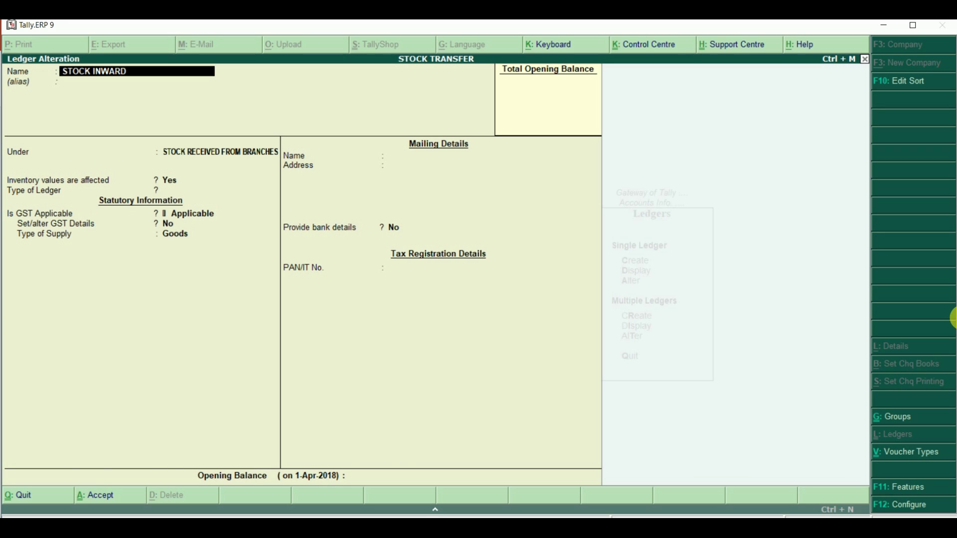
pyautogui.press('Return')
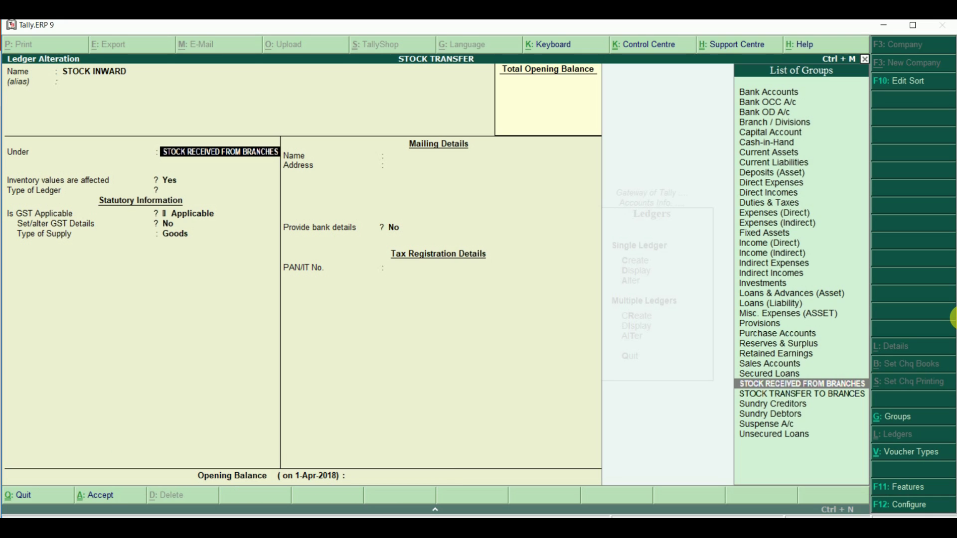
pyautogui.press('Return')
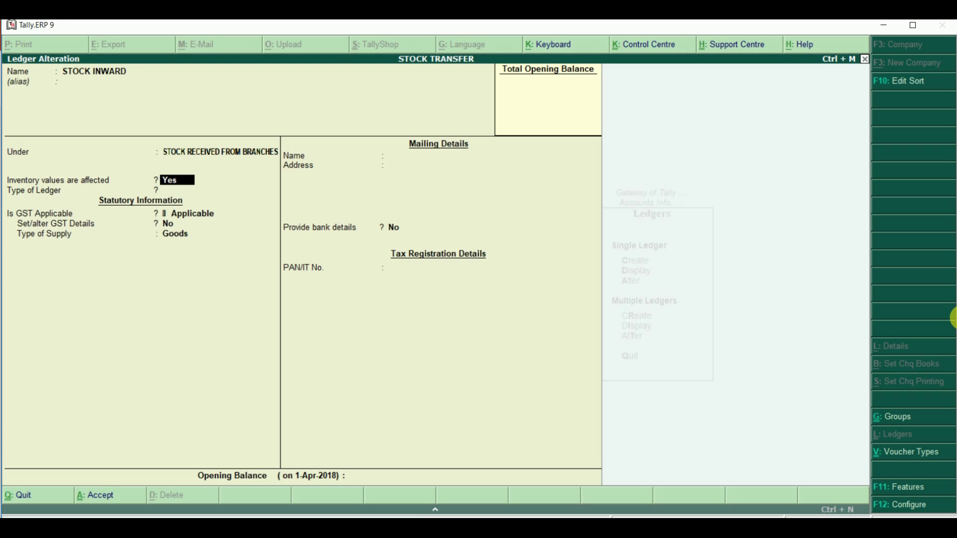
pyautogui.press('Return')
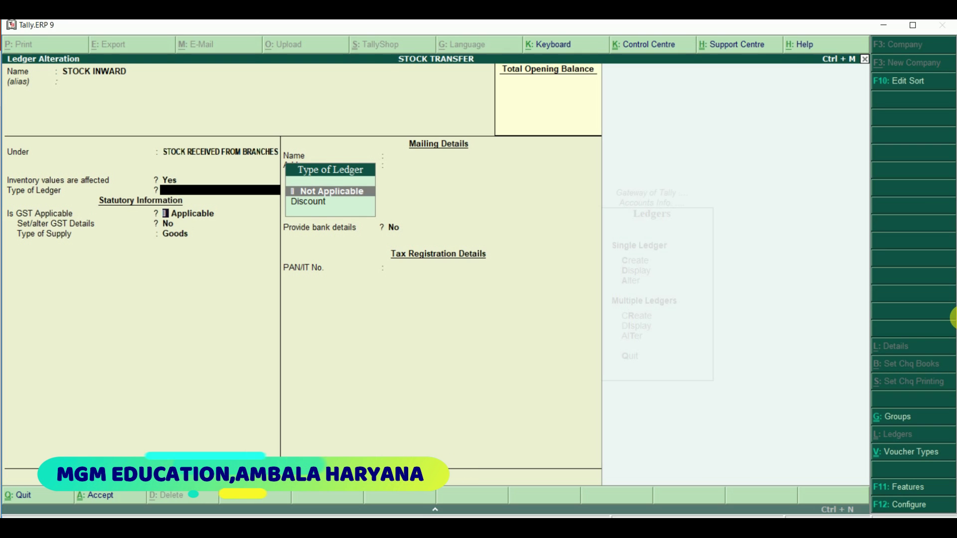
pyautogui.press('Return')
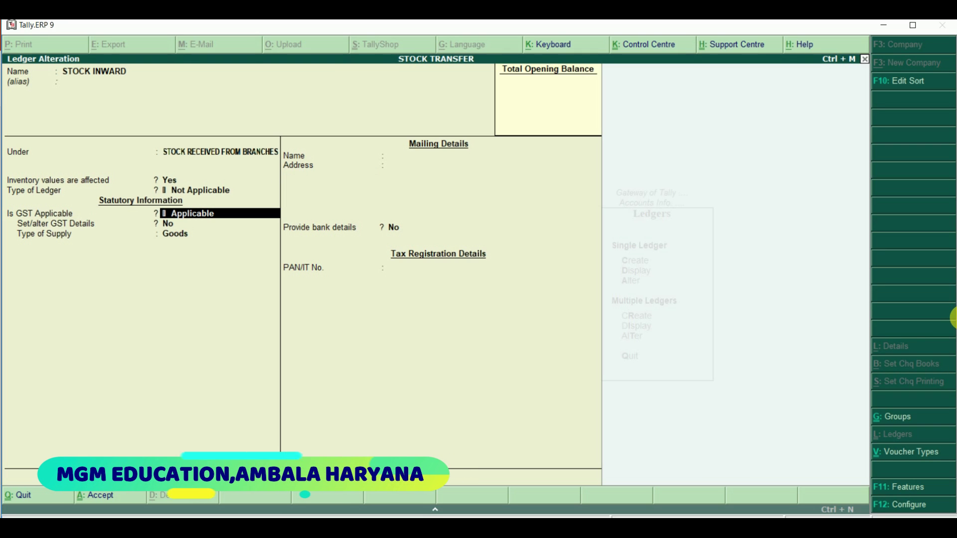
pyautogui.press('Return')
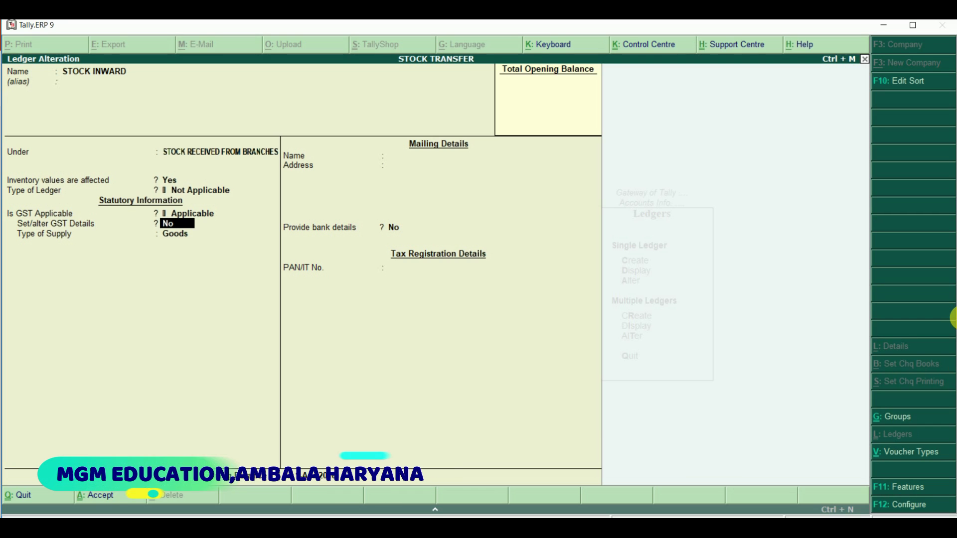
pyautogui.press('Return')
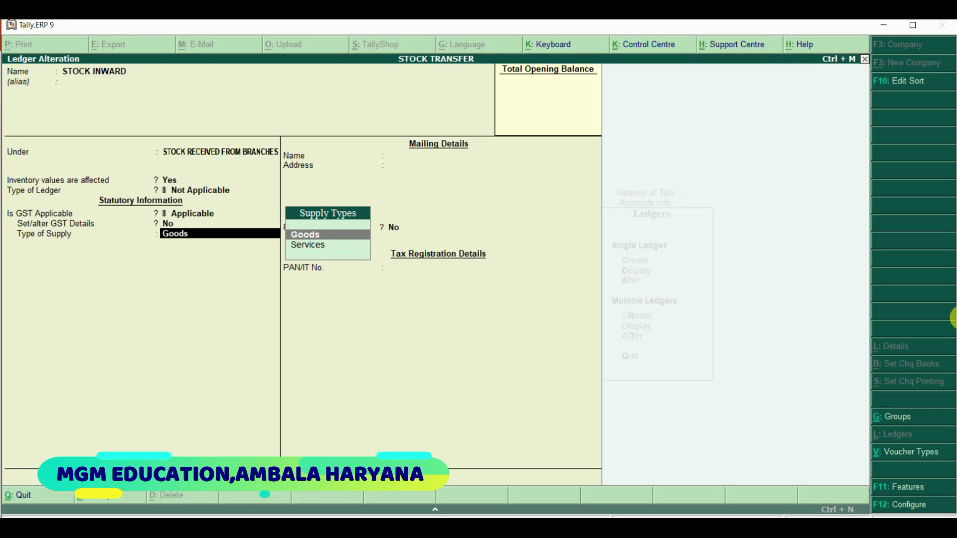
pyautogui.press('Return')
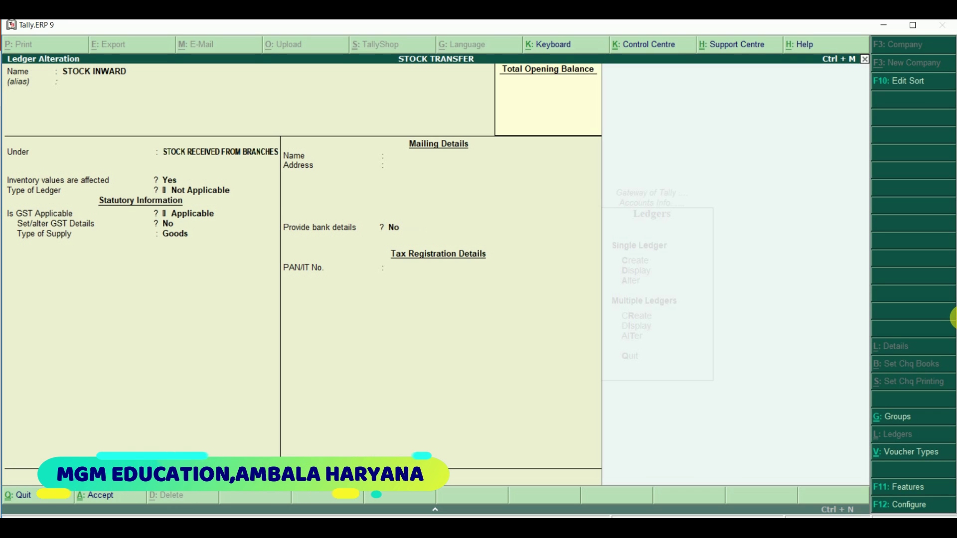
pyautogui.press('Return')
pyautogui.press('Return')
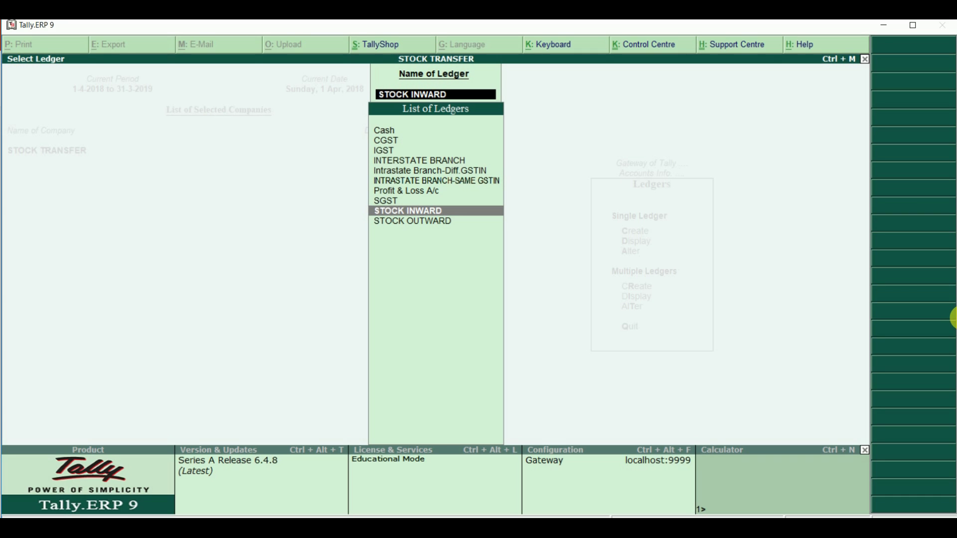
pyautogui.press('Down')
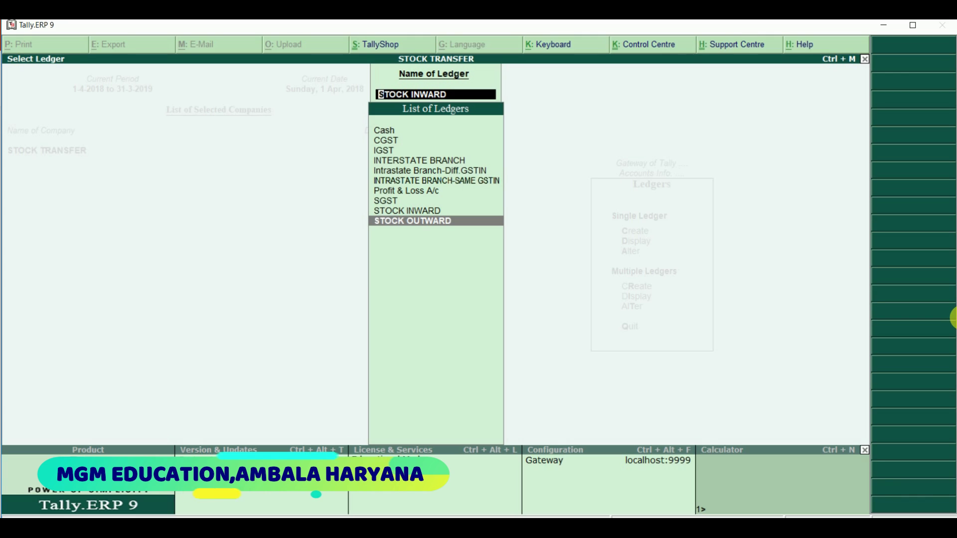
pyautogui.press('Return')
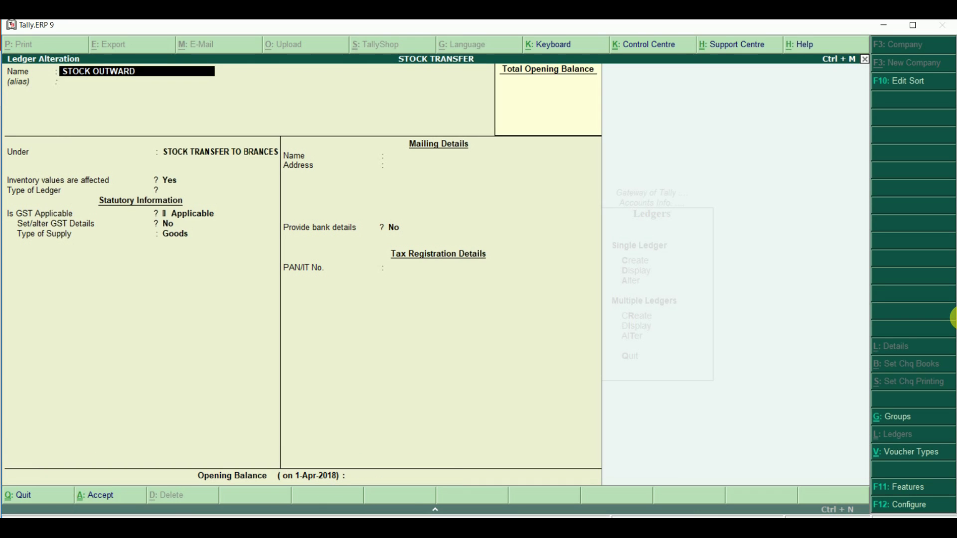
# Keep STOCK OUTWARD under STOCK TRANSFER TO BRANCHES, with ledger type Not Applicable and Goods supply
pyautogui.press('Return')
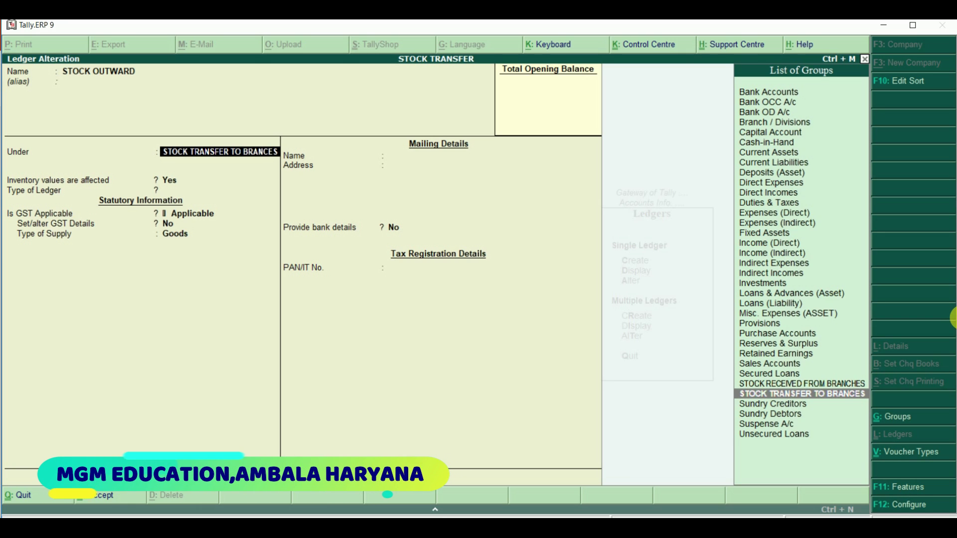
pyautogui.press('Return')
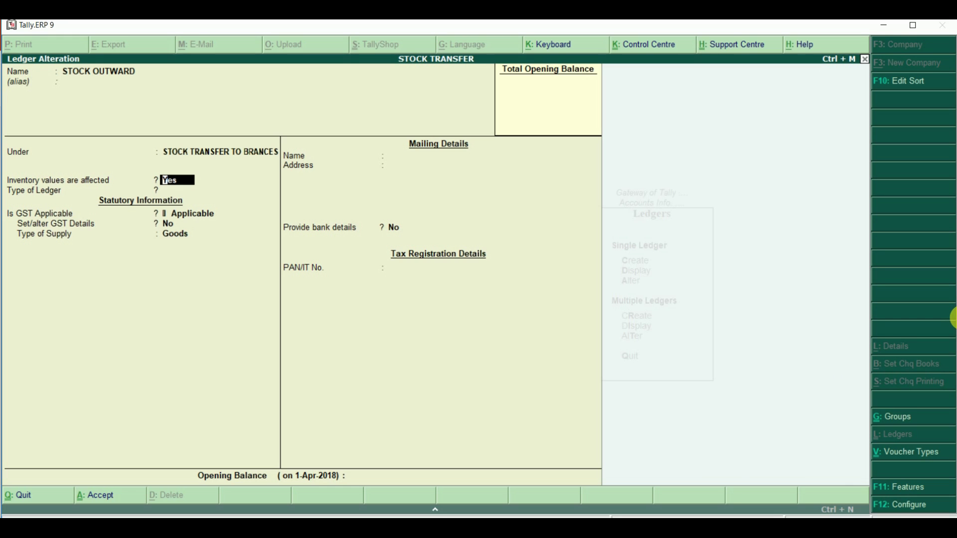
pyautogui.press('Return')
pyautogui.press('Return')
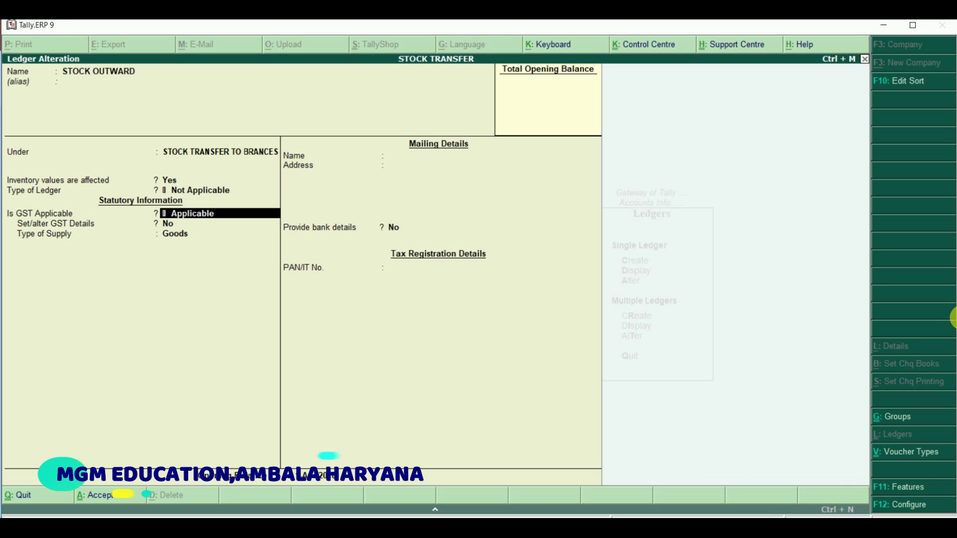
pyautogui.press('Return')
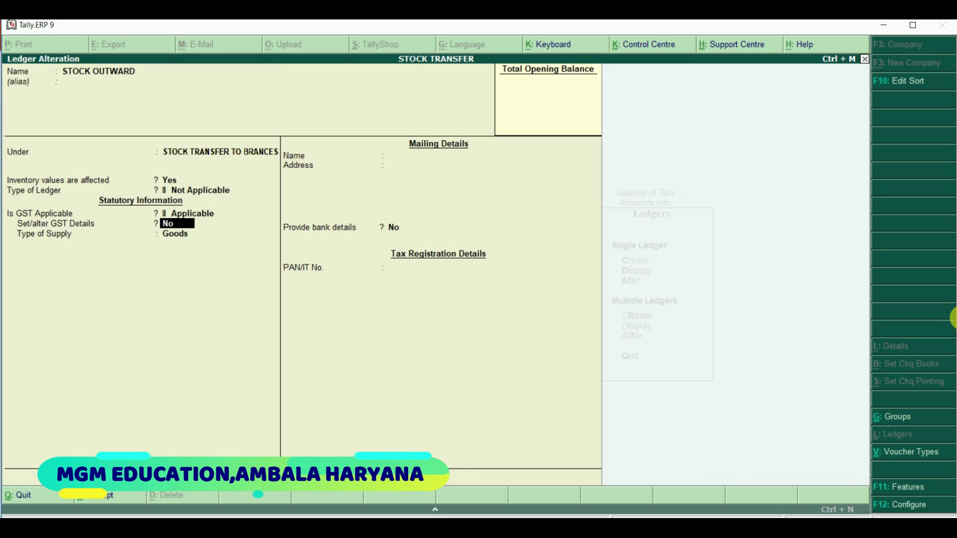
pyautogui.press('Return')
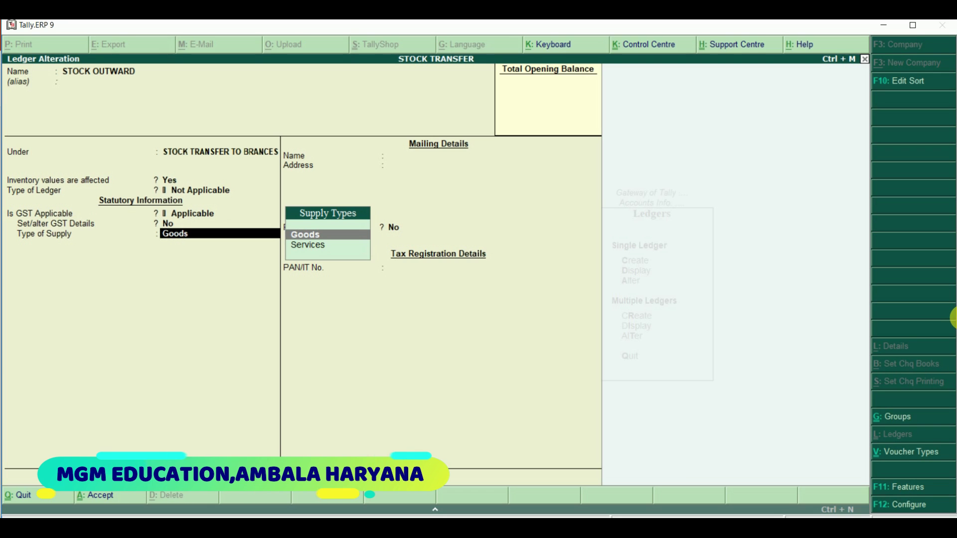
pyautogui.press('Return')
pyautogui.press('Return')
pyautogui.press('Return')
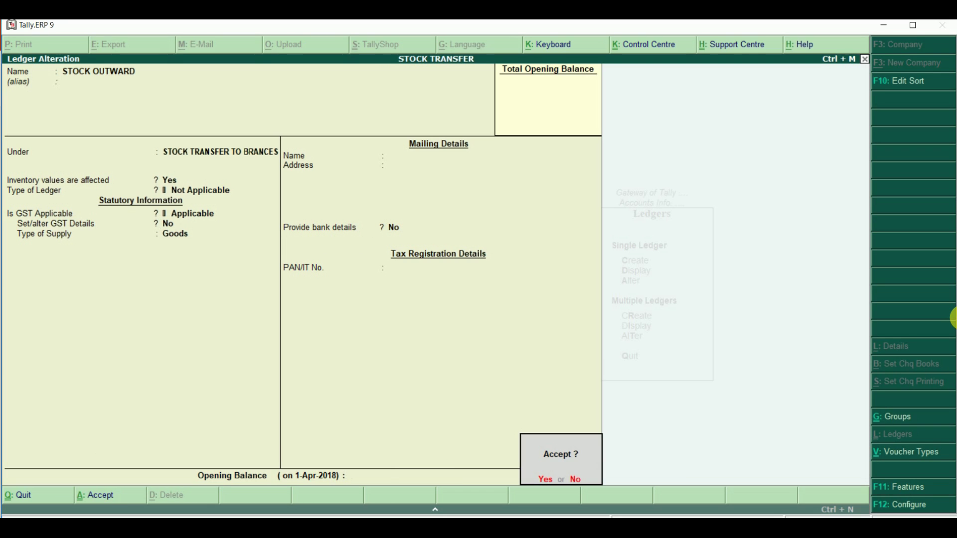
pyautogui.press('Return')
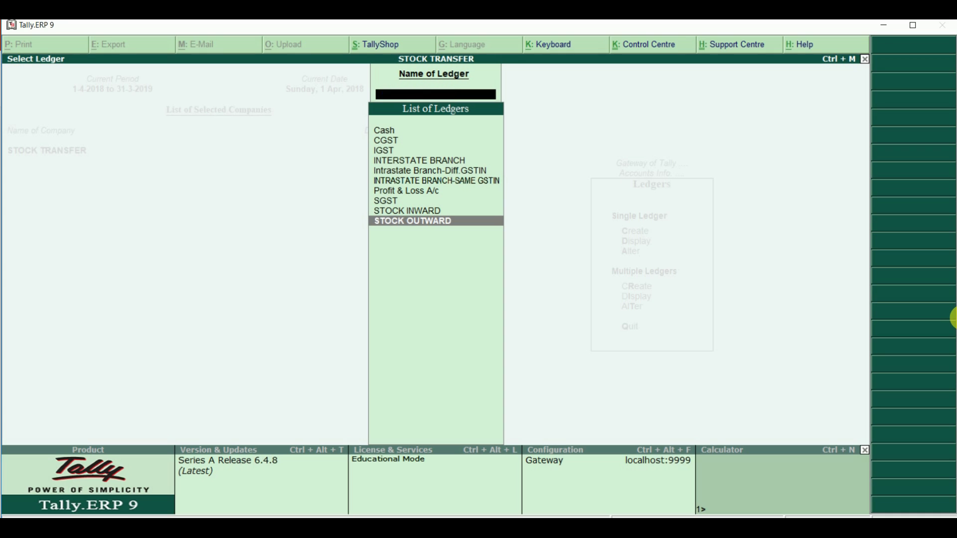
# Open Purchase voucher No. 1 (20 NOS LAPTOPS, total 2,83,200) from the Day Book
pyautogui.press('Escape')
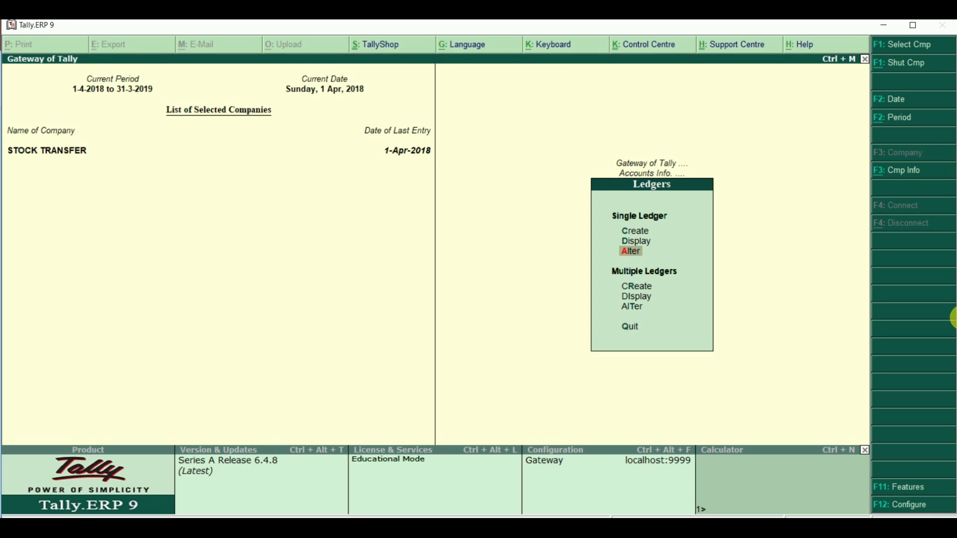
pyautogui.press('Escape')
pyautogui.press('Escape')
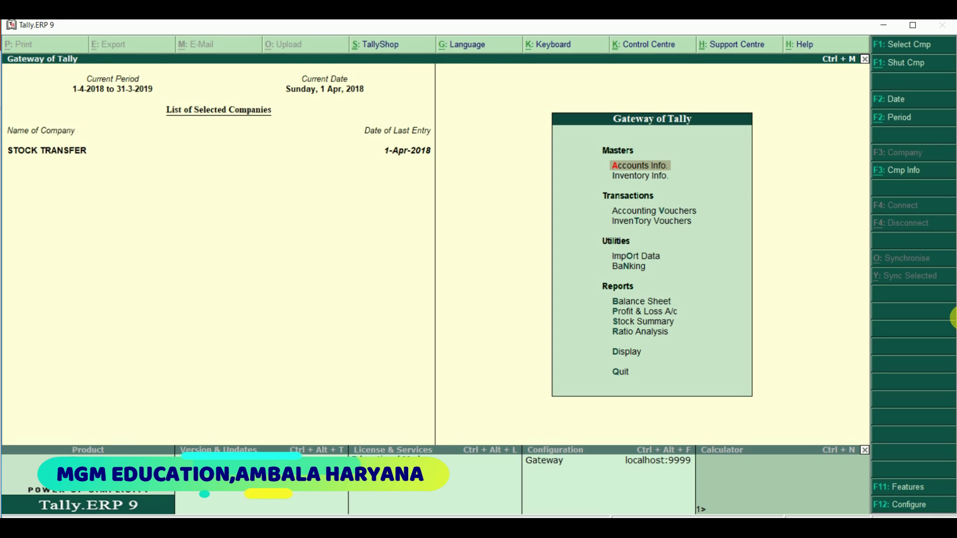
pyautogui.press('Down')
pyautogui.press('Down')
pyautogui.press('Down')
pyautogui.press('Down')
pyautogui.press('Down')
pyautogui.press('Down')
pyautogui.press('Down')
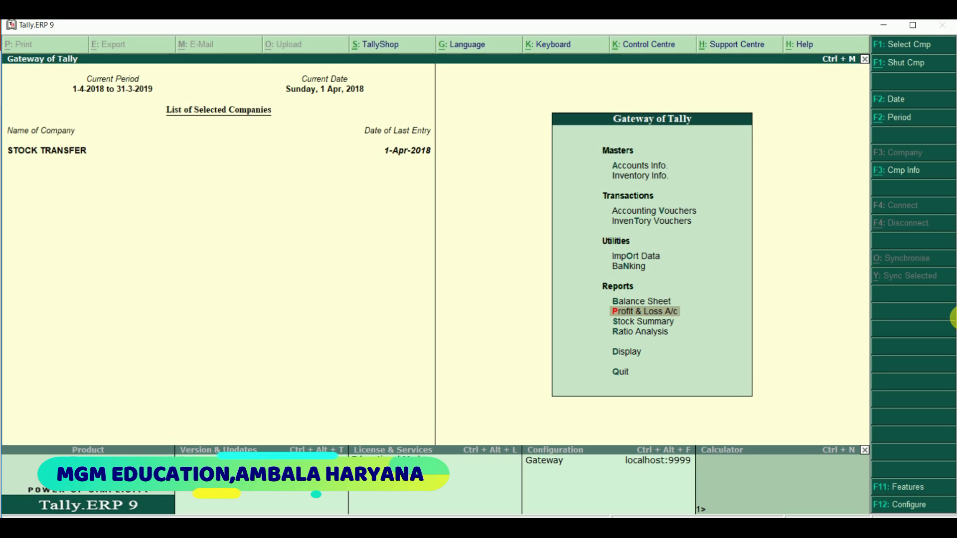
pyautogui.press('Down')
pyautogui.press('Down')
pyautogui.press('Down')
pyautogui.press('Return')
pyautogui.press('Down')
pyautogui.press('Return')
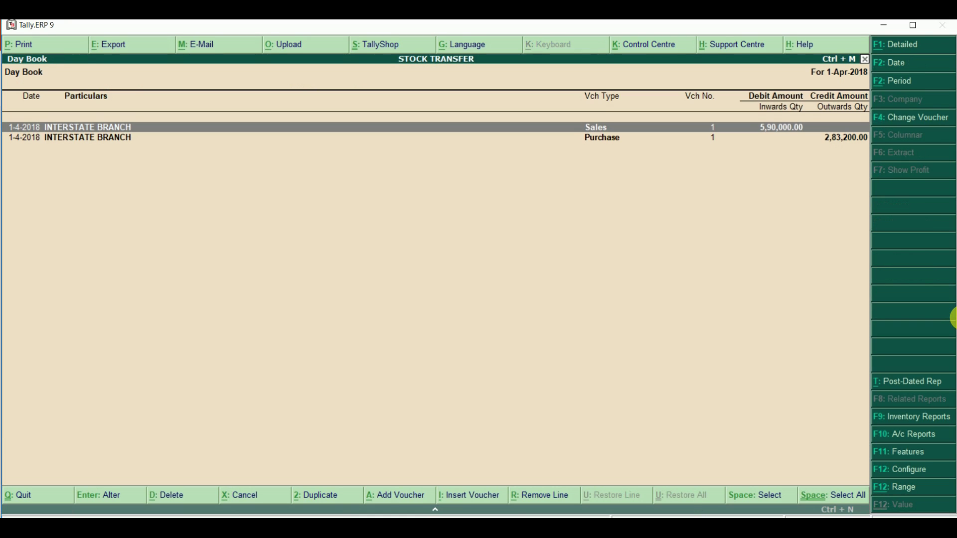
pyautogui.press('Down')
pyautogui.press('Return')
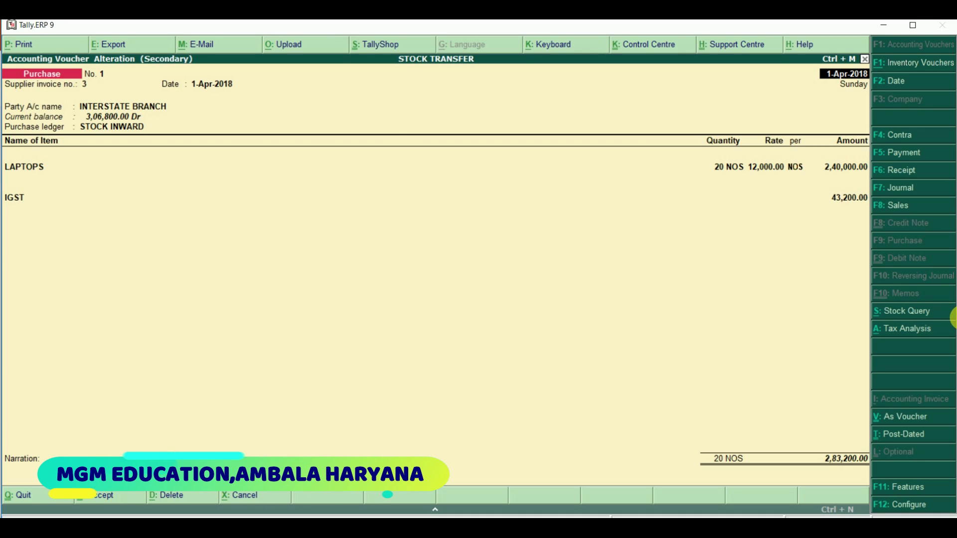
# Confirm supplier state Delhi and STOCK INWARD purchase ledger, then bring up the F12 invoice configuration
pyautogui.press('Return')
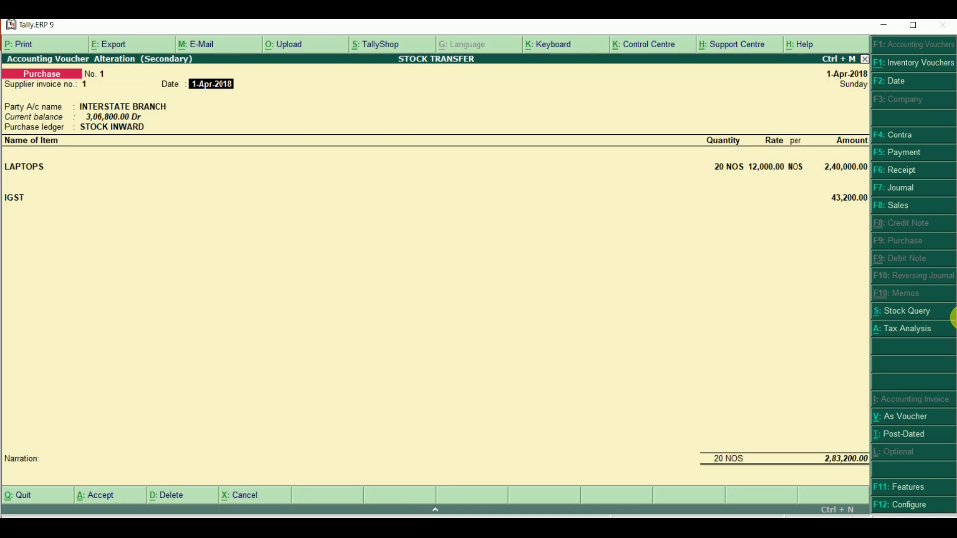
pyautogui.press('Return')
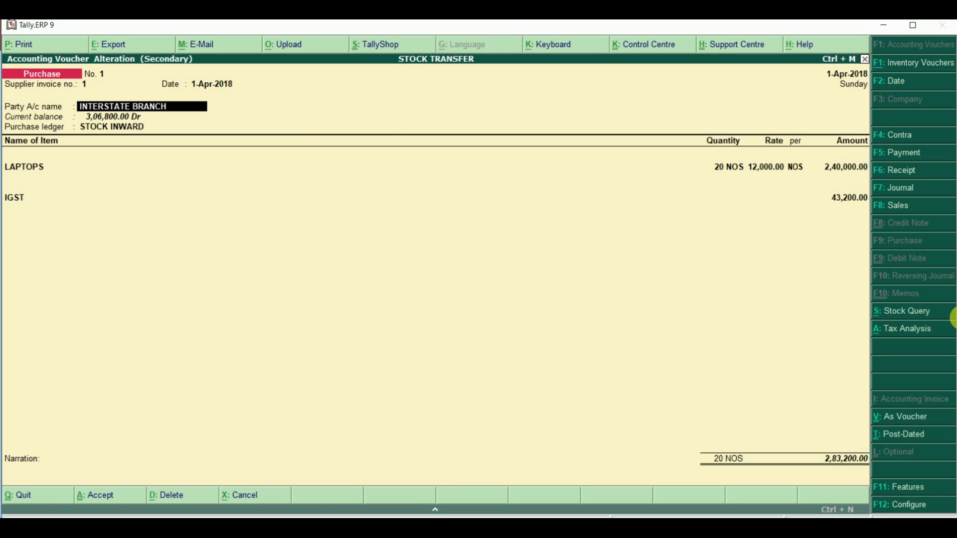
pyautogui.press('Return')
pyautogui.press('Return')
pyautogui.press('Return')
pyautogui.press('Return')
pyautogui.press('Return')
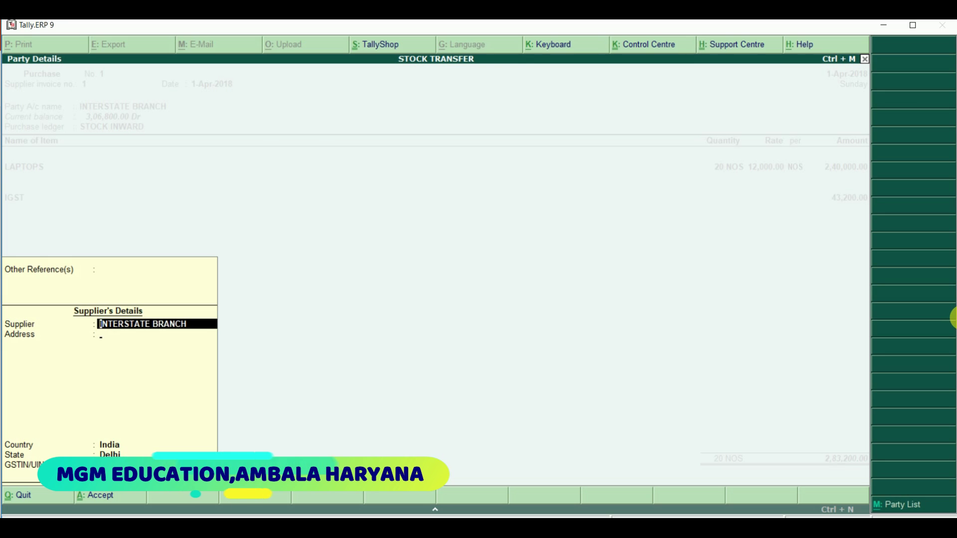
pyautogui.press('Return')
pyautogui.press('Return')
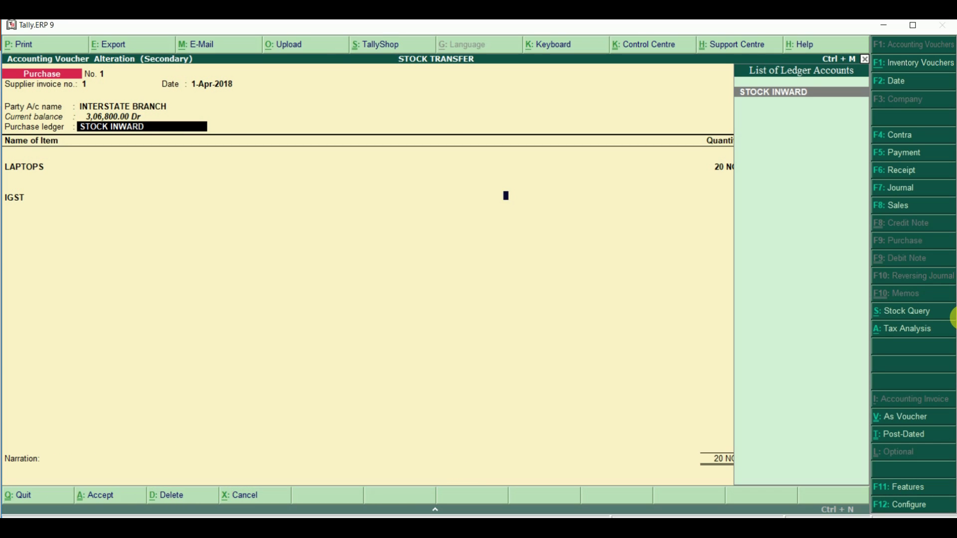
pyautogui.press('F12')
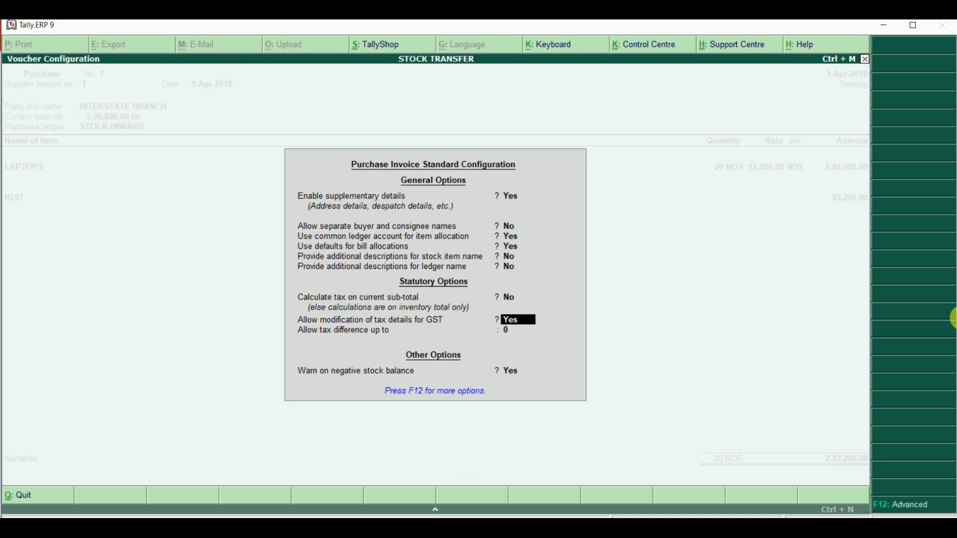
# Close the invoice configuration and accept the blank Tax Classification details to return to the voucher
pyautogui.press('Return')
pyautogui.press('Return')
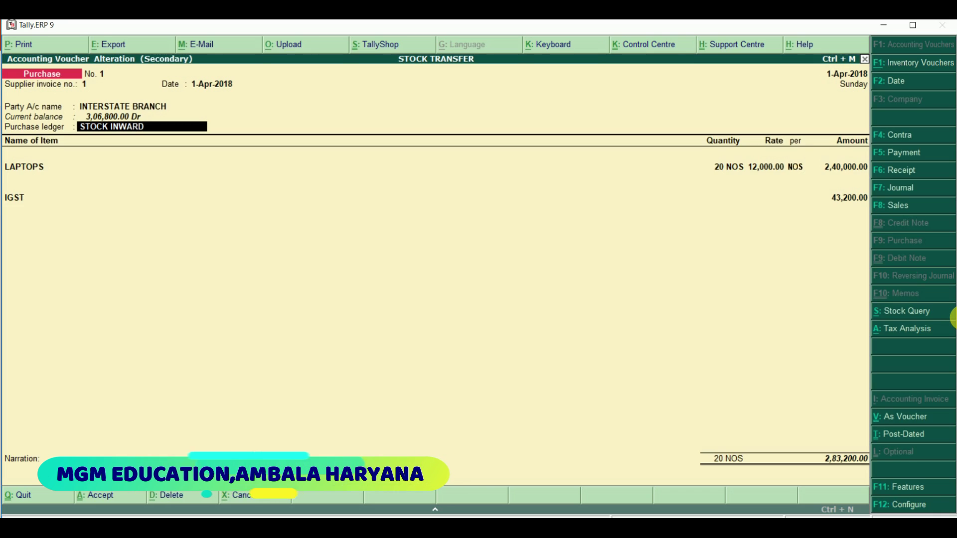
pyautogui.press('Return')
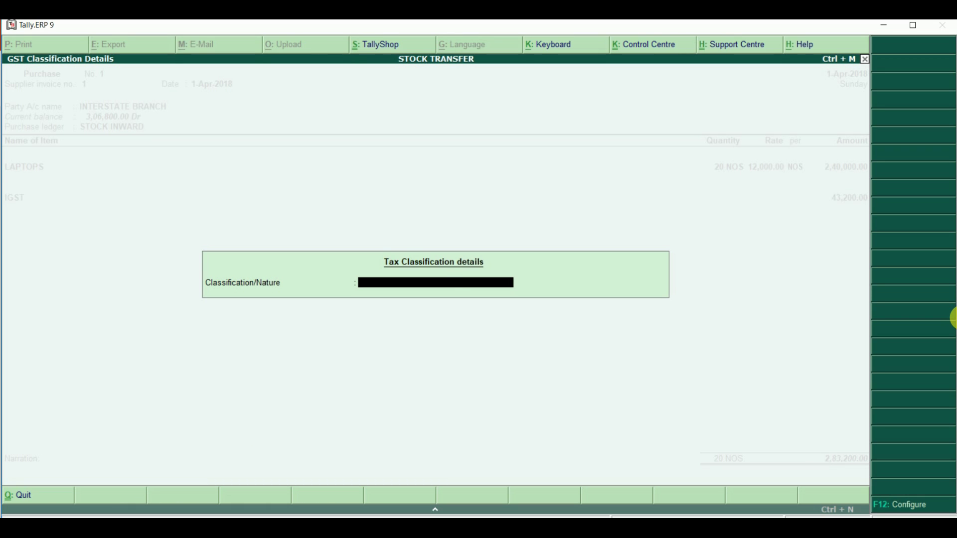
pyautogui.press('Return')
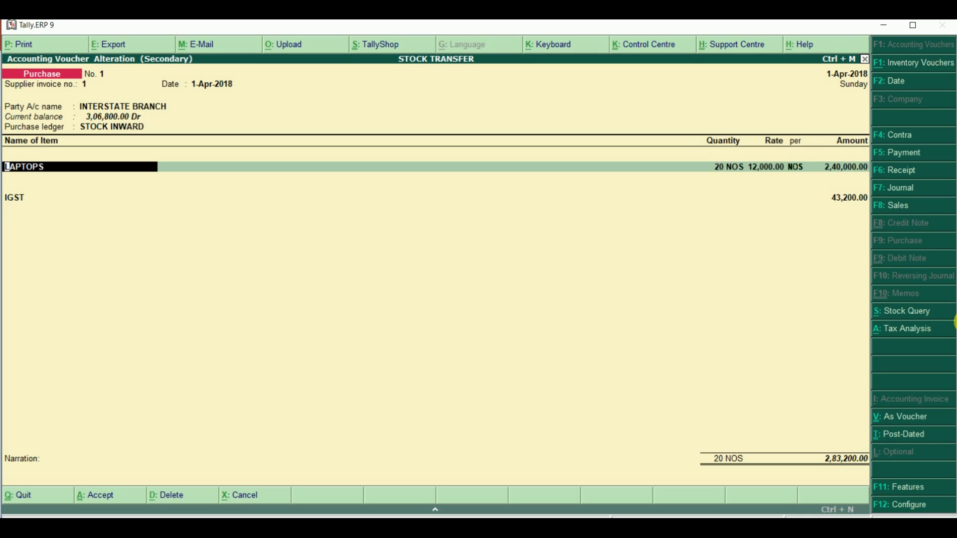
# Give LAPTOPS HSN 74968562, on-value 18% IGST (9% CGST, 9% SGST), Goods, rate of duty 0
pyautogui.hotkey('ctrl', 'Return')
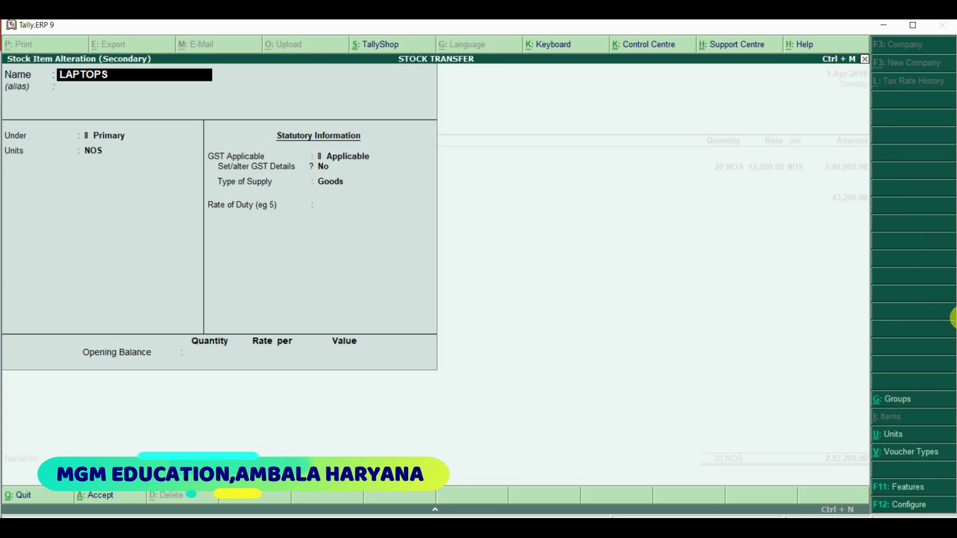
pyautogui.press('Return')
pyautogui.press('Return')
pyautogui.press('Return')
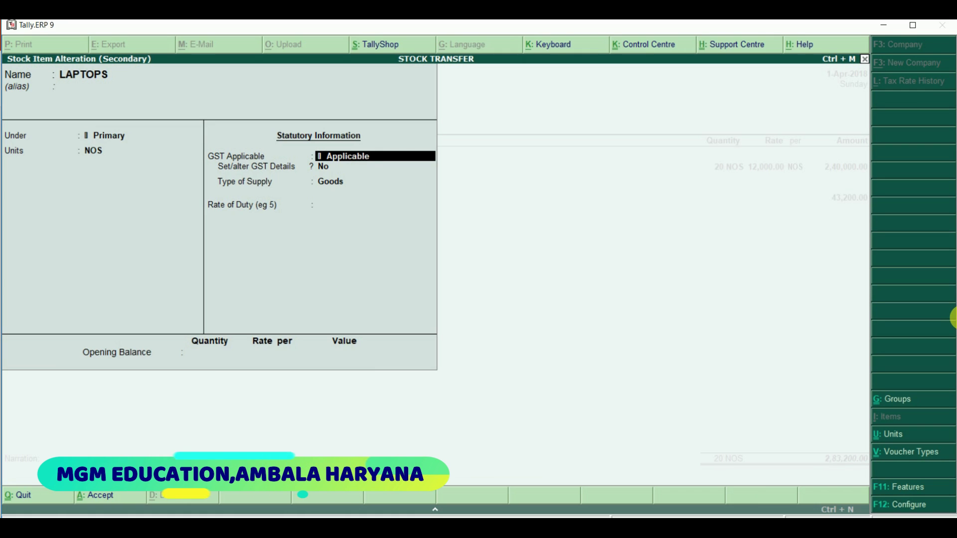
pyautogui.press('Return')
pyautogui.write('y')
pyautogui.press('Return')
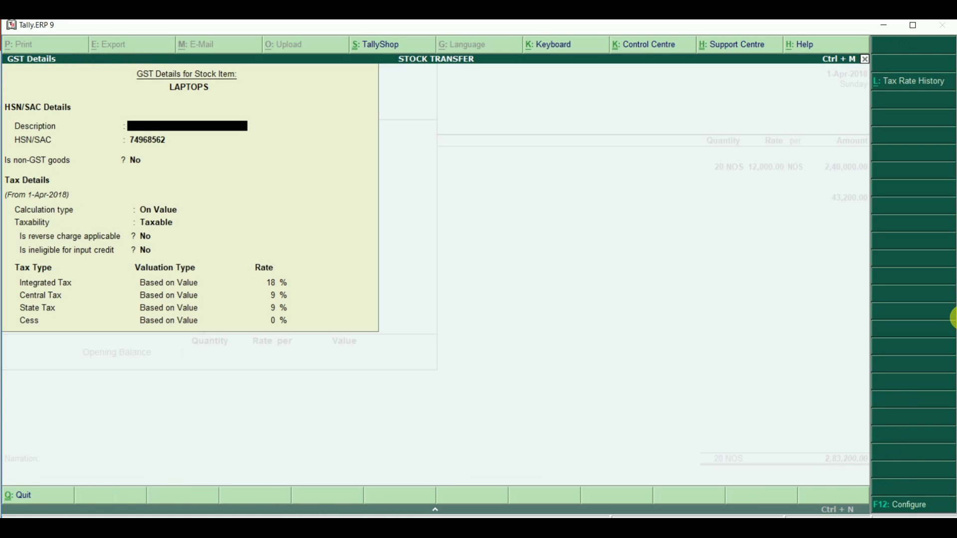
pyautogui.press('Return')
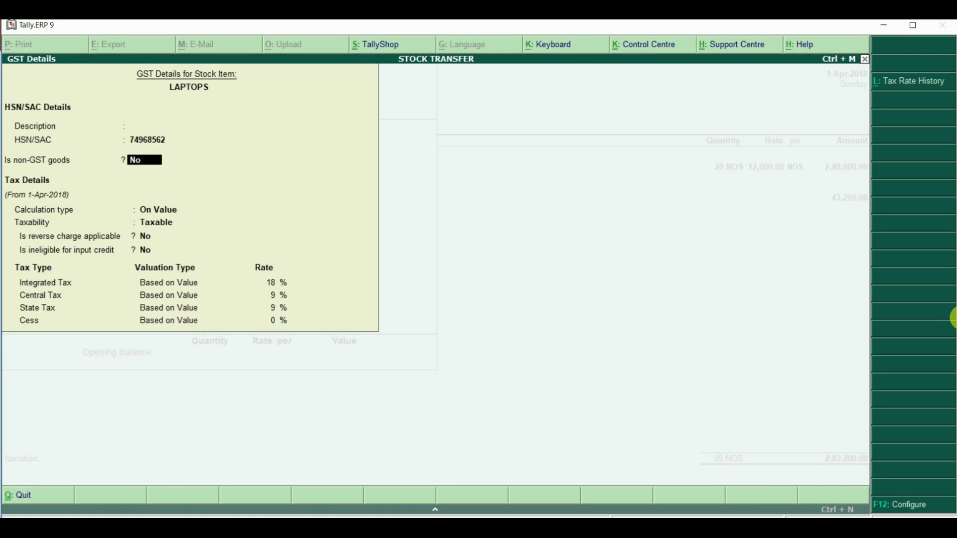
pyautogui.press('Return')
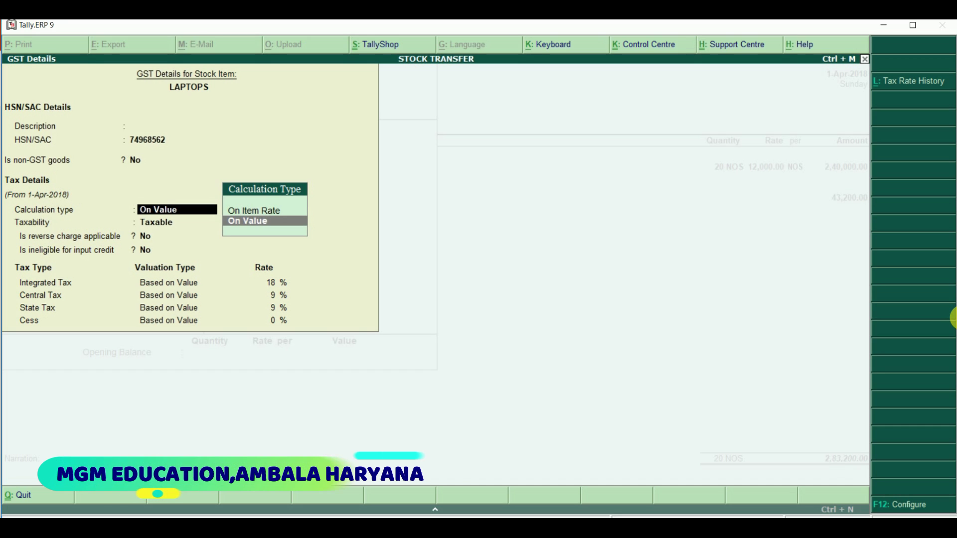
pyautogui.press('Return')
pyautogui.press('Return')
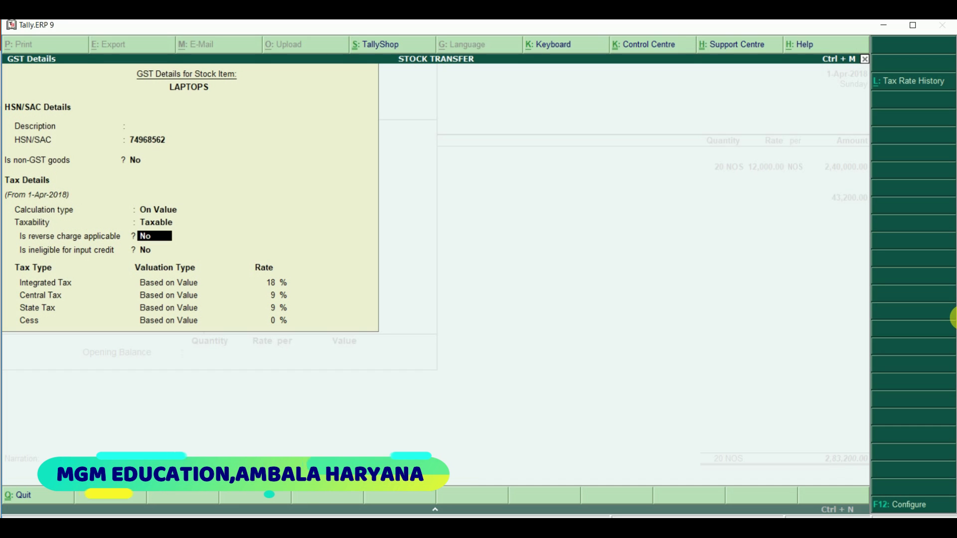
pyautogui.press('Return')
pyautogui.press('Return')
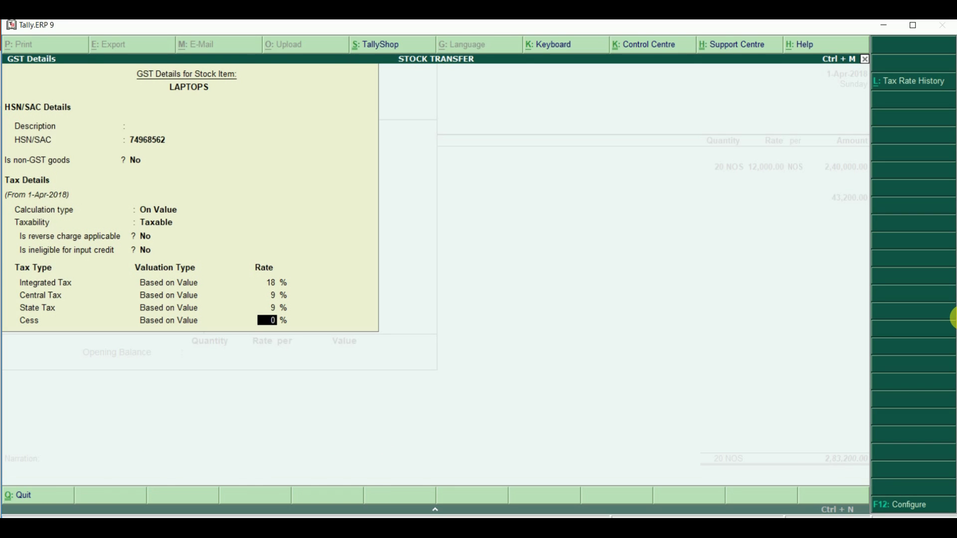
pyautogui.press('Return')
pyautogui.press('Return')
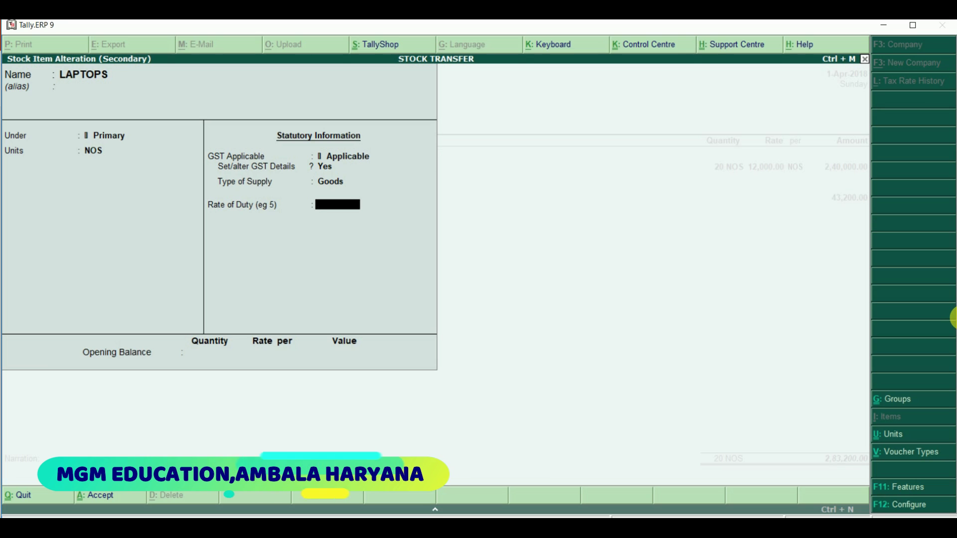
pyautogui.press('Return')
pyautogui.press('Return')
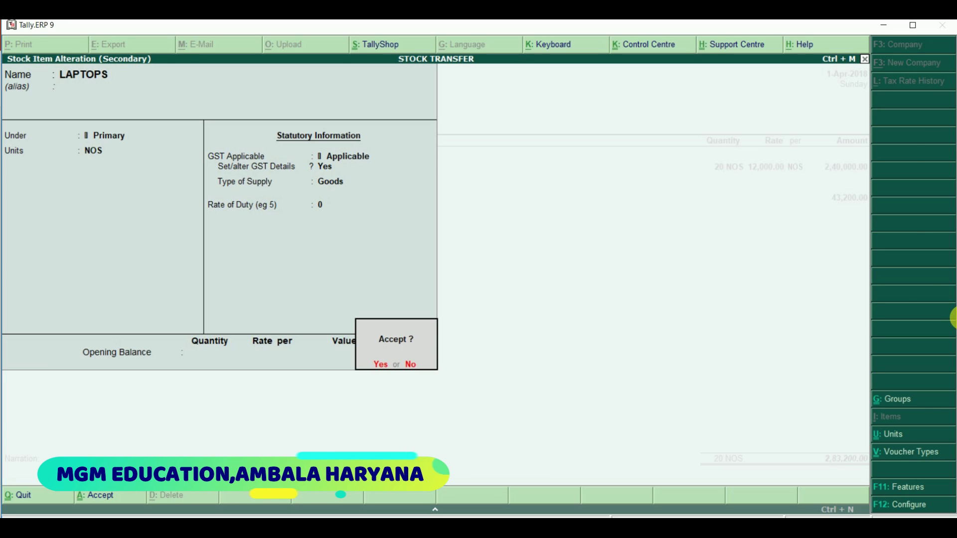
pyautogui.press('Return')
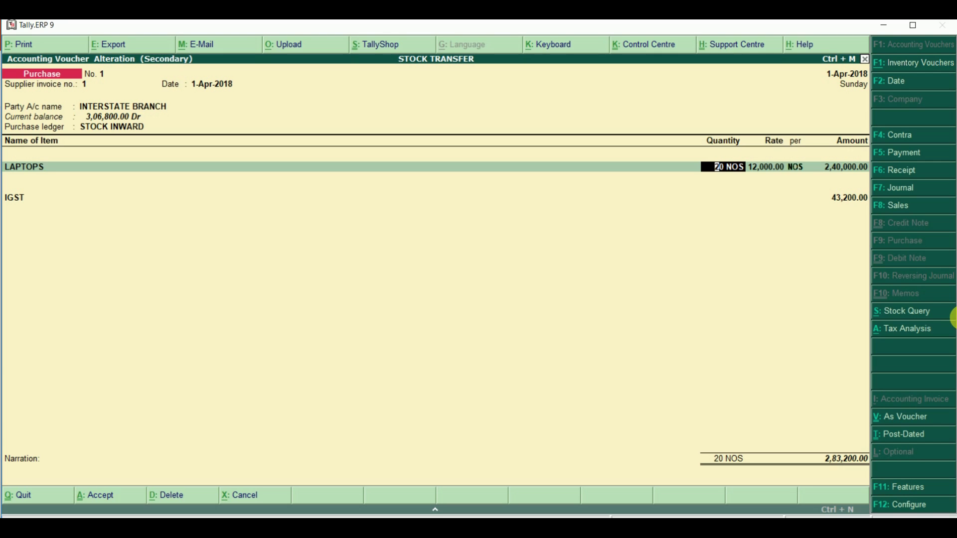
# Check the purchase voucher's detailed tax analysis showing 18% IGST
pyautogui.press('Return')
pyautogui.press('Return')
pyautogui.press('Return')
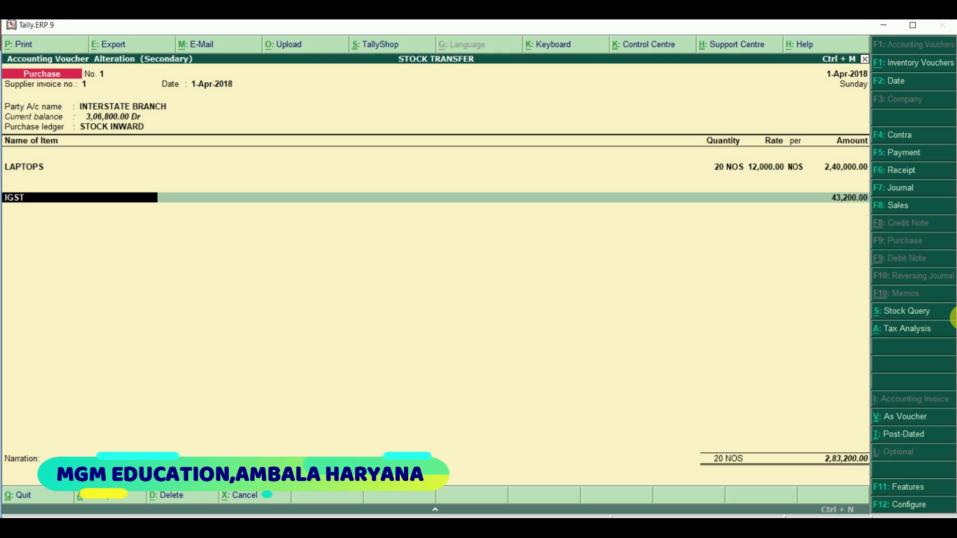
pyautogui.hotkey('alt', 'a')
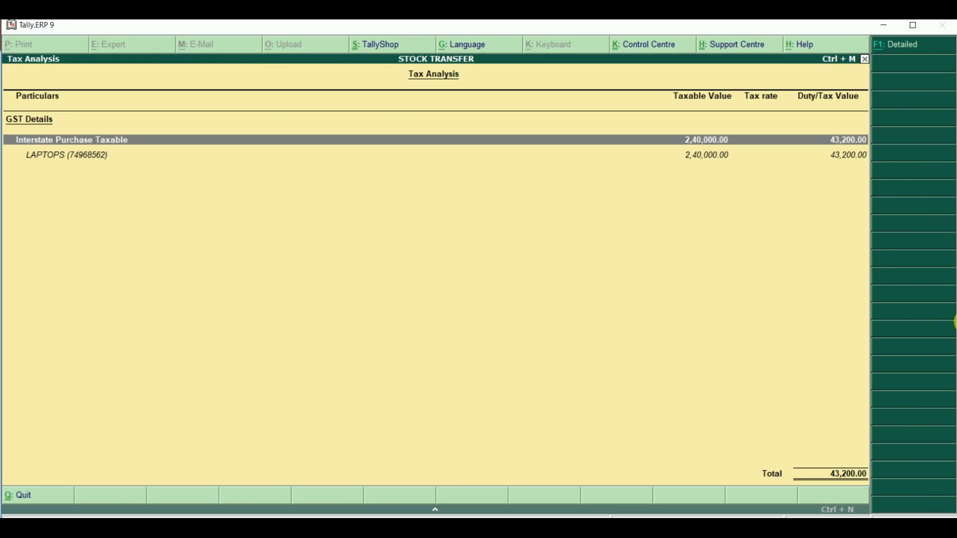
pyautogui.hotkey('alt', 'F1')
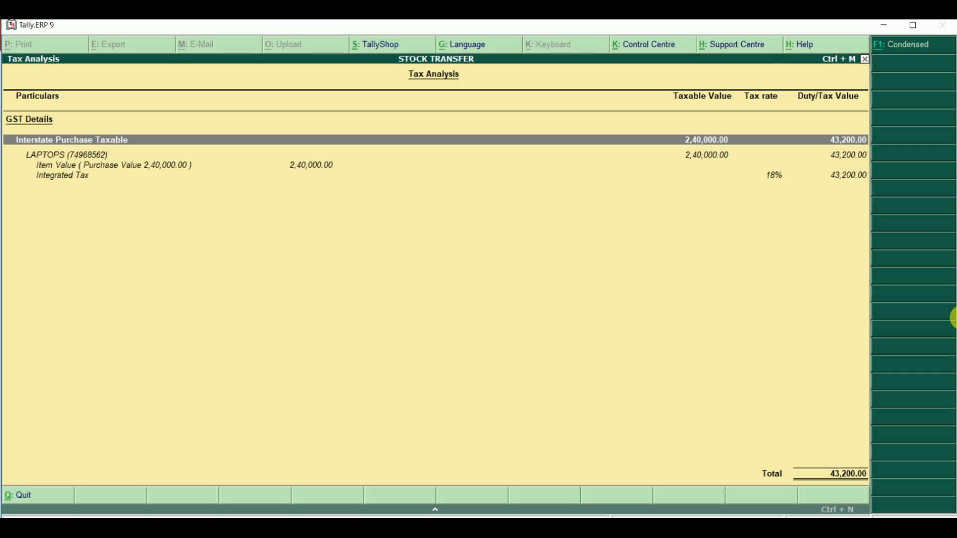
pyautogui.press('Escape')
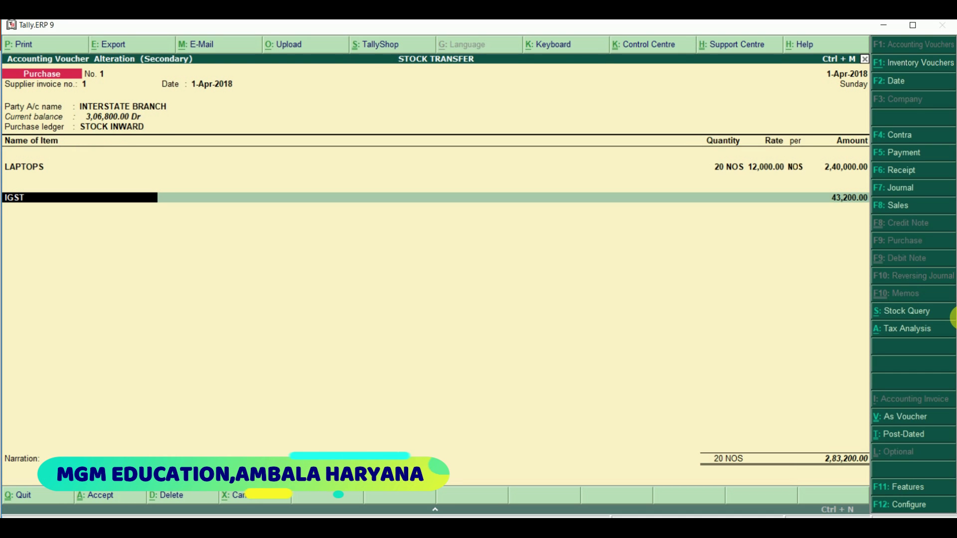
# Save the altered purchase voucher back to the Day Book
pyautogui.press('Return')
pyautogui.press('Return')
pyautogui.press('Return')
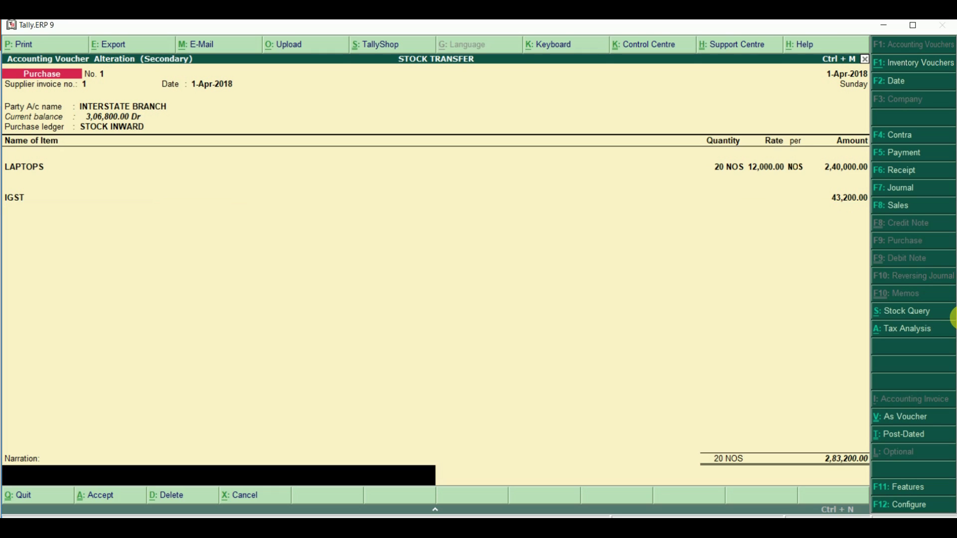
pyautogui.press('Return')
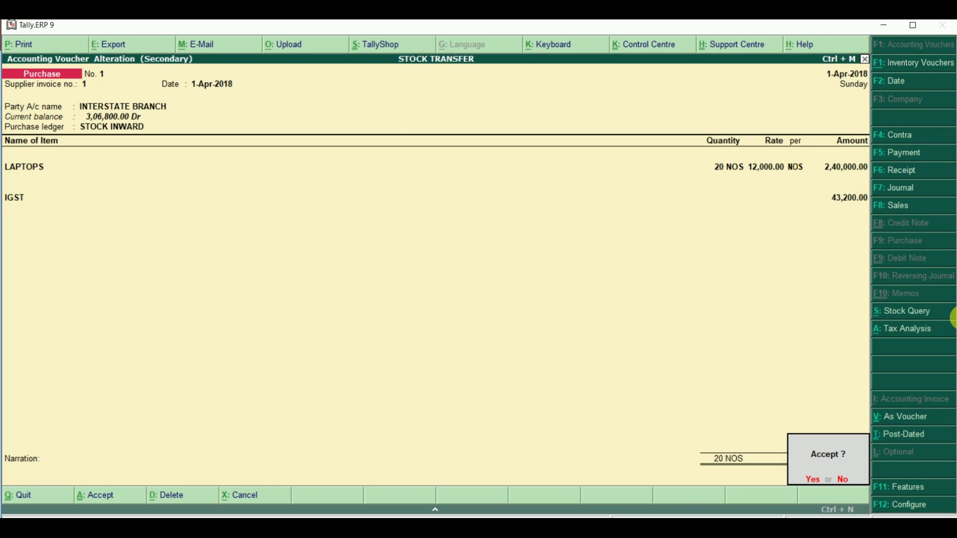
pyautogui.press('Return')
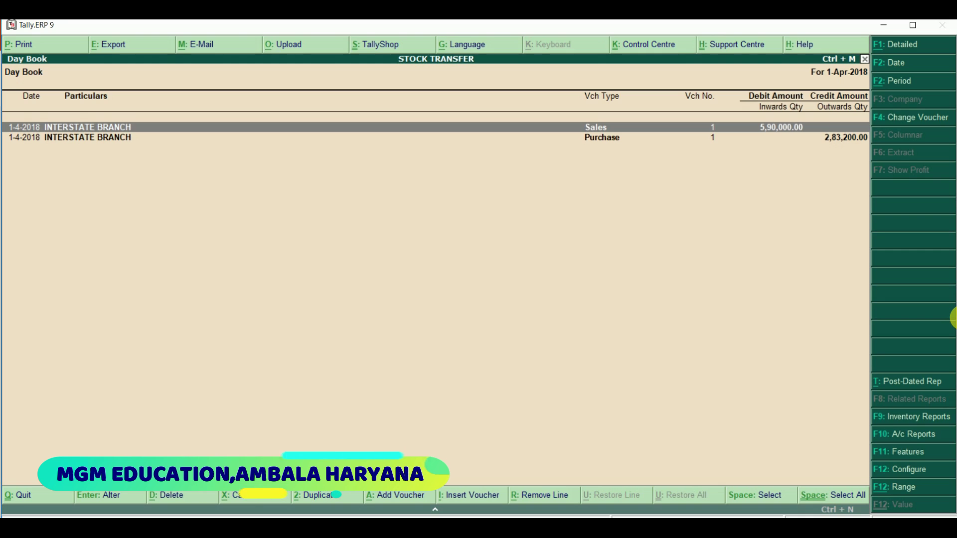
# Open the Sales voucher from the Day Book and step through reference 2 and party details
pyautogui.press('Return')
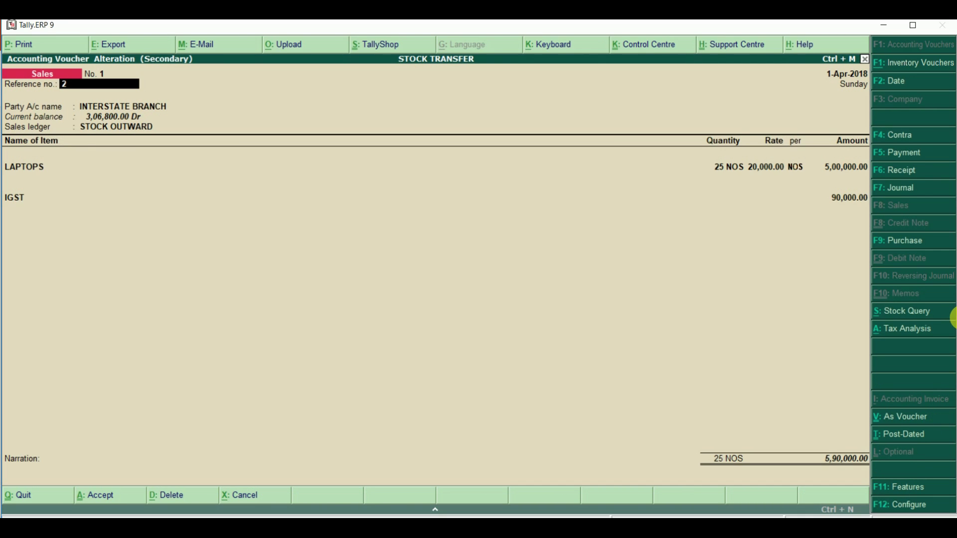
pyautogui.press('Return')
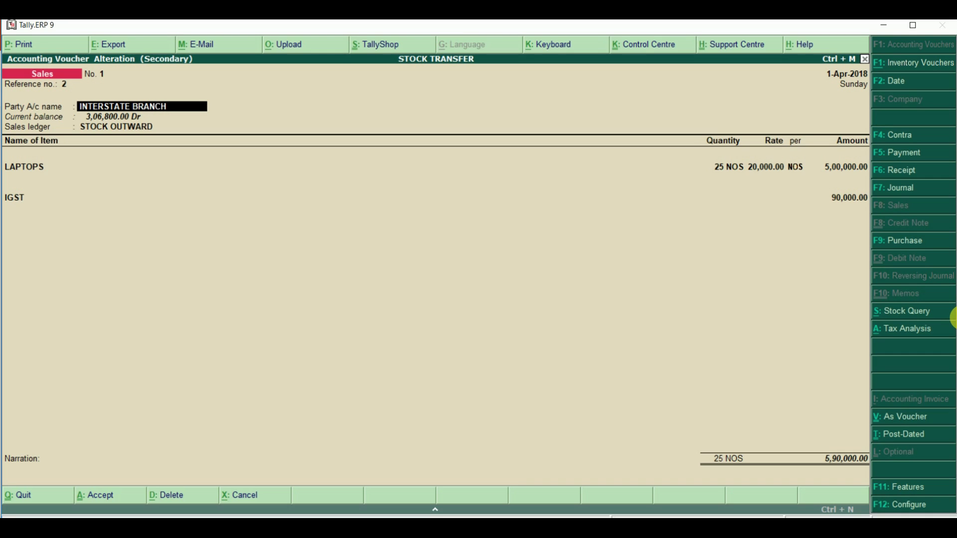
pyautogui.press('Return')
pyautogui.press('Return')
pyautogui.press('Return')
pyautogui.press('Return')
pyautogui.press('Return')
pyautogui.press('Return')
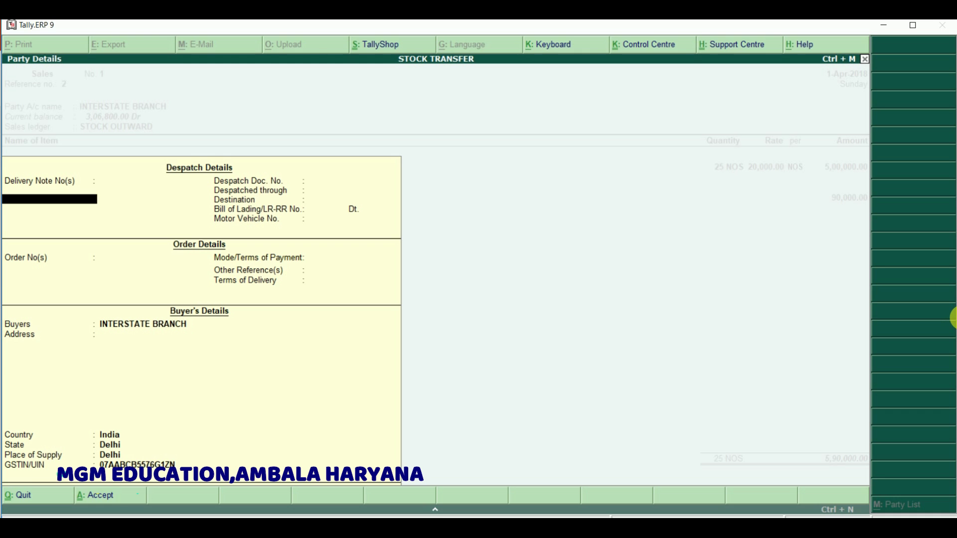
pyautogui.press('Return')
pyautogui.press('Return')
pyautogui.press('Return')
pyautogui.press('Return')
pyautogui.press('Return')
pyautogui.press('Return')
pyautogui.press('Return')
pyautogui.press('Return')
pyautogui.press('Return')
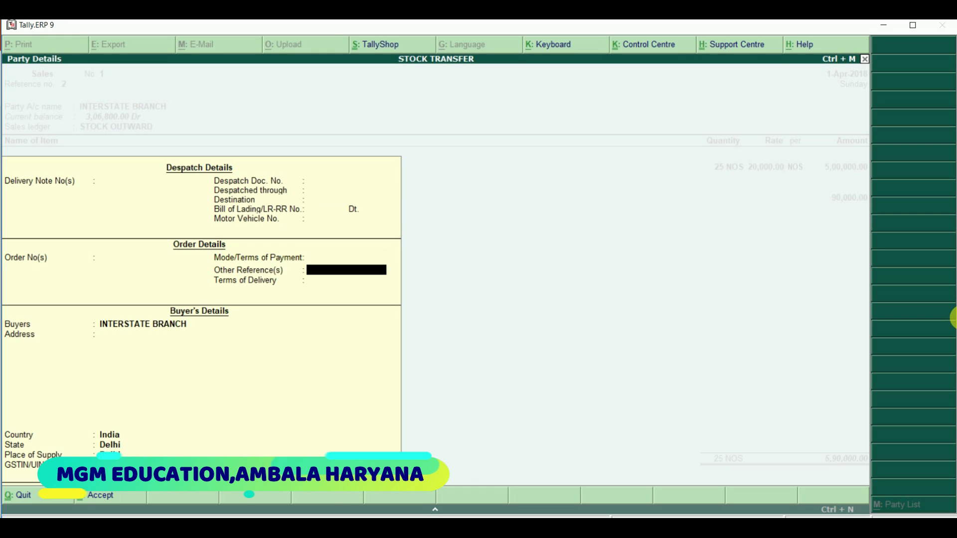
pyautogui.press('Return')
pyautogui.press('Return')
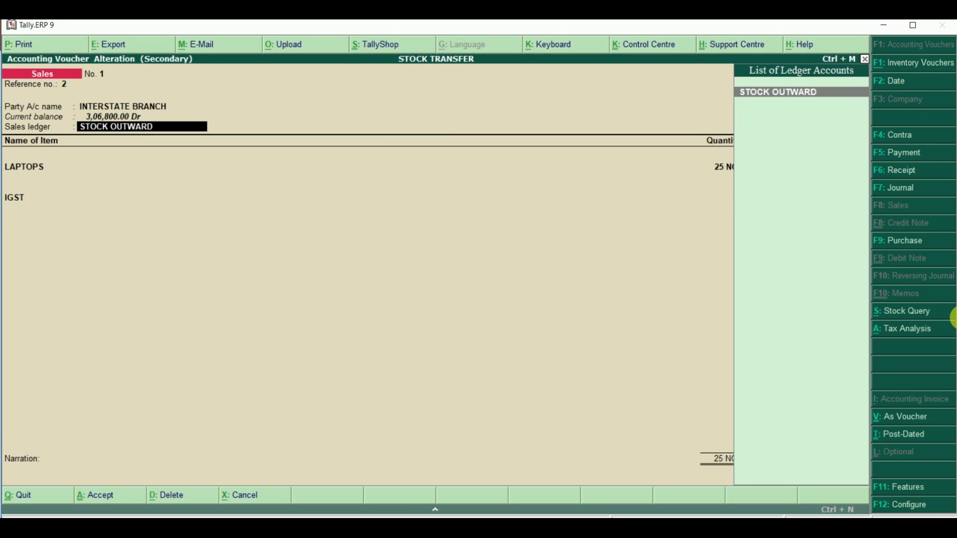
# Pass the STOCK OUTWARD ledger and LAPTOPS line, then view tax analysis: 5,00,000 taxable, 90,000 IGST
pyautogui.press('Return')
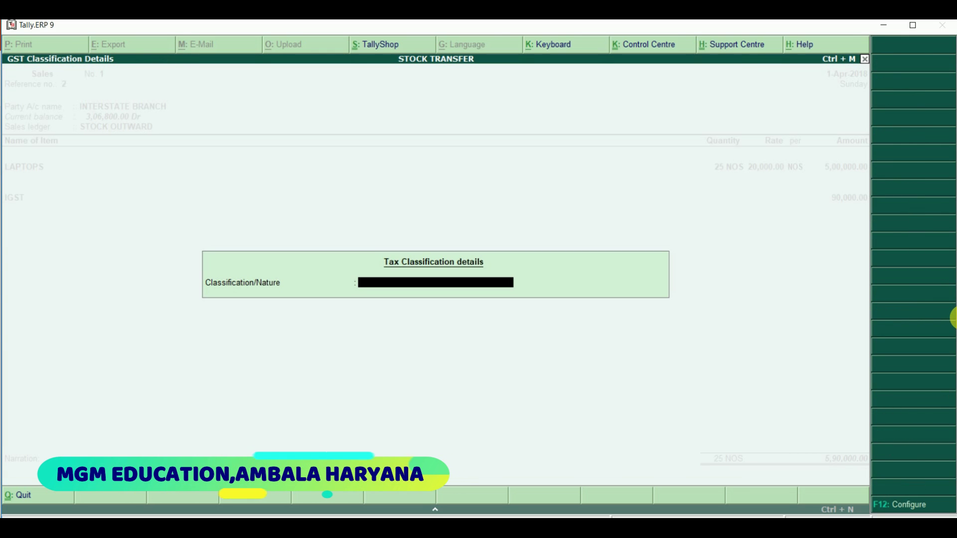
pyautogui.press('Return')
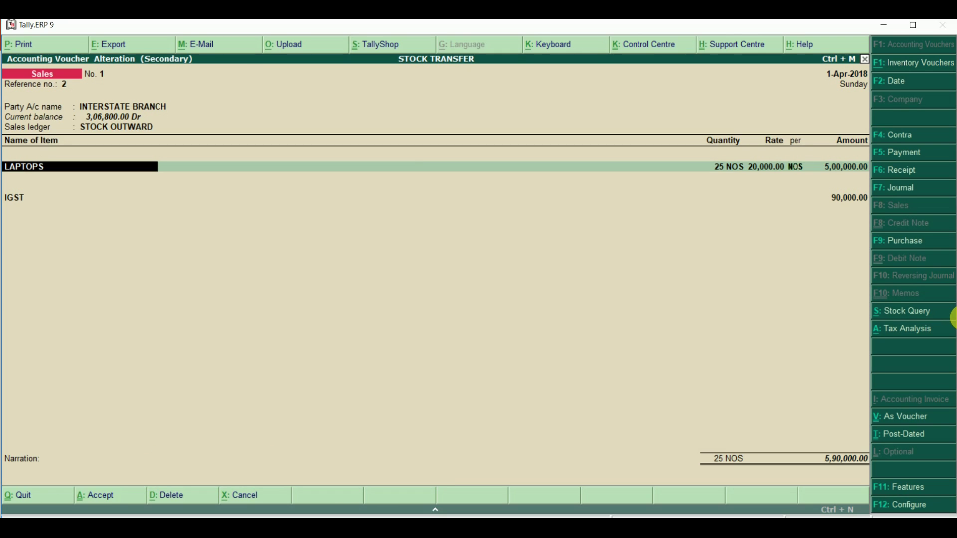
pyautogui.press('Return')
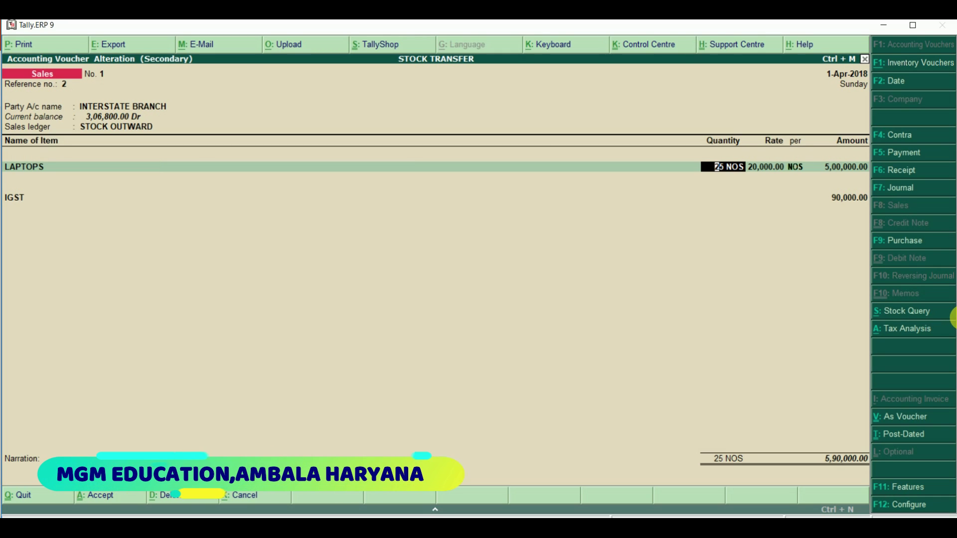
pyautogui.press('Return')
pyautogui.press('Return')
pyautogui.press('Return')
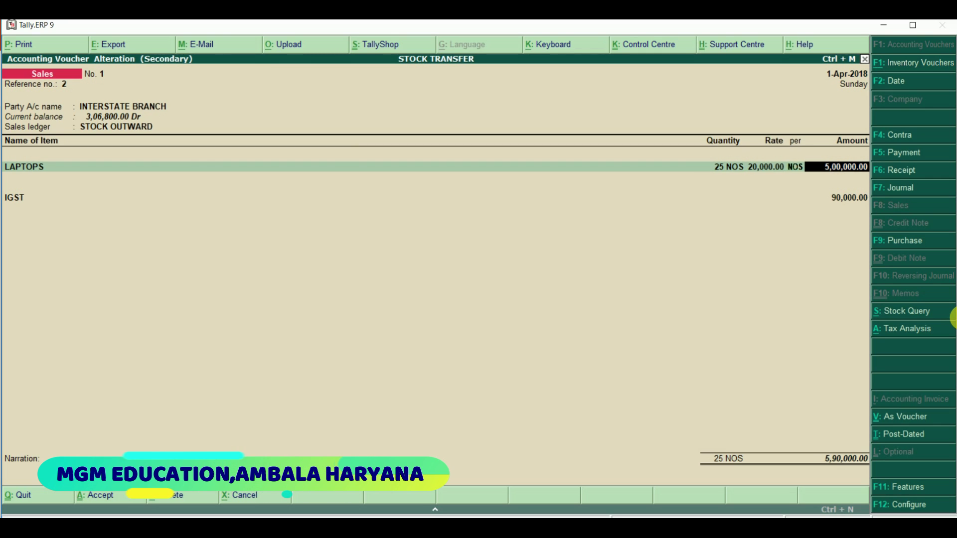
pyautogui.press('Return')
pyautogui.press('Return')
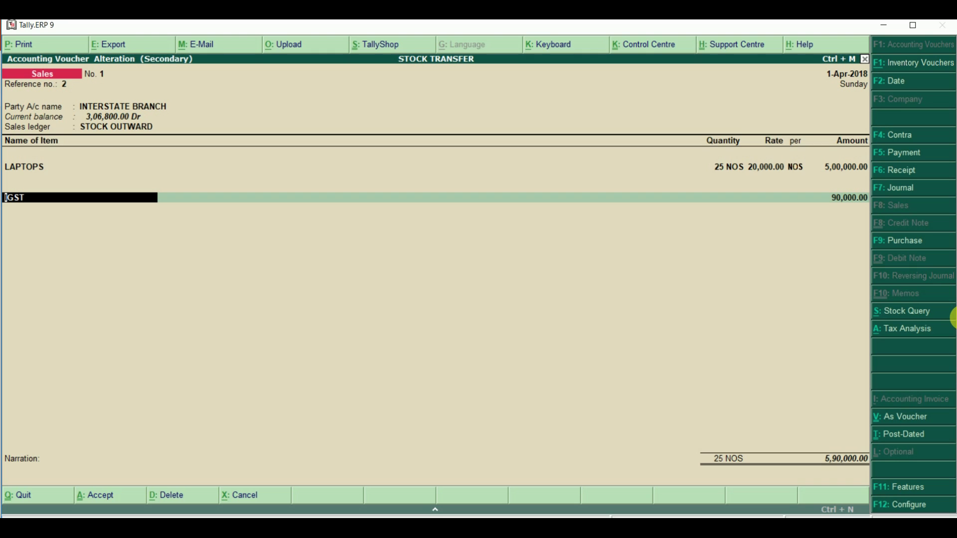
pyautogui.press('Return')
pyautogui.press('Return')
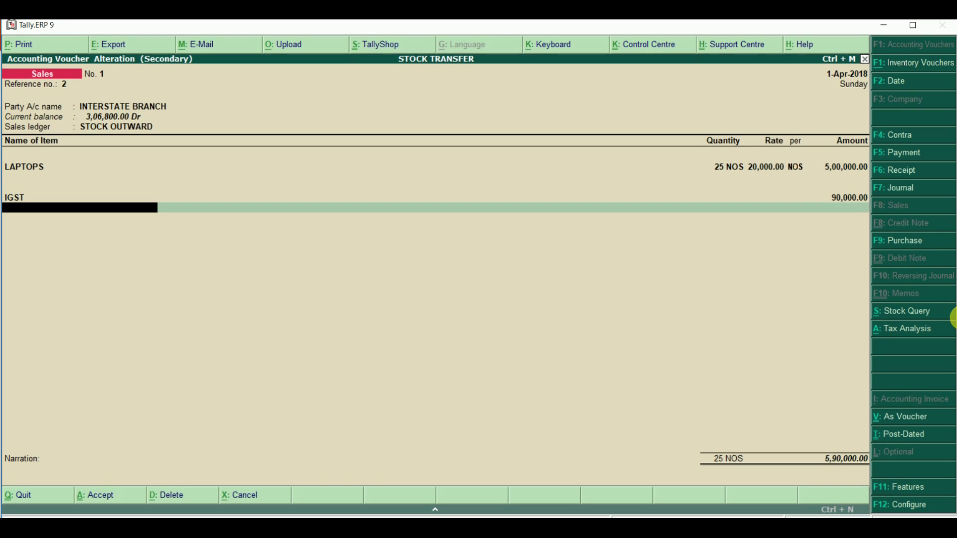
pyautogui.hotkey('alt', 'a')
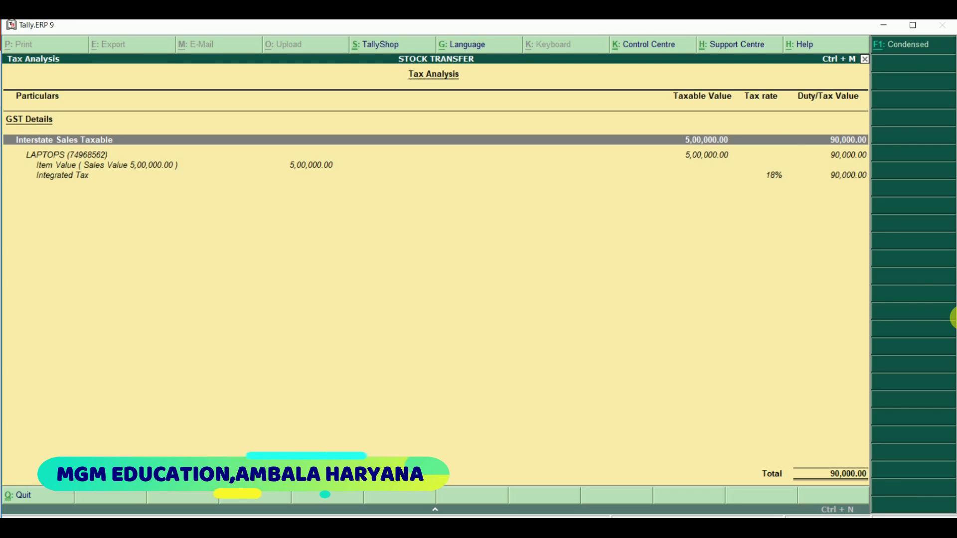
# Close the tax analysis and save the Sales voucher to the Day Book
pyautogui.press('Escape')
pyautogui.press('Return')
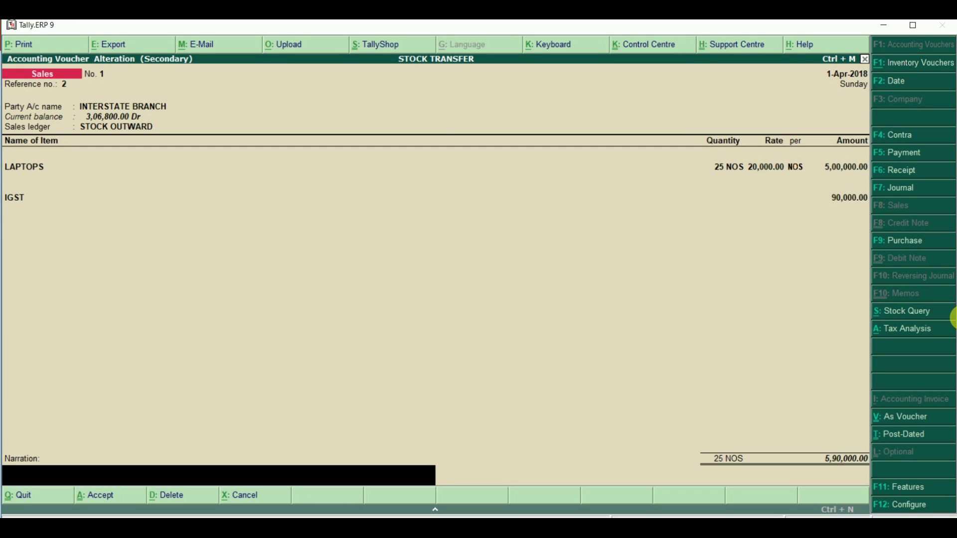
pyautogui.press('Return')
pyautogui.press('Return')
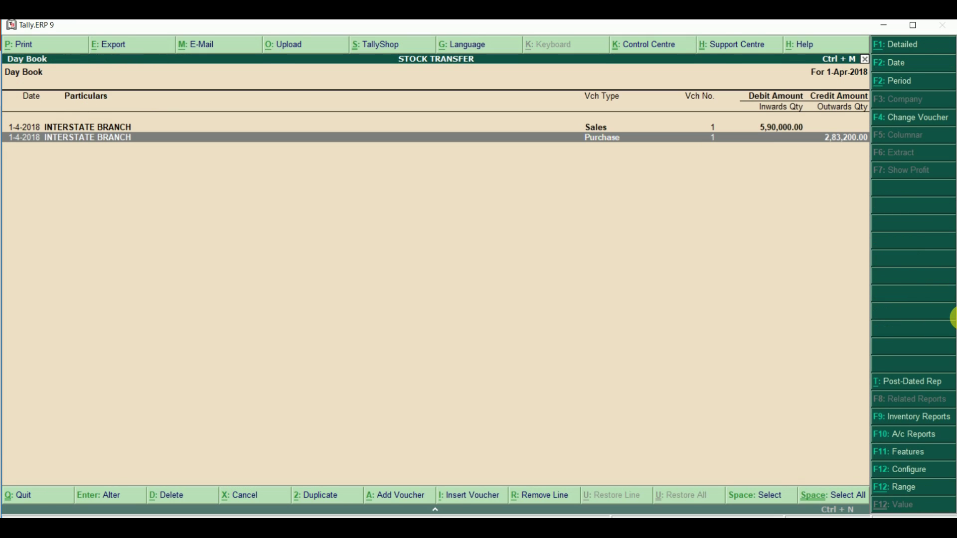
# From Profit & Loss A/c, drill into April LAPTOPS closing stock and open the interstate branch Sales voucher
pyautogui.press('Escape')
pyautogui.press('Escape')
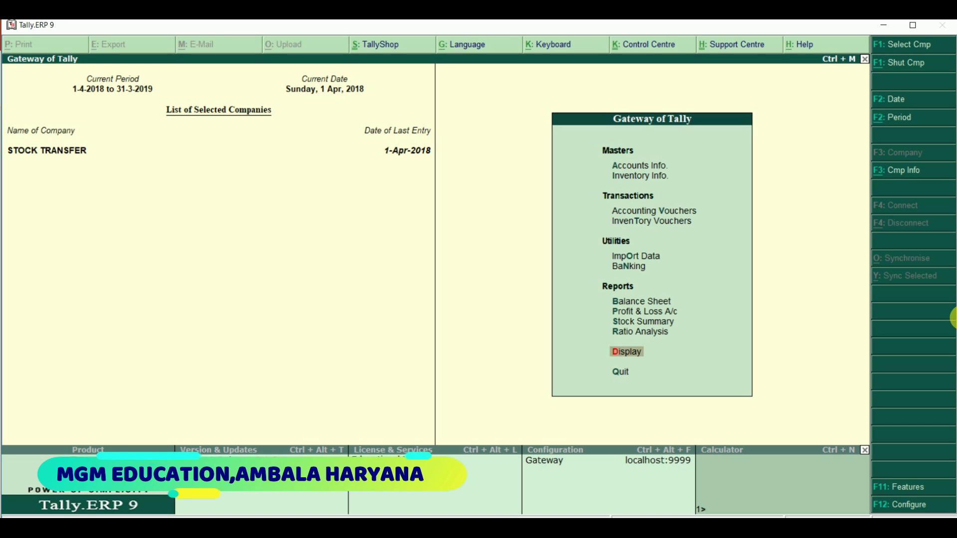
pyautogui.press('Up')
pyautogui.press('Up')
pyautogui.press('Up')
pyautogui.press('Return')
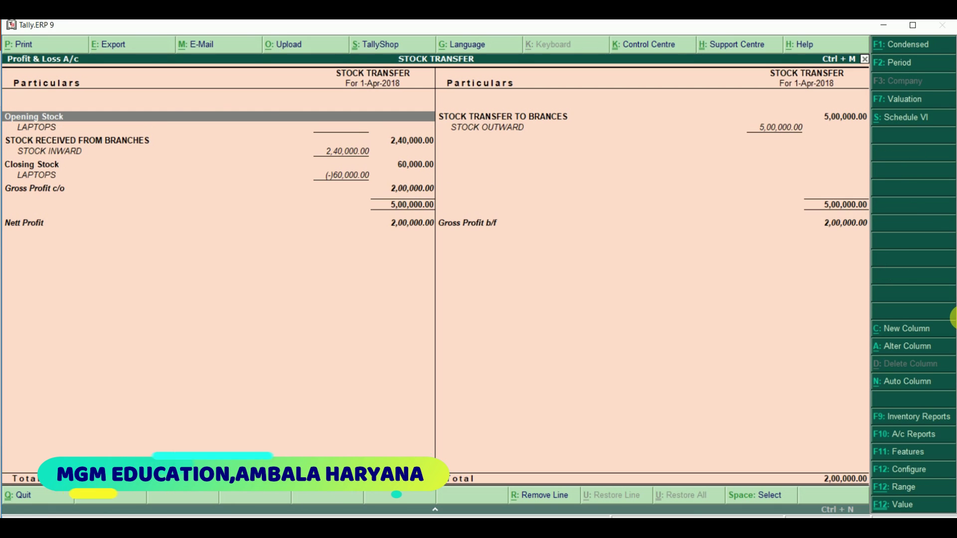
pyautogui.press('Down')
pyautogui.press('Down')
pyautogui.press('Down')
pyautogui.press('Down')
pyautogui.press('Down')
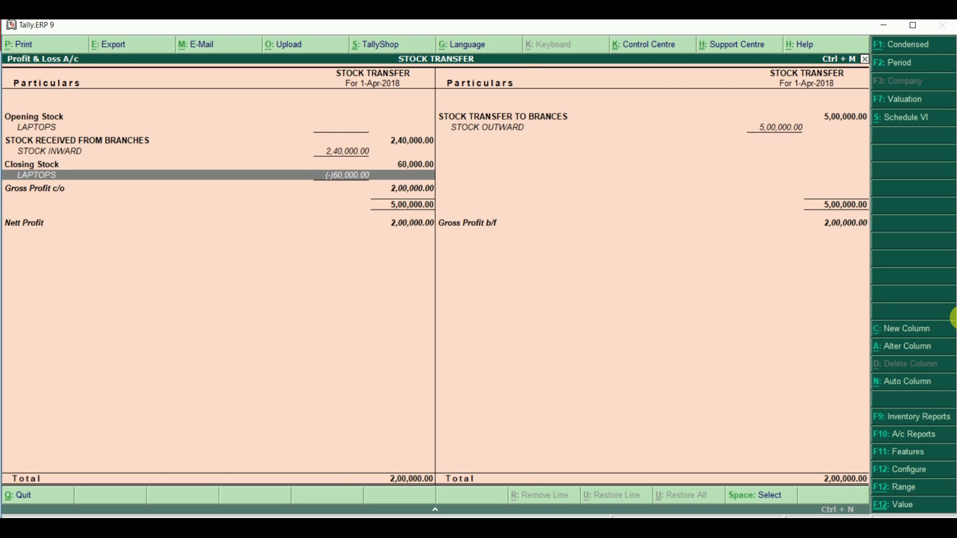
pyautogui.press('Return')
pyautogui.press('Return')
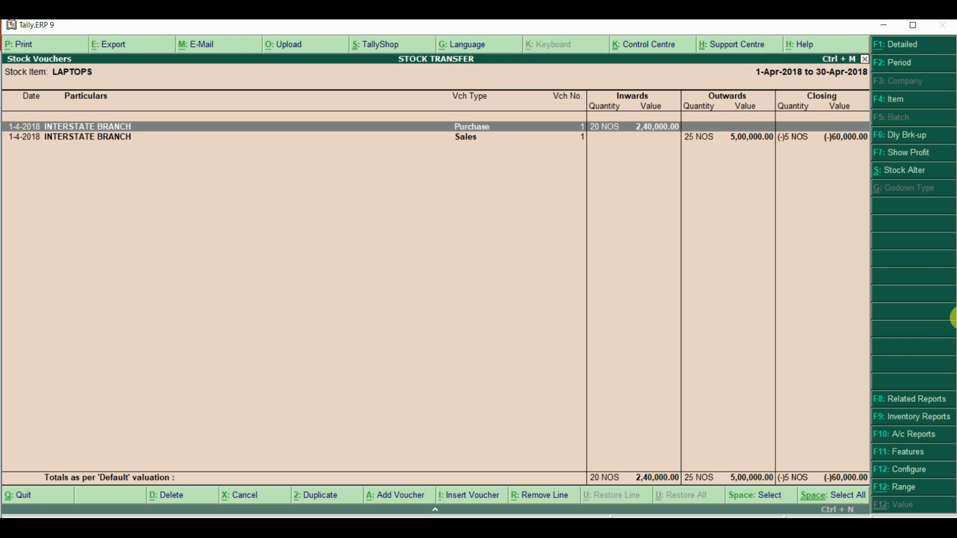
pyautogui.press('Down')
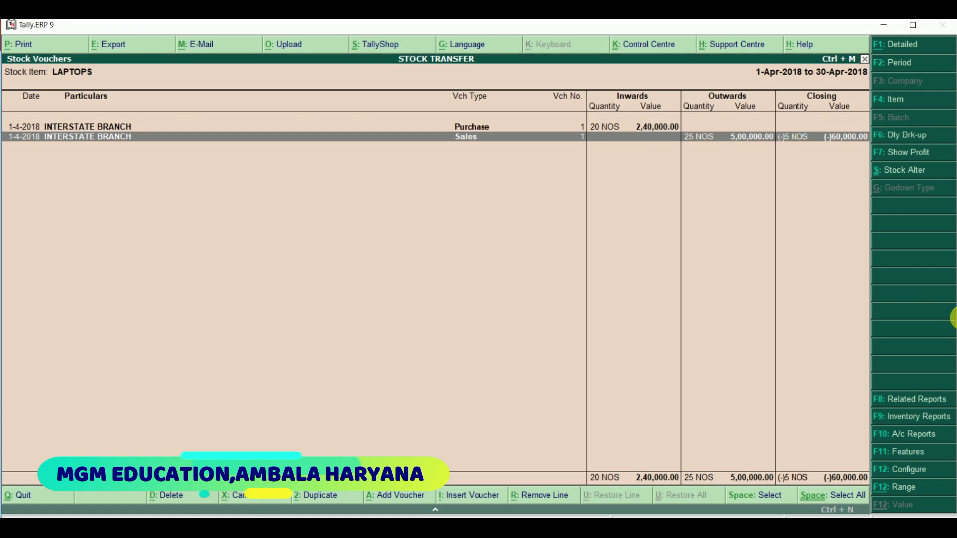
pyautogui.press('Return')
pyautogui.press('Return')
pyautogui.press('Return')
pyautogui.press('Return')
pyautogui.press('Return')
pyautogui.press('Return')
pyautogui.press('Return')
pyautogui.press('Return')
pyautogui.press('Return')
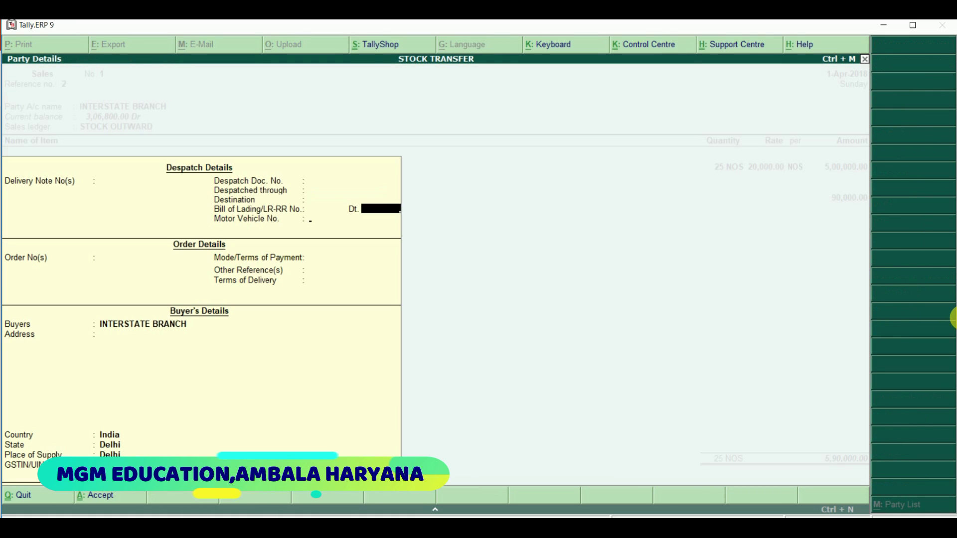
# Change LAPTOPS quantity to 15 NOS, giving amount 3,00,000, IGST 54,000, total 3,54,000
pyautogui.press('Return')
pyautogui.press('Return')
pyautogui.press('Return')
pyautogui.press('Return')
pyautogui.press('Return')
pyautogui.press('Return')
pyautogui.press('Return')
pyautogui.press('Return')
pyautogui.press('Return')
pyautogui.press('Return')
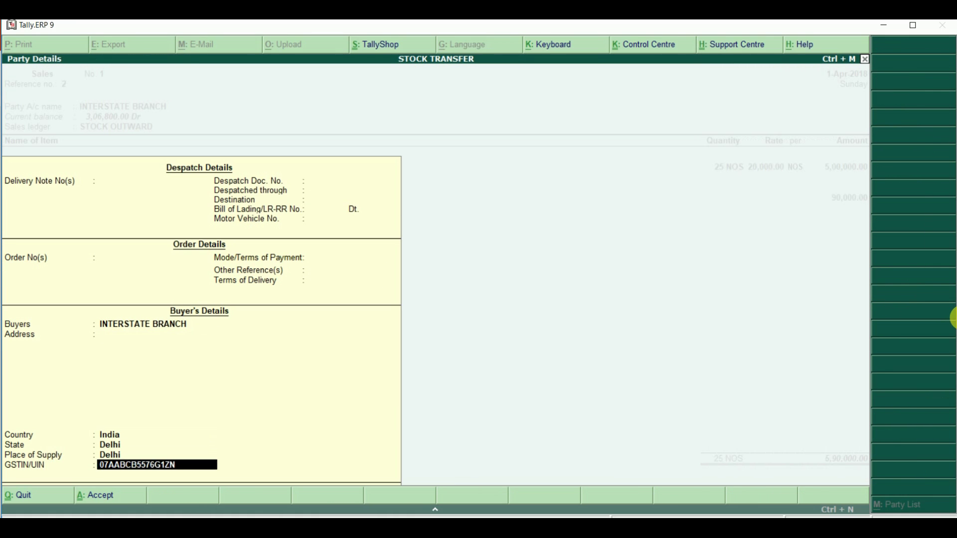
pyautogui.press('Return')
pyautogui.press('Return')
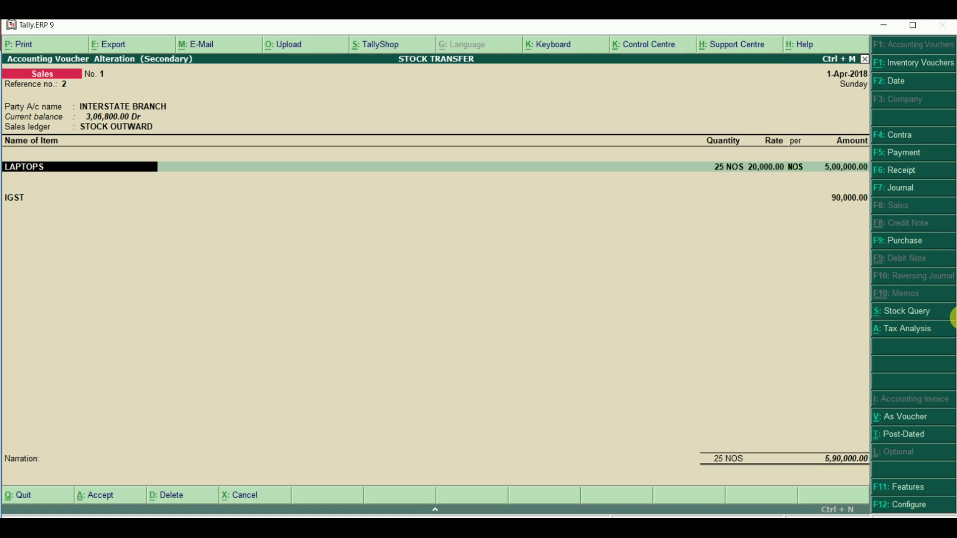
pyautogui.press('Return')
pyautogui.write('15')
pyautogui.press('Return')
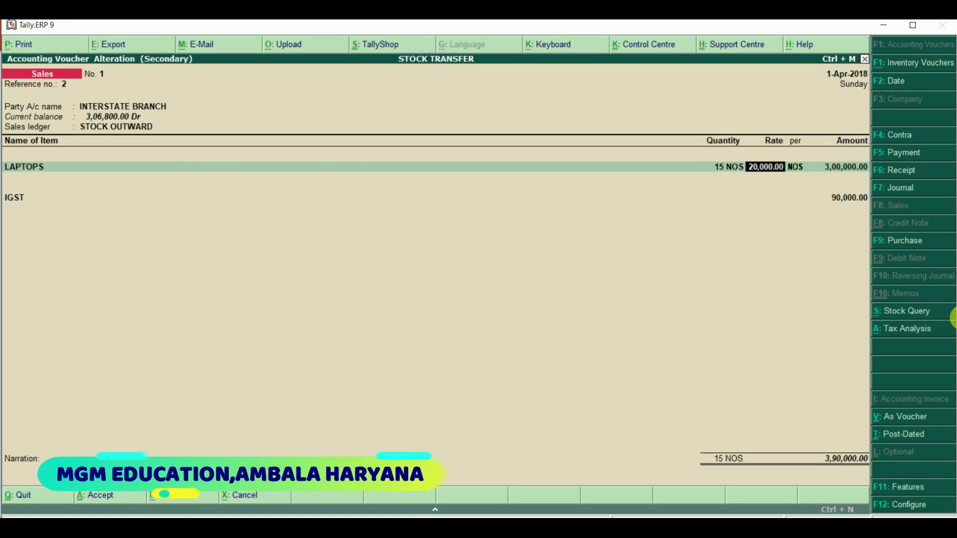
pyautogui.press('Return')
pyautogui.press('Return')
pyautogui.press('Return')
pyautogui.press('Return')
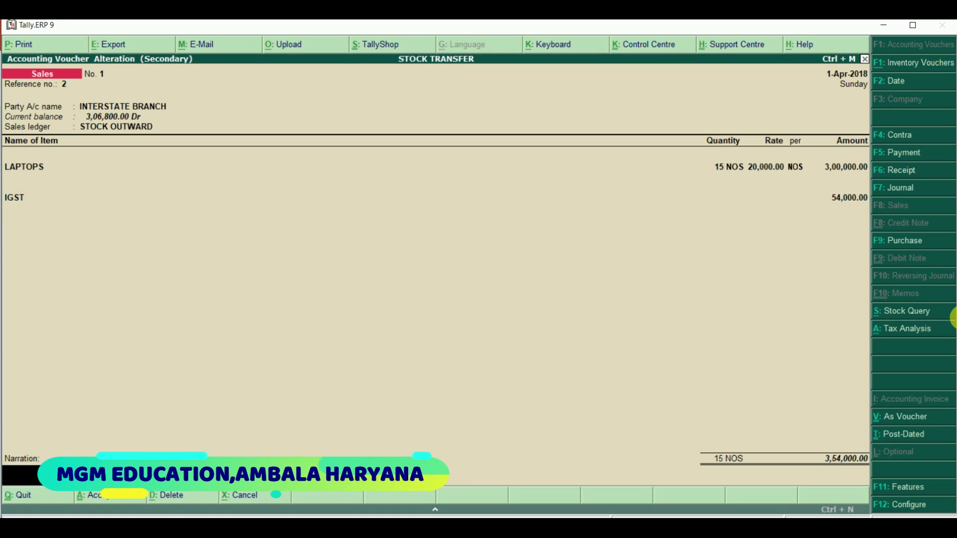
pyautogui.press('Return')
pyautogui.press('Return')
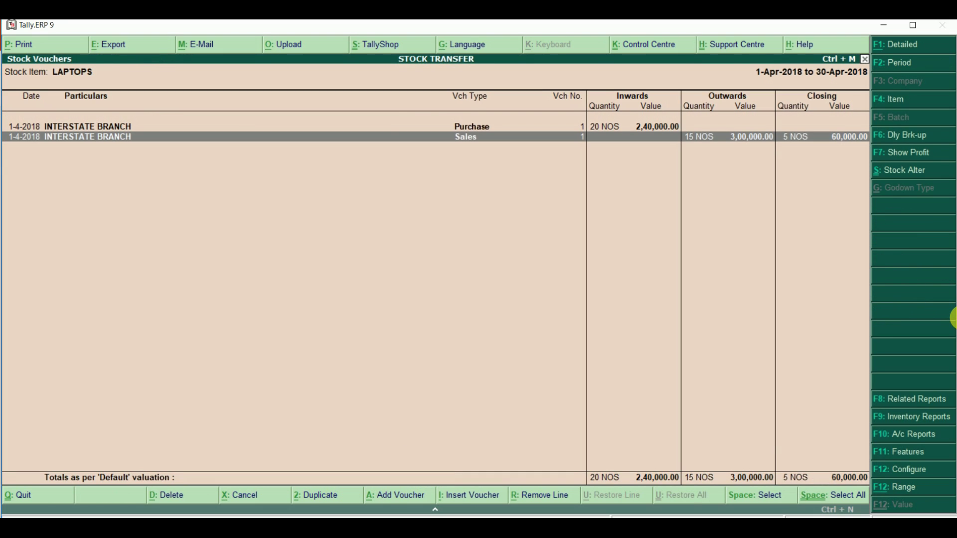
# Back in Profit & Loss A/c, review Stock Inward, Stock Outward and LAPTOPS closing stock of 60,000
pyautogui.press('Escape')
pyautogui.press('Escape')
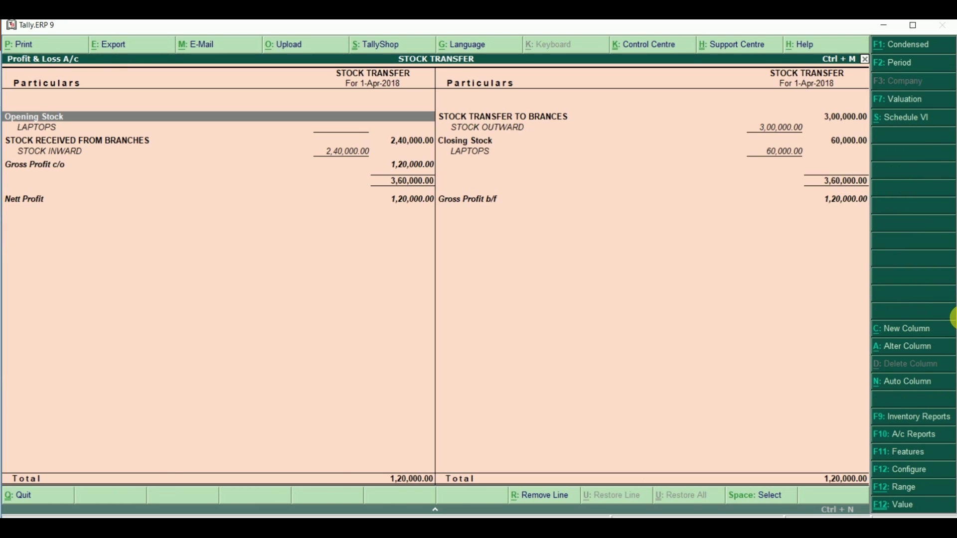
pyautogui.press('Down')
pyautogui.press('Down')
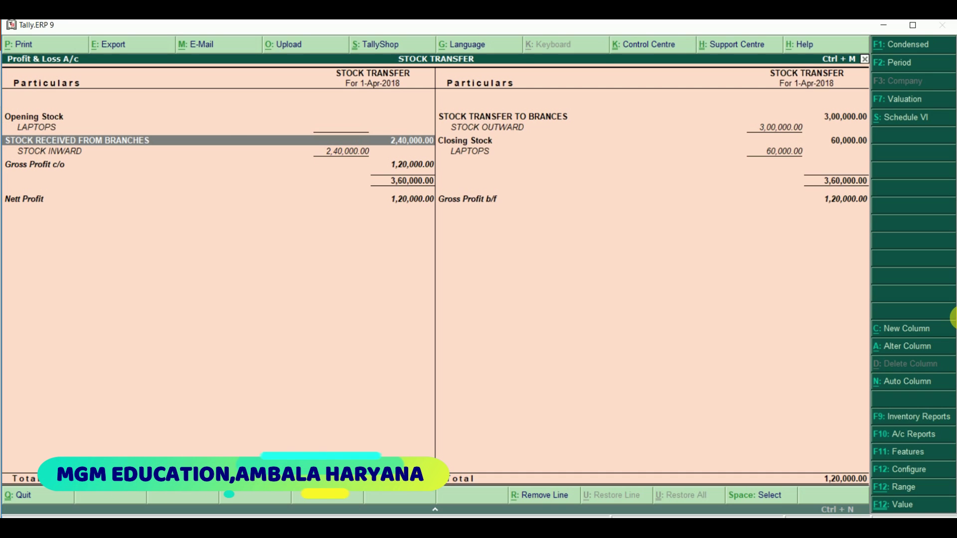
pyautogui.press('Down')
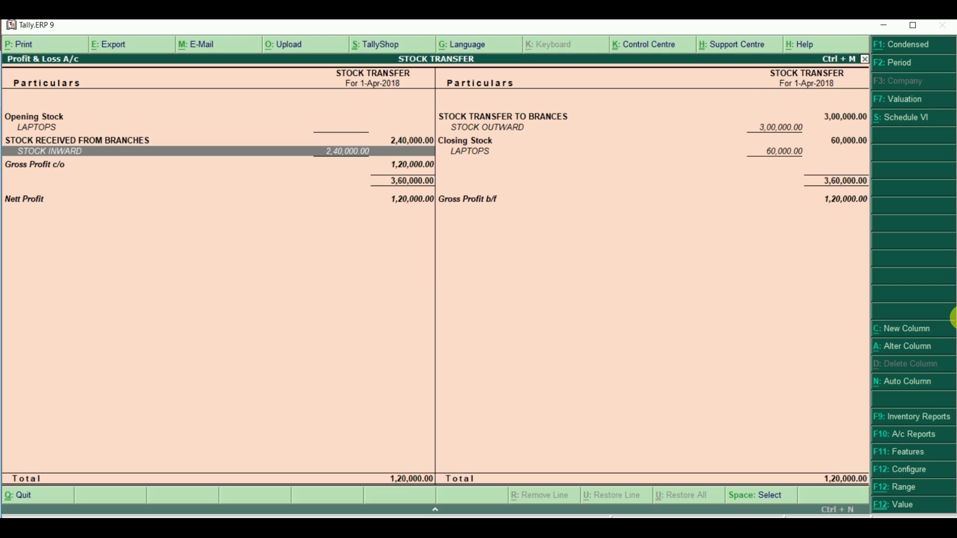
pyautogui.press('Right')
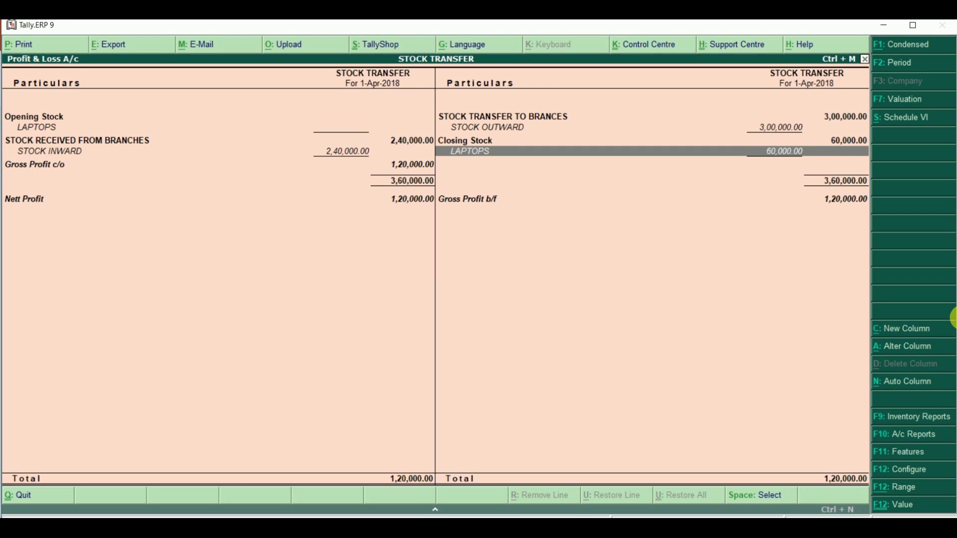
pyautogui.press('Up')
pyautogui.press('Up')
pyautogui.press('Down')
pyautogui.press('Down')
# Leave the P&L, view the Scenario-2 intrastate CGST/SGST transfer slide, then return to Tally
pyautogui.press('Escape')
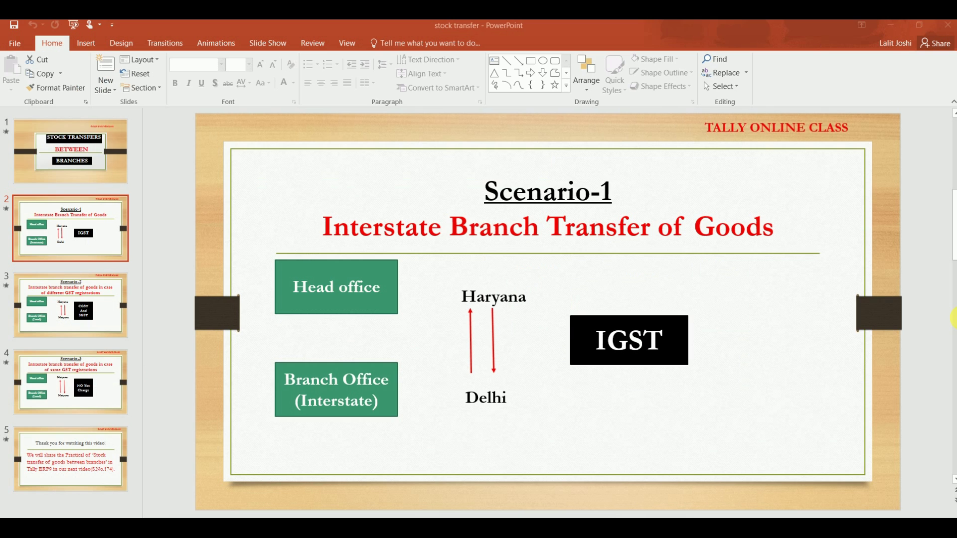
pyautogui.press('Down')
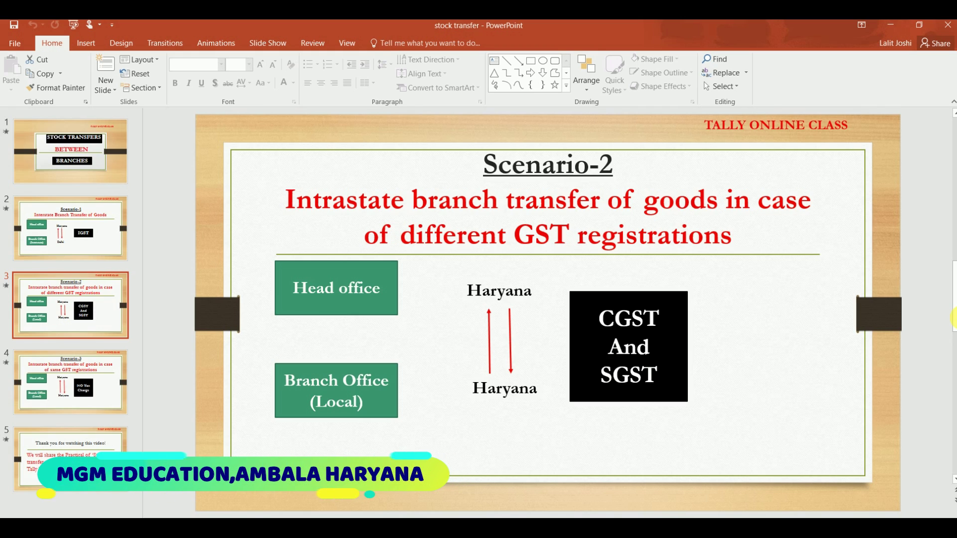
pyautogui.hotkey('alt', 'Tab')
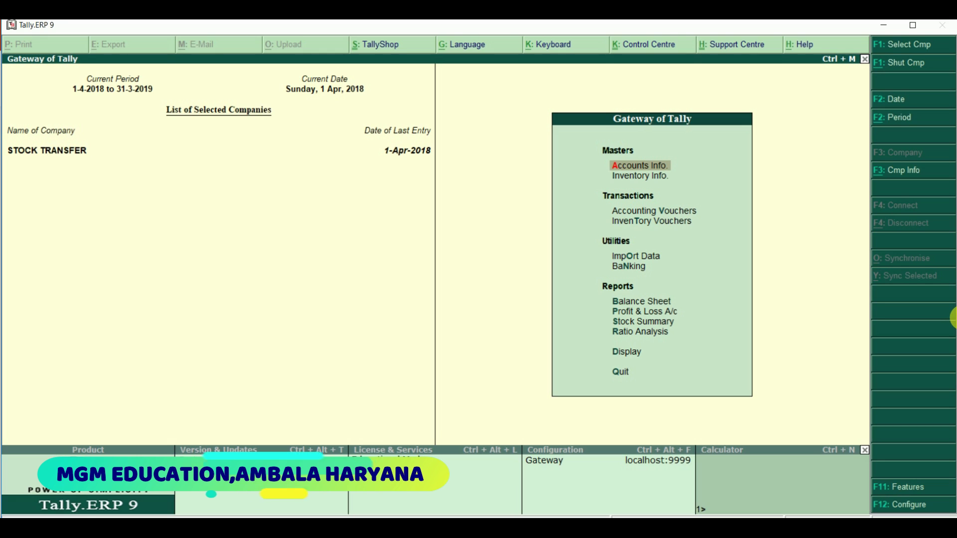
# Through Accounts Info > Ledgers > Alter, select the Intrastate Branch-Diff.GSTIN ledger
pyautogui.press('Return')
pyautogui.press('Down')
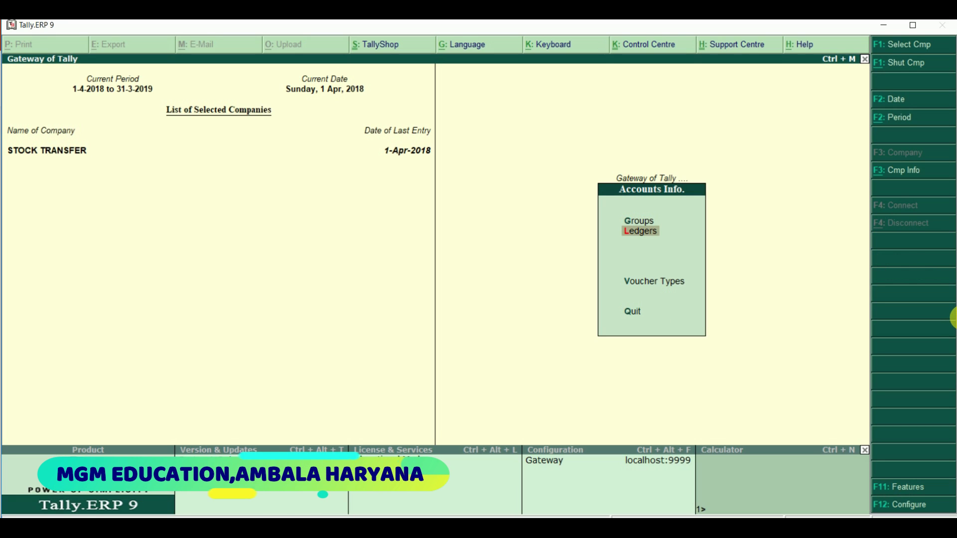
pyautogui.press('Return')
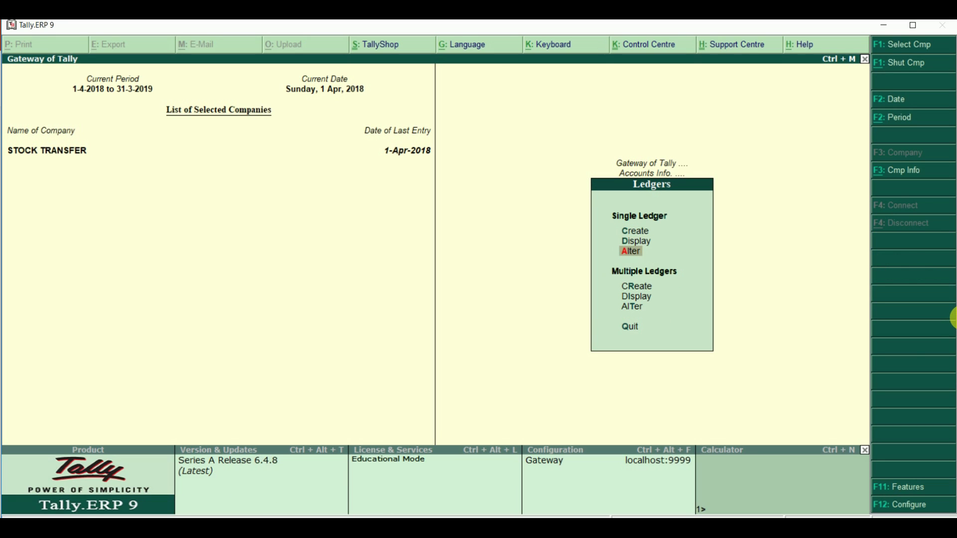
pyautogui.press('Return')
pyautogui.press('Down')
pyautogui.press('Down')
pyautogui.press('Down')
pyautogui.press('Down')
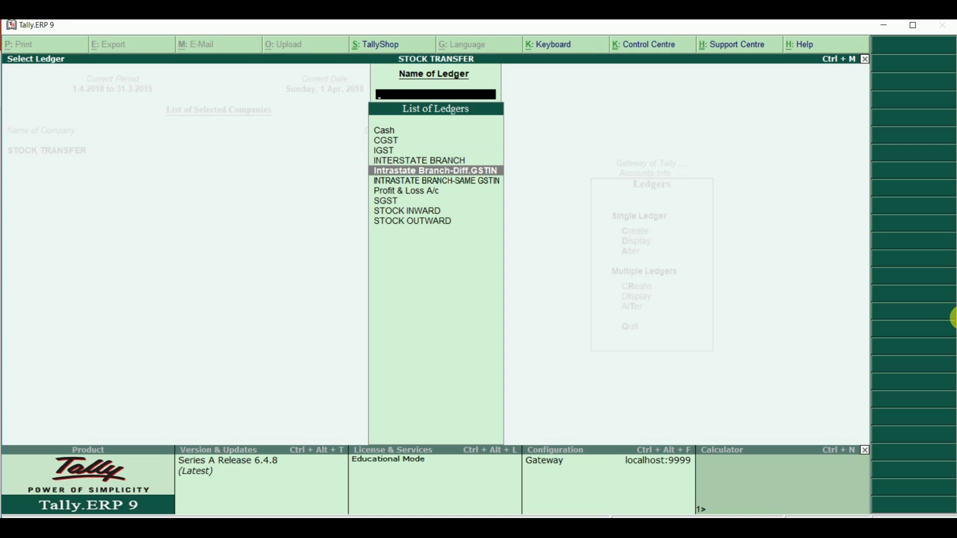
pyautogui.press('Down')
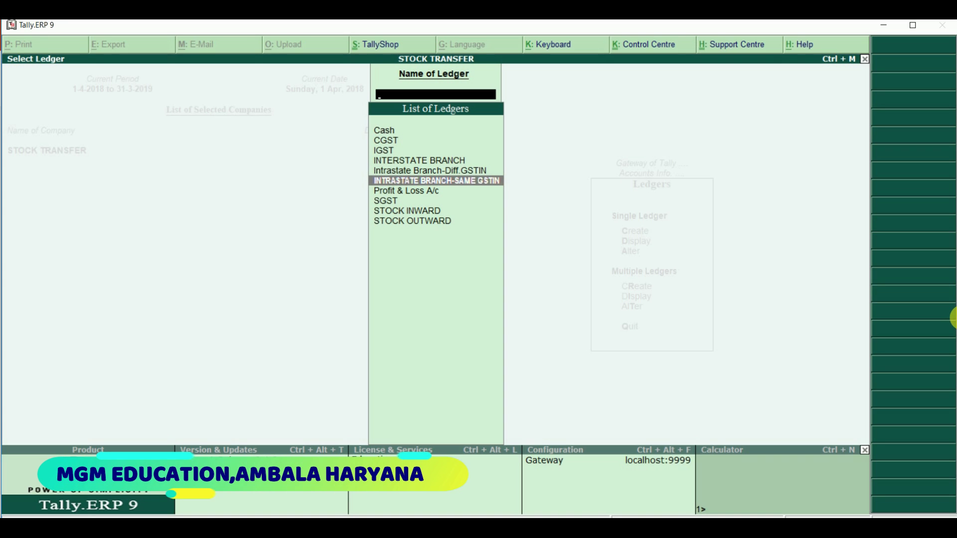
pyautogui.press('Up')
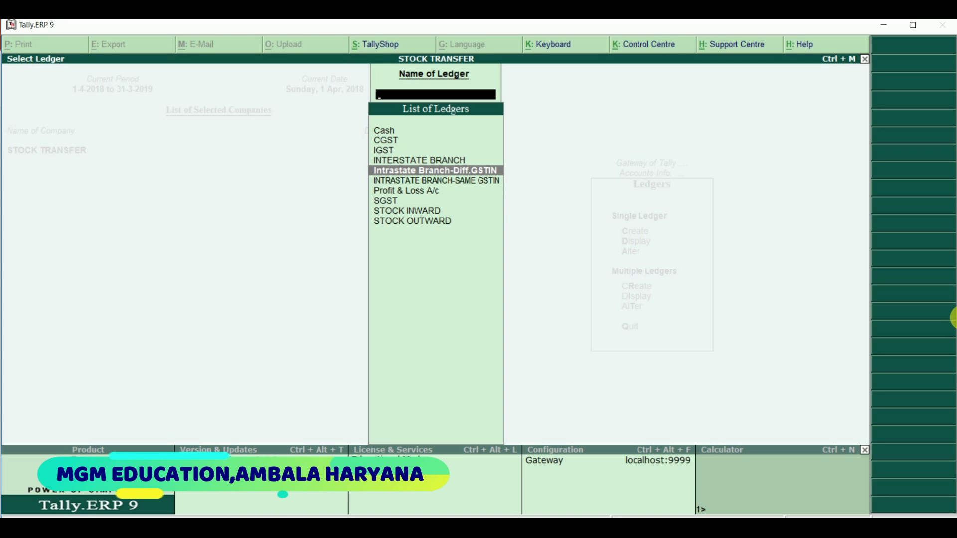
pyautogui.press('Return')
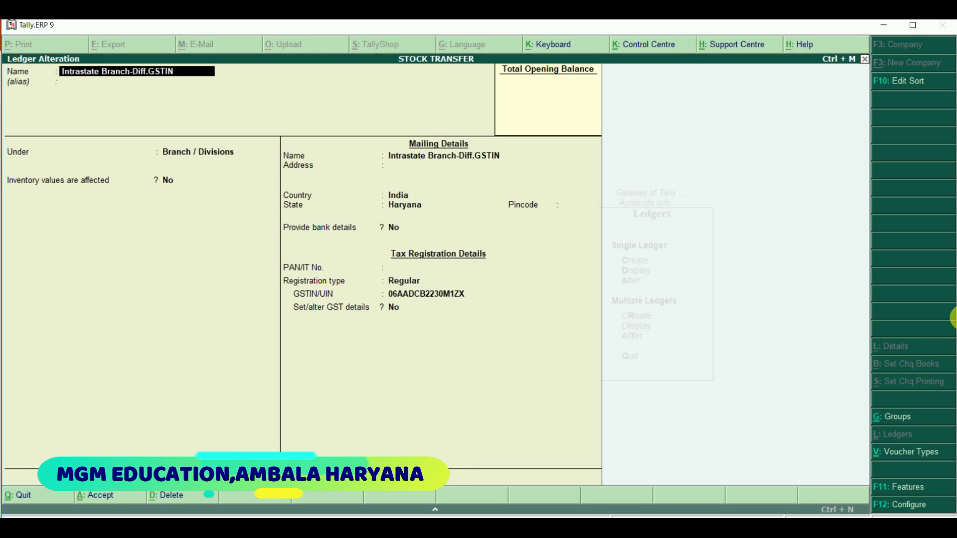
# Step through Intrastate Branch-Diff.GSTIN's group, Haryana state, Regular registration and GSTIN, then exit to Gateway
pyautogui.press('Return')
pyautogui.press('Return')
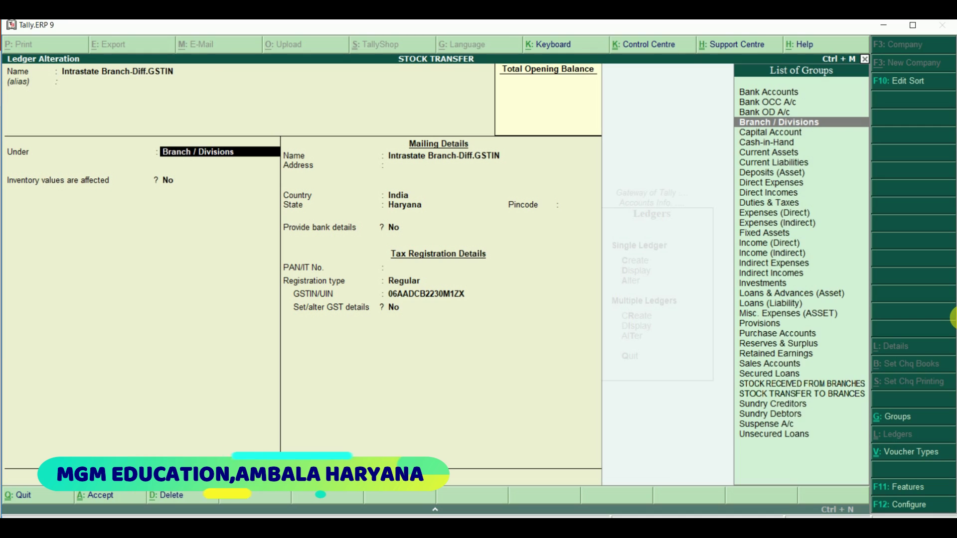
pyautogui.press('Return')
pyautogui.press('Return')
pyautogui.press('Return')
pyautogui.press('Return')
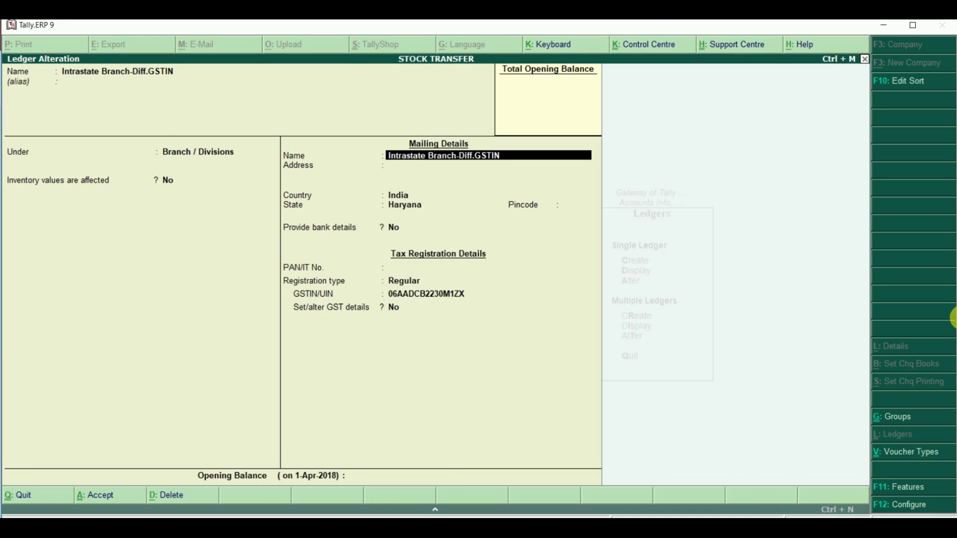
pyautogui.press('Return')
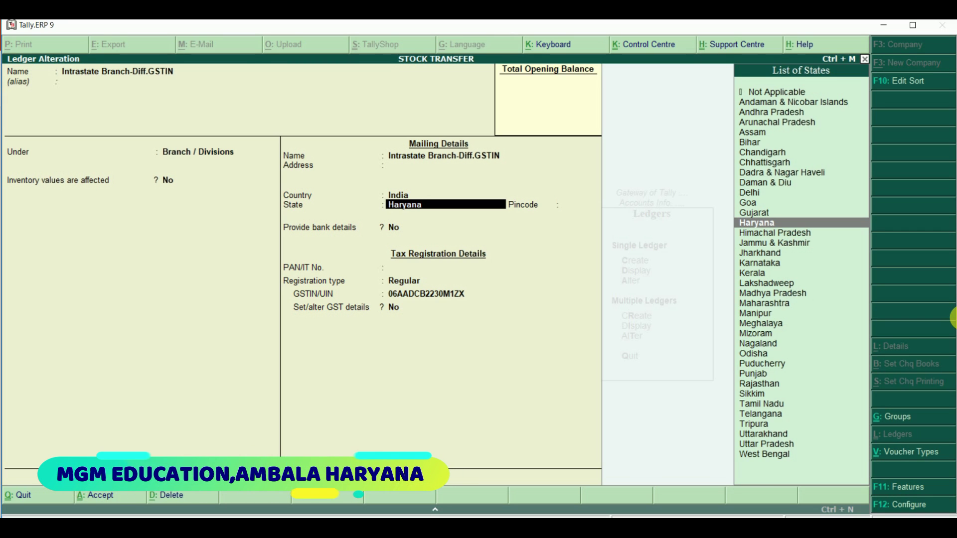
pyautogui.press('Return')
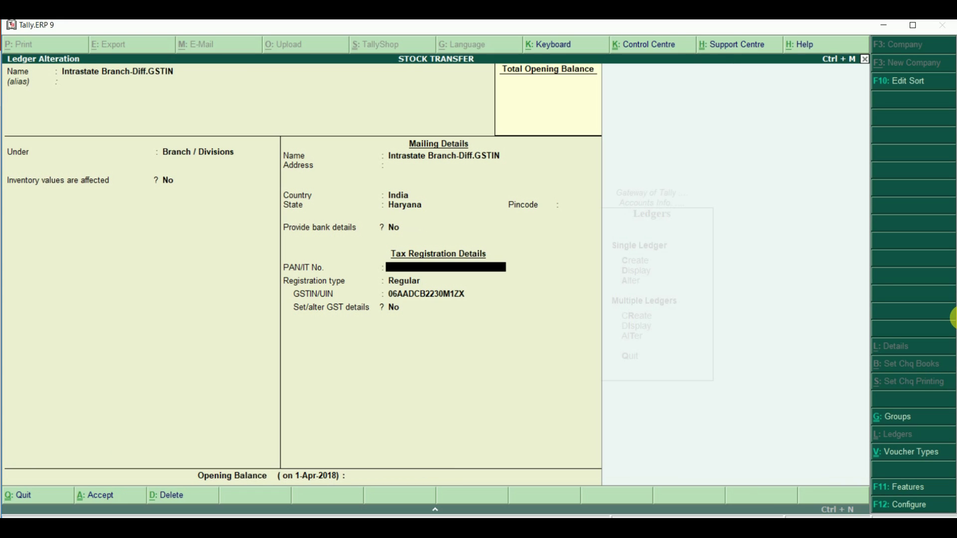
pyautogui.press('Return')
pyautogui.press('Return')
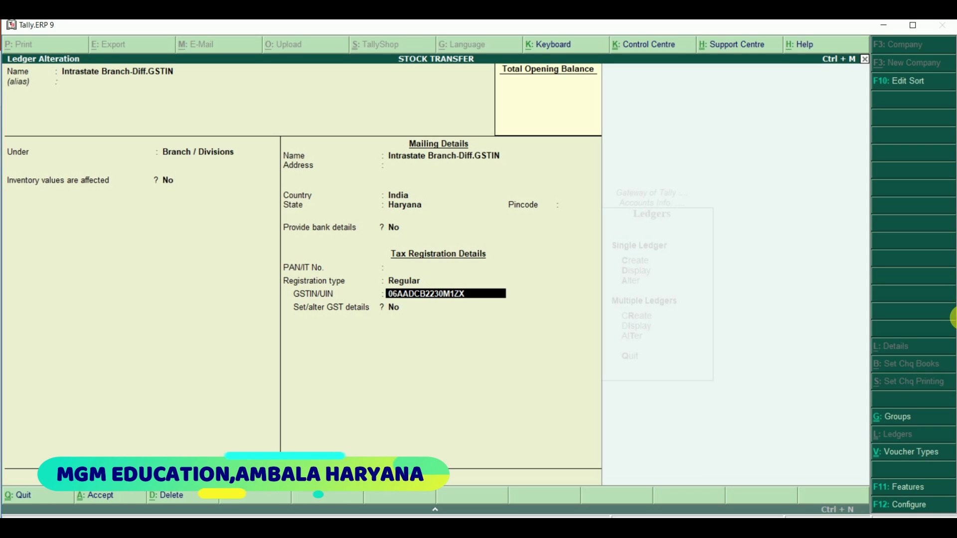
pyautogui.press('Return')
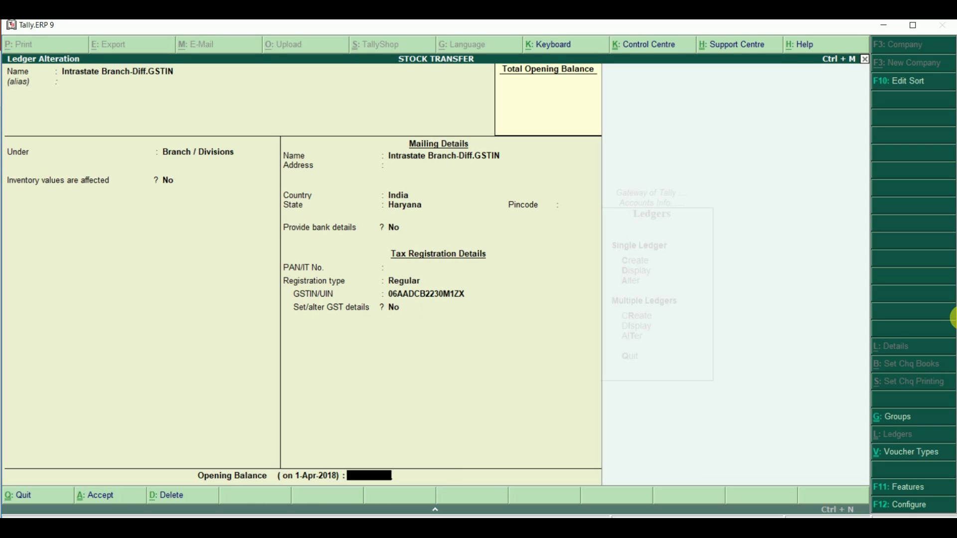
pyautogui.press('Return')
pyautogui.press('Return')
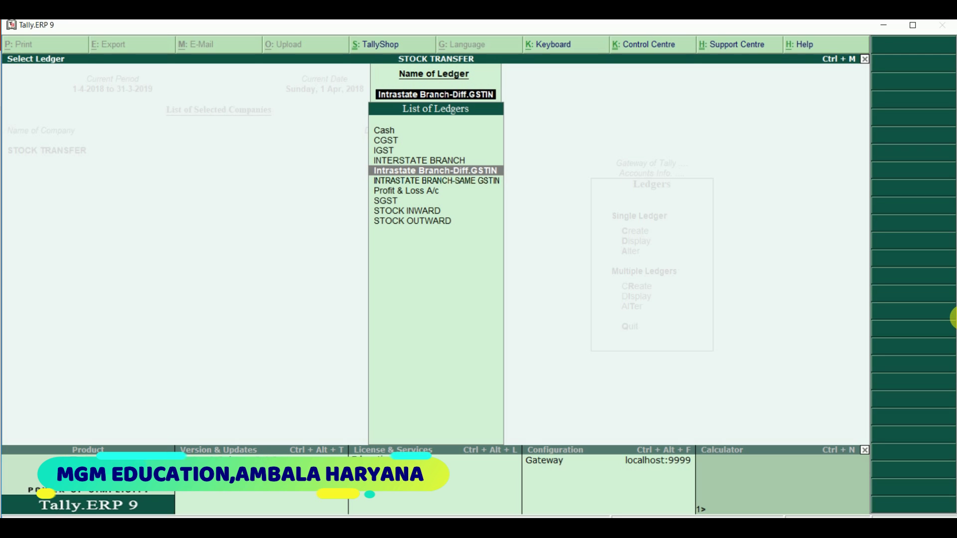
pyautogui.press('Escape')
pyautogui.press('Escape')
pyautogui.press('Escape')
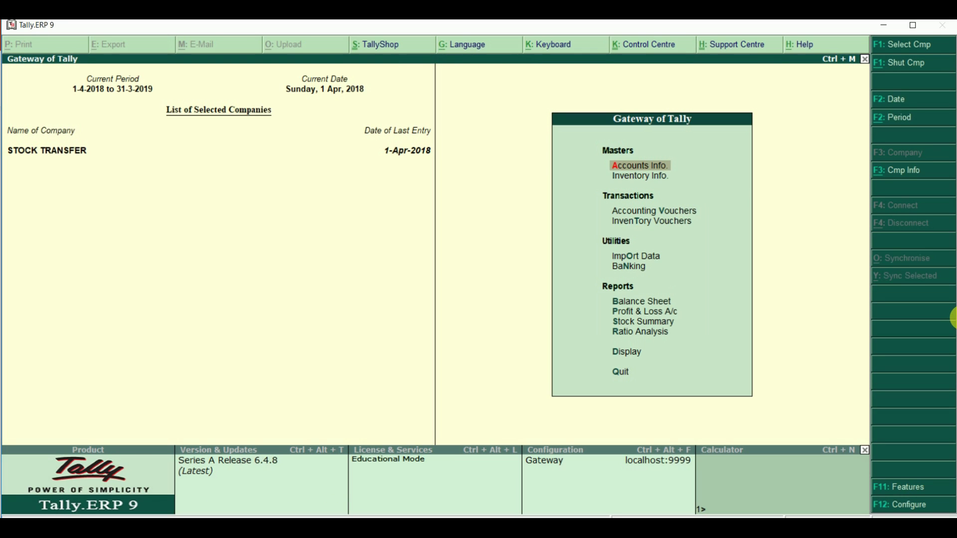
# Start Purchase voucher 2 from Intrastate Branch-Diff.GSTIN with STOCK INWARD as the purchase ledger
pyautogui.press('Return')
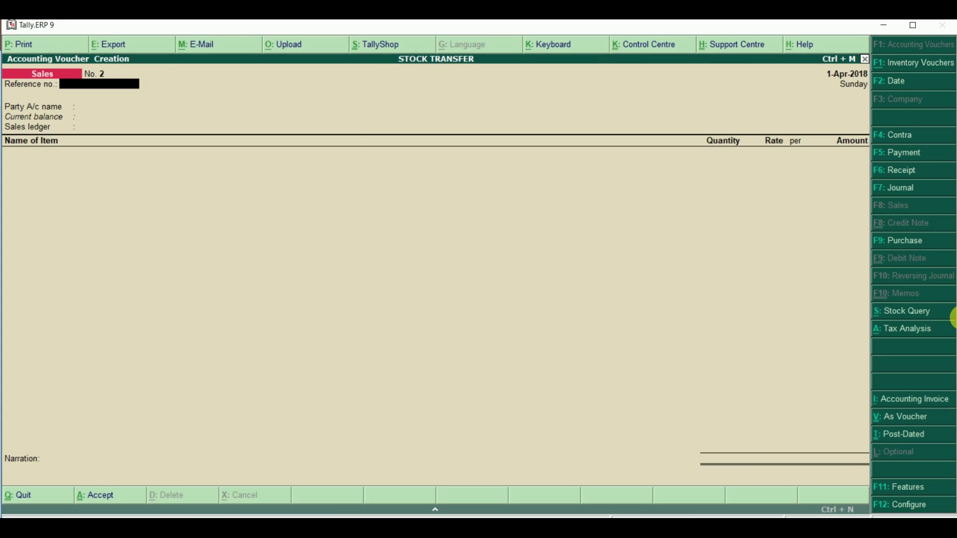
pyautogui.press('F9')
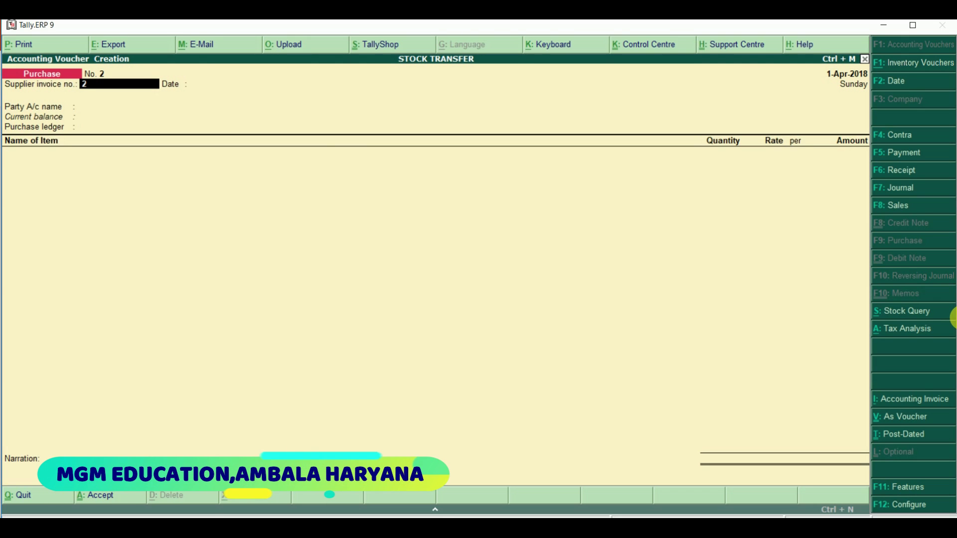
pyautogui.write('2')
pyautogui.press('Return')
pyautogui.press('Return')
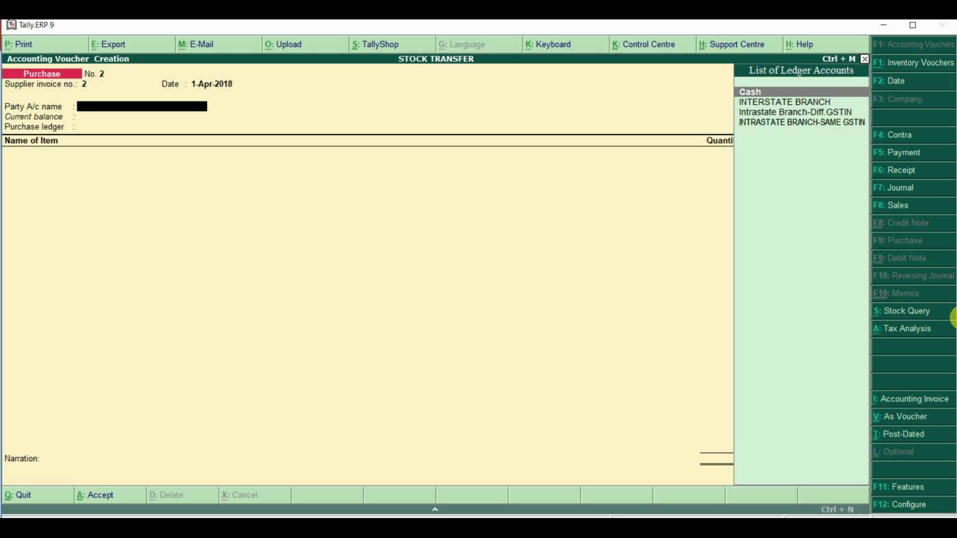
pyautogui.press('Down')
pyautogui.press('Down')
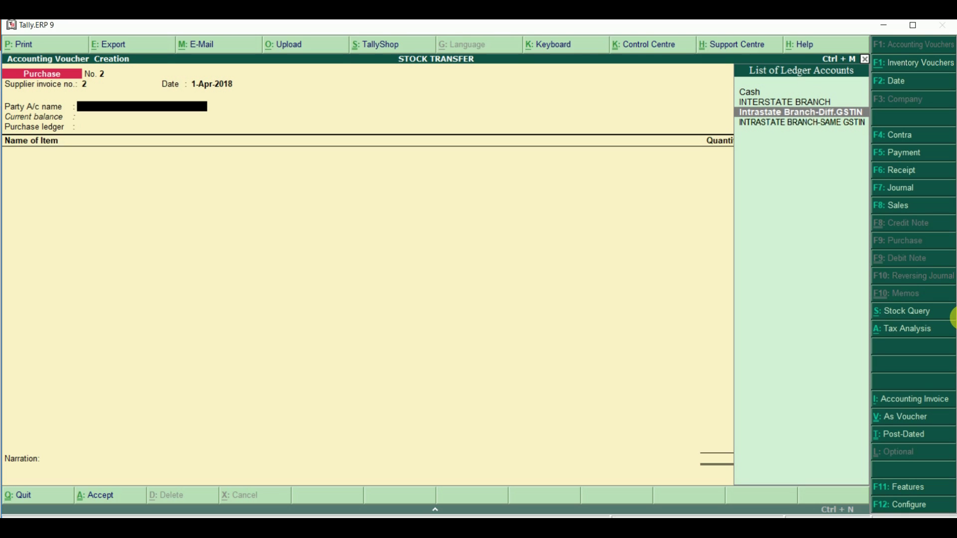
pyautogui.press('Return')
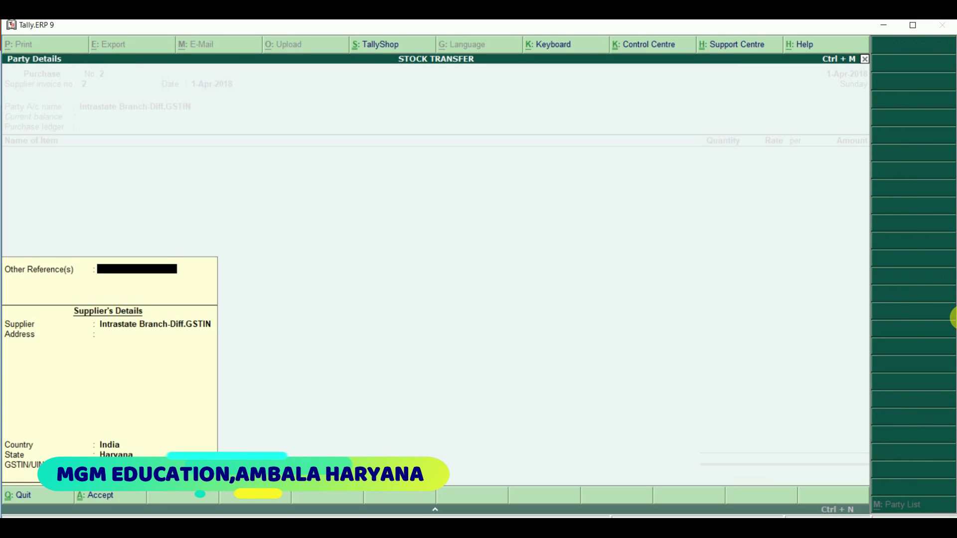
pyautogui.press('Return')
pyautogui.press('Return')
pyautogui.press('Return')
pyautogui.press('Return')
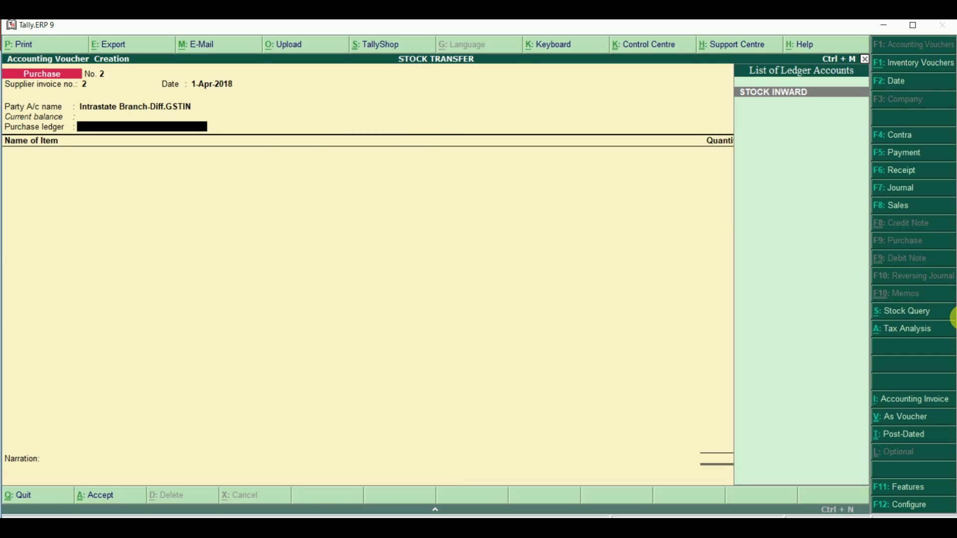
pyautogui.press('Return')
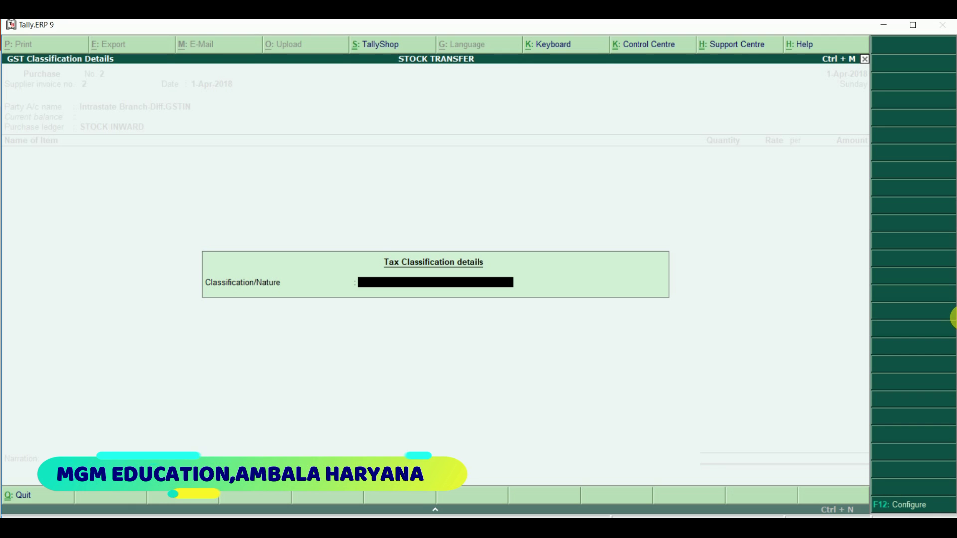
pyautogui.press('Return')
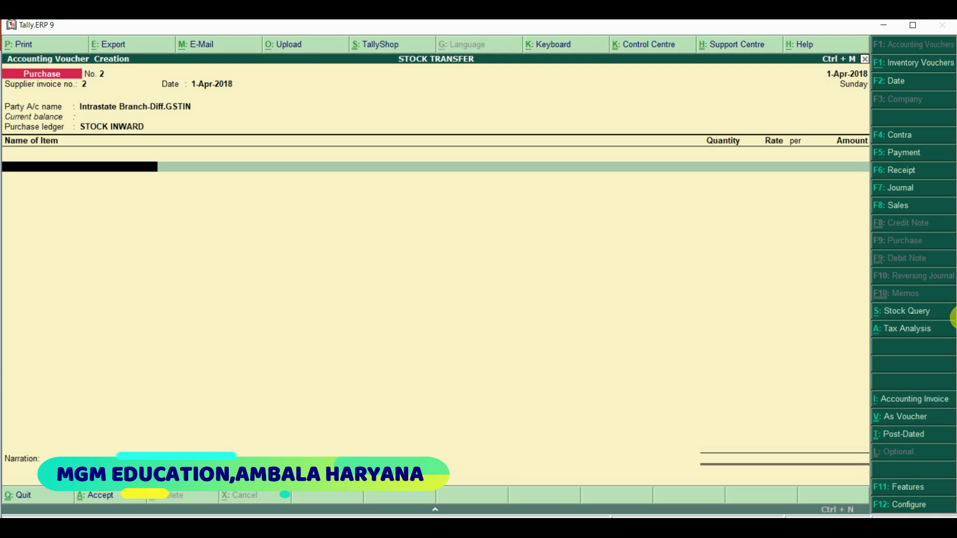
# Add 20 LAPTOPS at 12,000 with CGST and SGST 21,600 each; view detailed tax analysis
pyautogui.write('L')
pyautogui.press('Return')
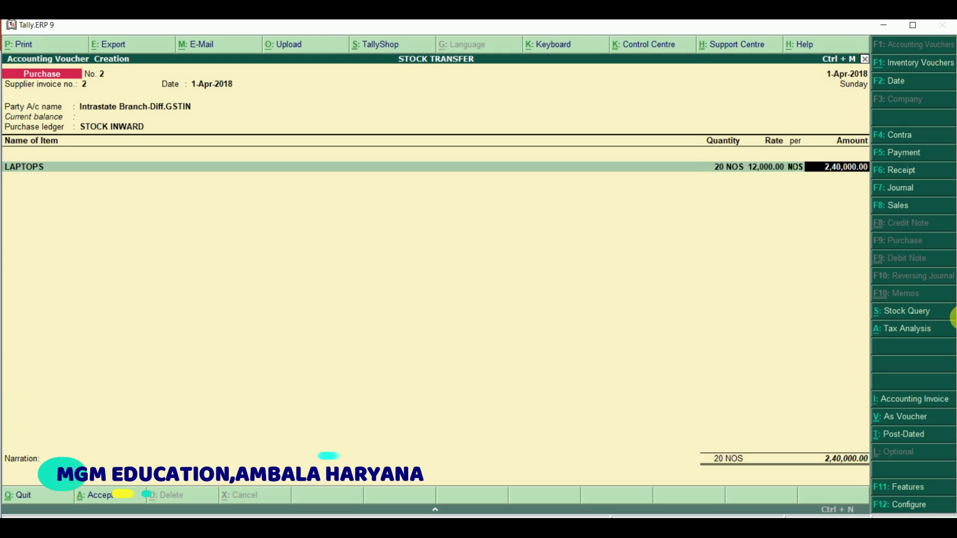
pyautogui.press('Return')
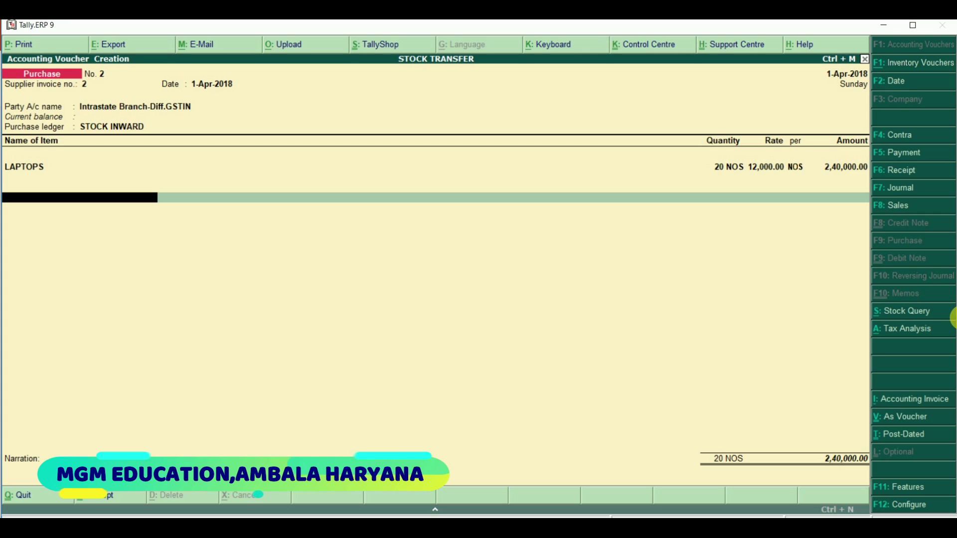
pyautogui.write('Cg')
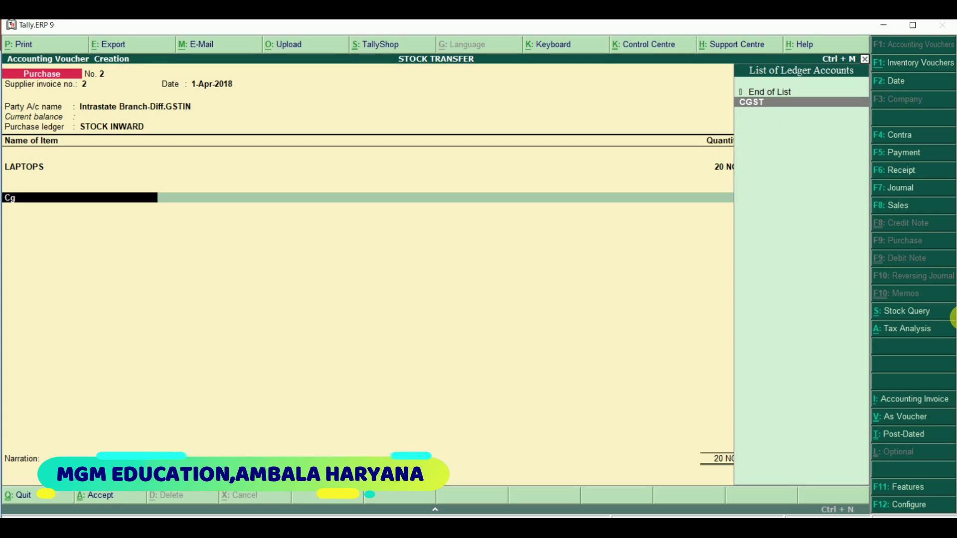
pyautogui.press('Return')
pyautogui.press('Return')
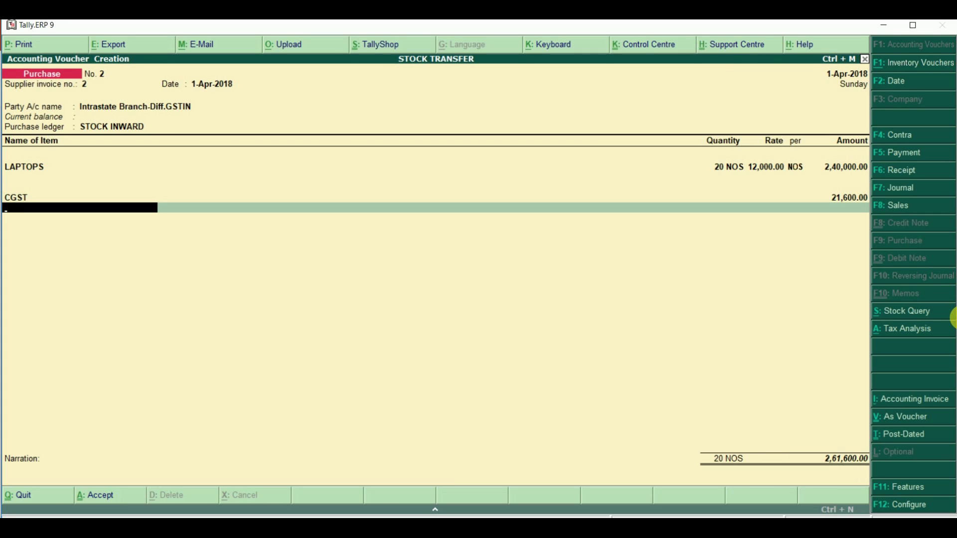
pyautogui.write('Sg')
pyautogui.press('Return')
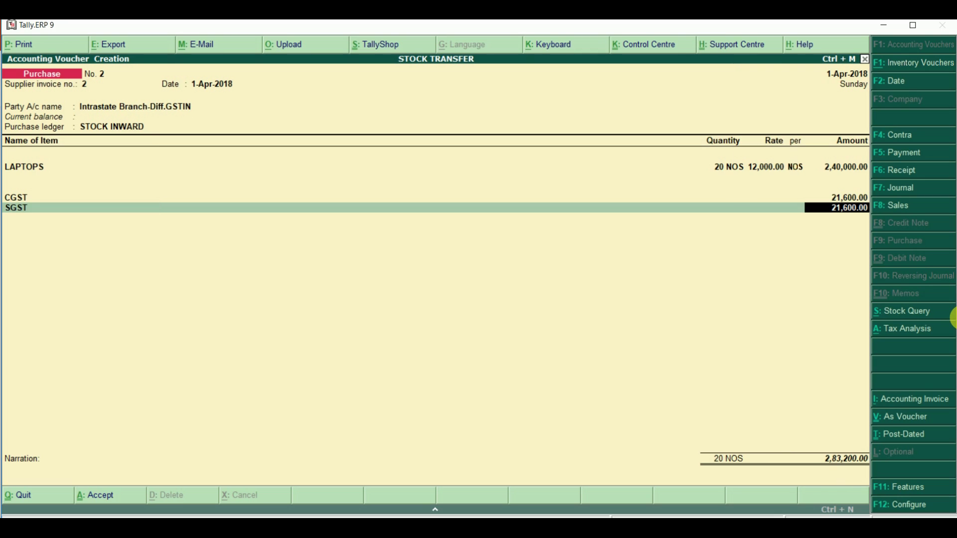
pyautogui.hotkey('alt', 'a')
pyautogui.hotkey('alt', 'F1')
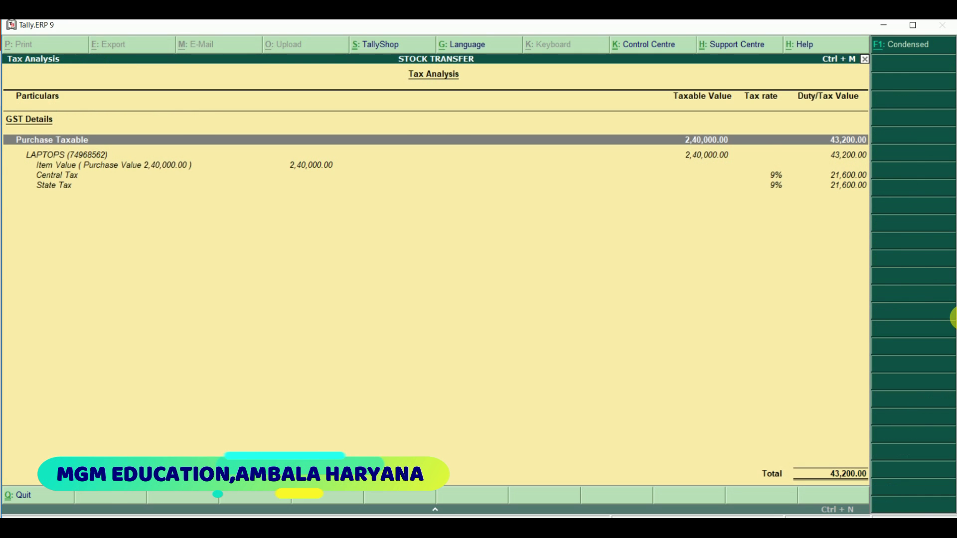
# Leave Tax Analysis and accept the SGST and Narration on the 2,83,200 purchase voucher No. 2
pyautogui.press('Escape')
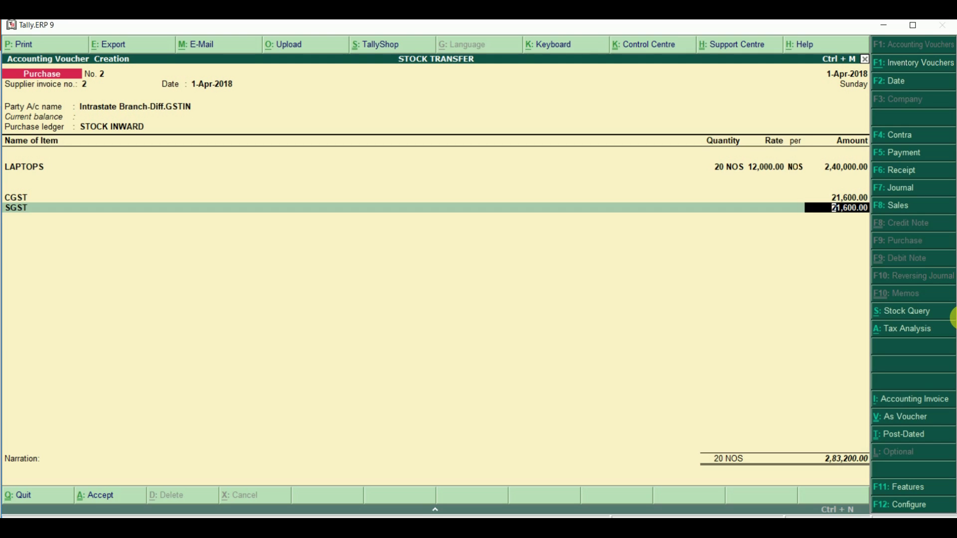
pyautogui.press('Return')
pyautogui.press('Return')
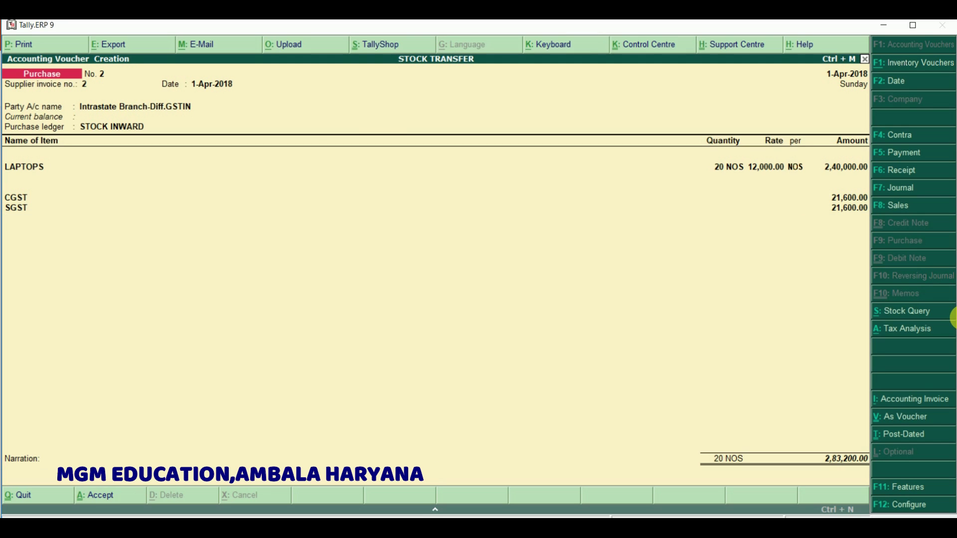
pyautogui.press('Return')
pyautogui.press('Return')
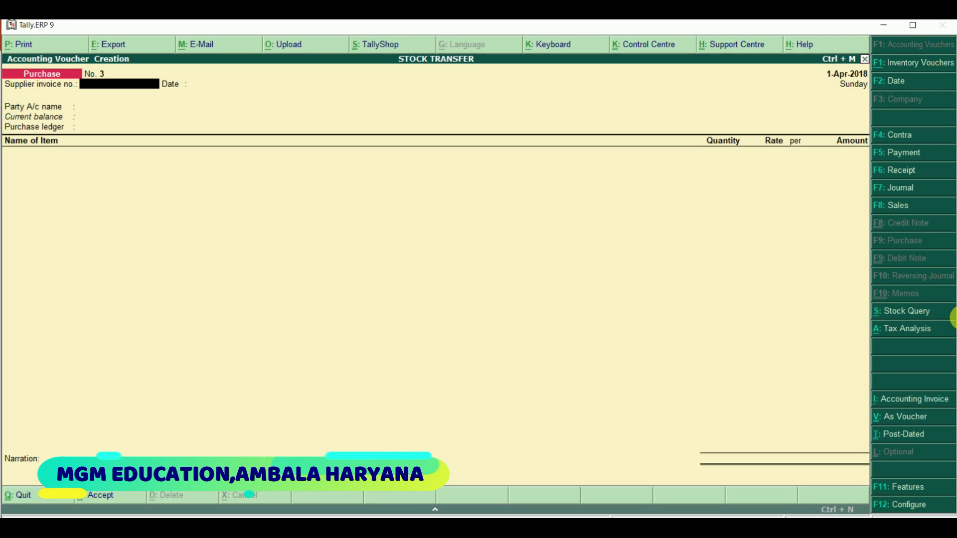
# Start sales voucher No. 2 to Intrastate Branch-Diff.GSTIN with STOCK OUTWARD as the sales ledger
pyautogui.press('F8')
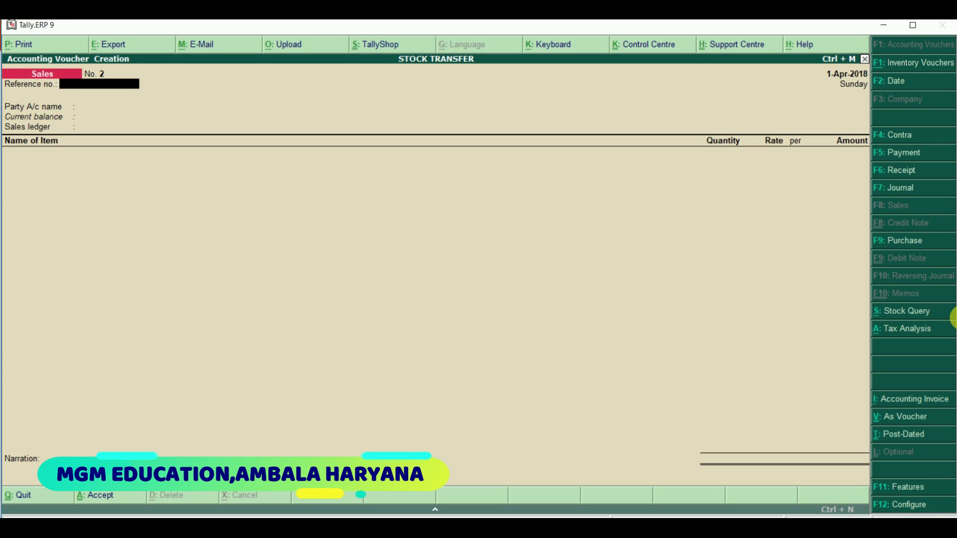
pyautogui.write('2')
pyautogui.press('Return')
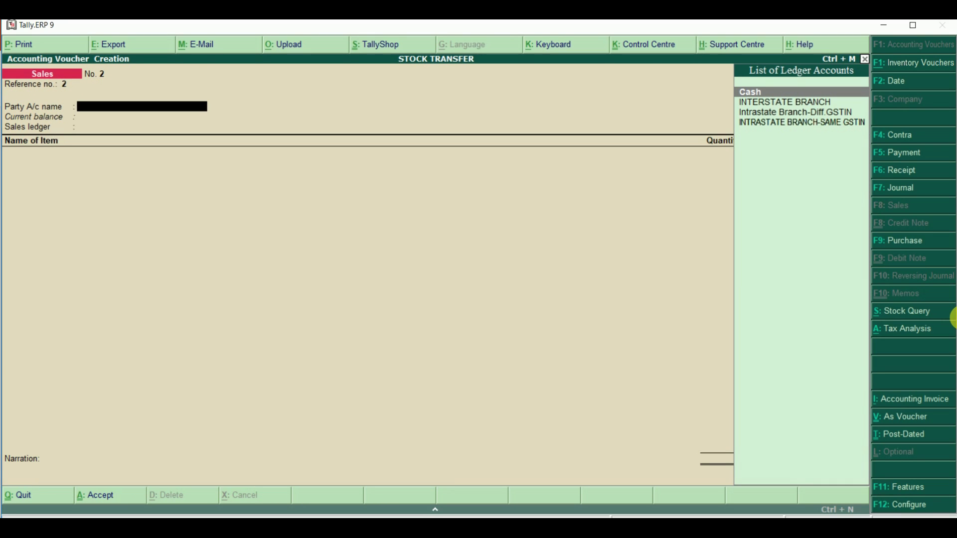
pyautogui.press('Down')
pyautogui.press('Down')
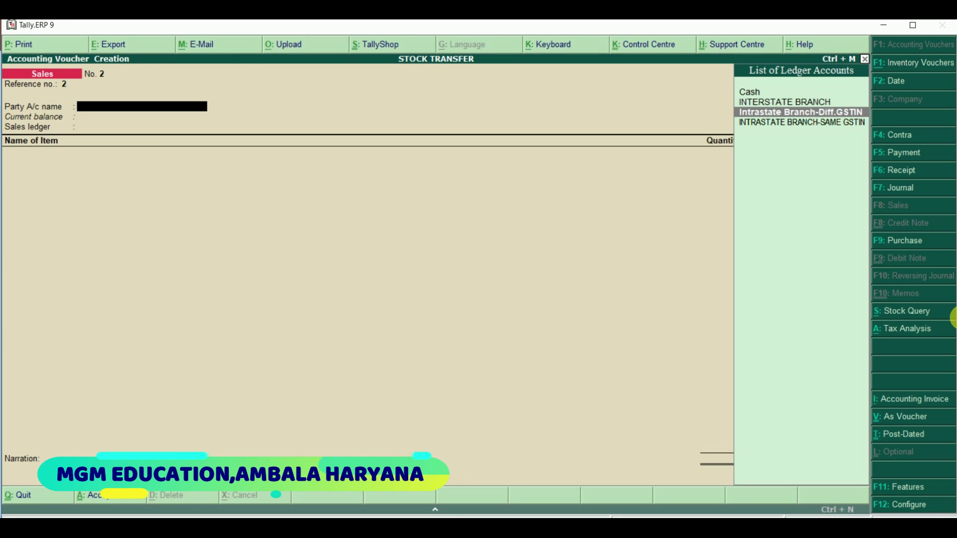
pyautogui.press('Return')
pyautogui.press('Return')
pyautogui.press('Return')
pyautogui.press('Return')
pyautogui.press('Return')
pyautogui.press('Return')
pyautogui.press('Return')
pyautogui.press('Return')
pyautogui.press('Return')
pyautogui.press('Return')
pyautogui.press('Return')
pyautogui.press('Return')
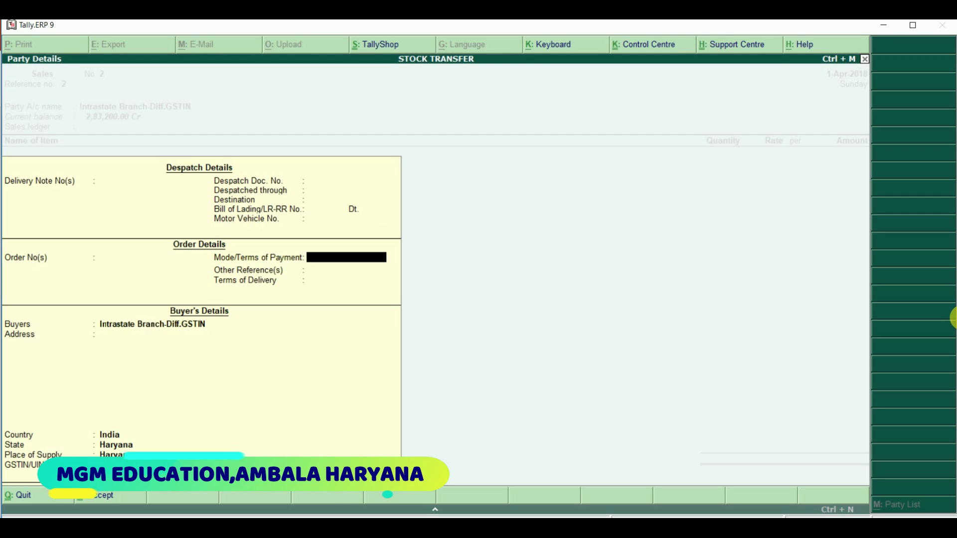
pyautogui.press('Return')
pyautogui.press('Return')
pyautogui.press('Return')
pyautogui.press('Return')
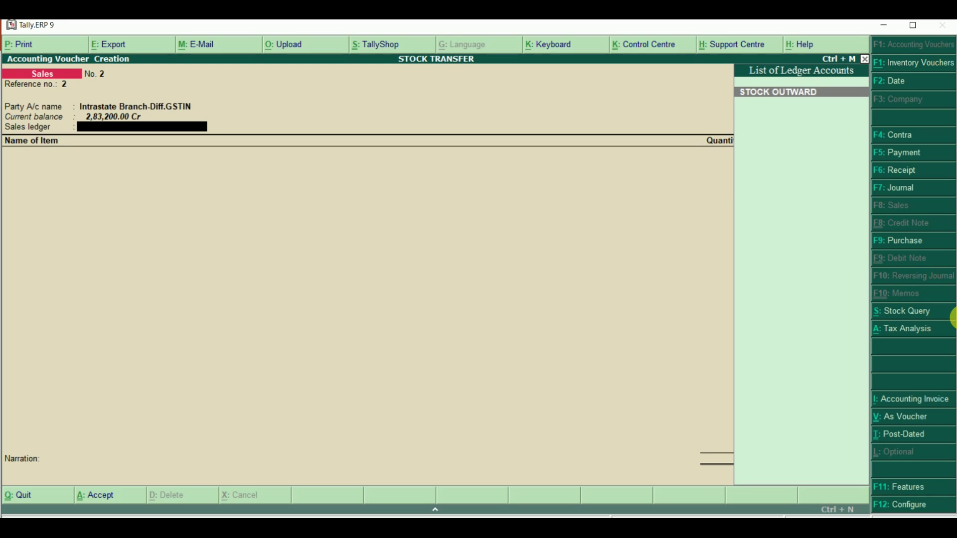
pyautogui.press('Return')
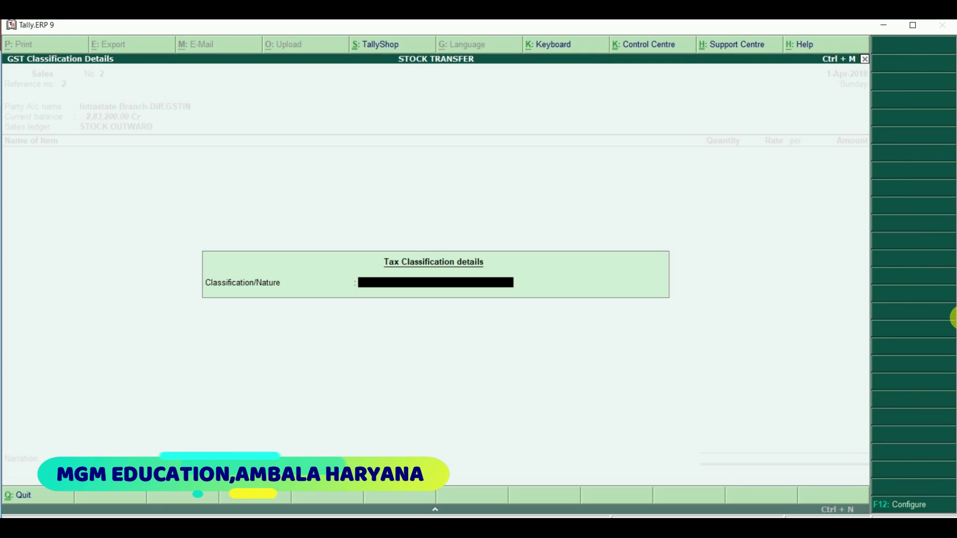
pyautogui.press('Return')
# Add 10 LAPTOPS at 20,000.00 with CGST and SGST lines of 18,000 each
pyautogui.write('L')
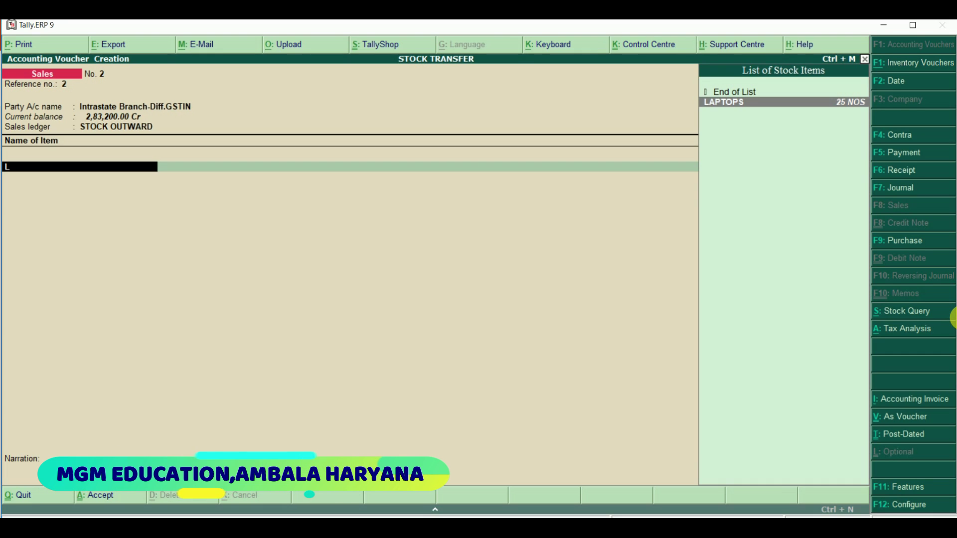
pyautogui.press('Return')
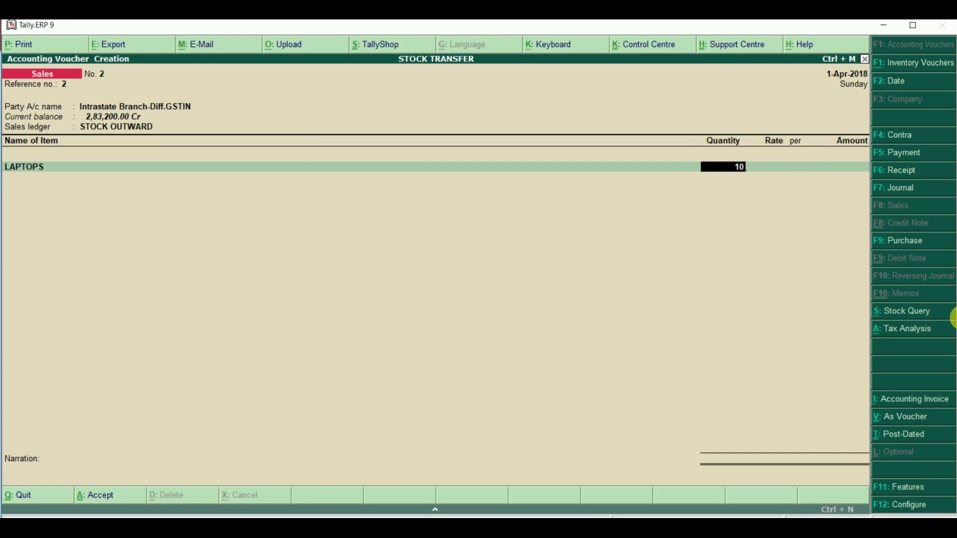
pyautogui.press('Return')
pyautogui.press('Return')
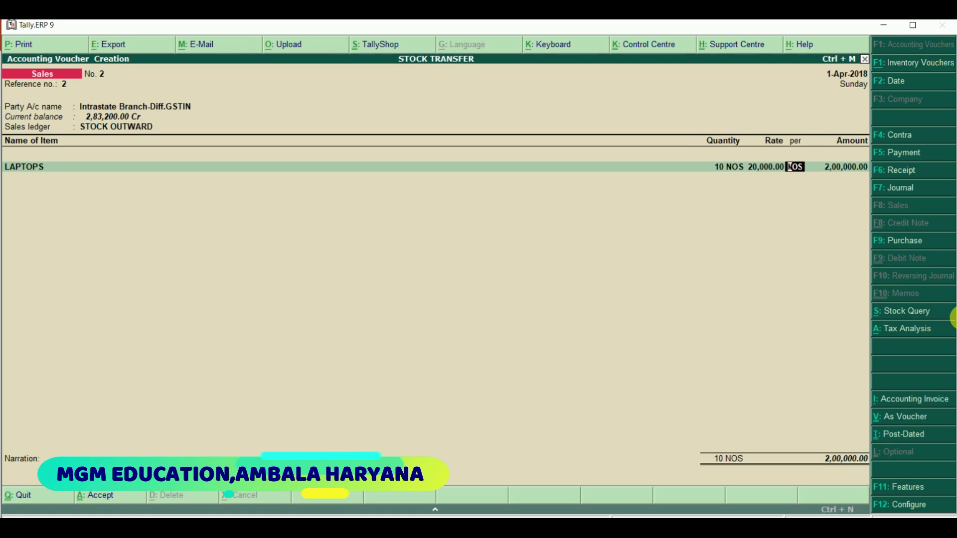
pyautogui.press('Return')
pyautogui.press('Return')
pyautogui.press('Return')
pyautogui.write('Cg')
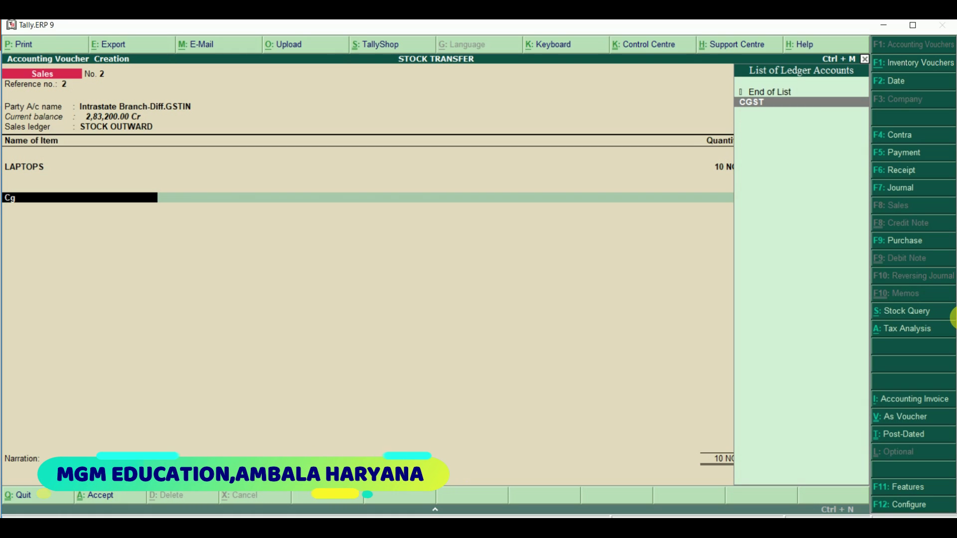
pyautogui.press('Return')
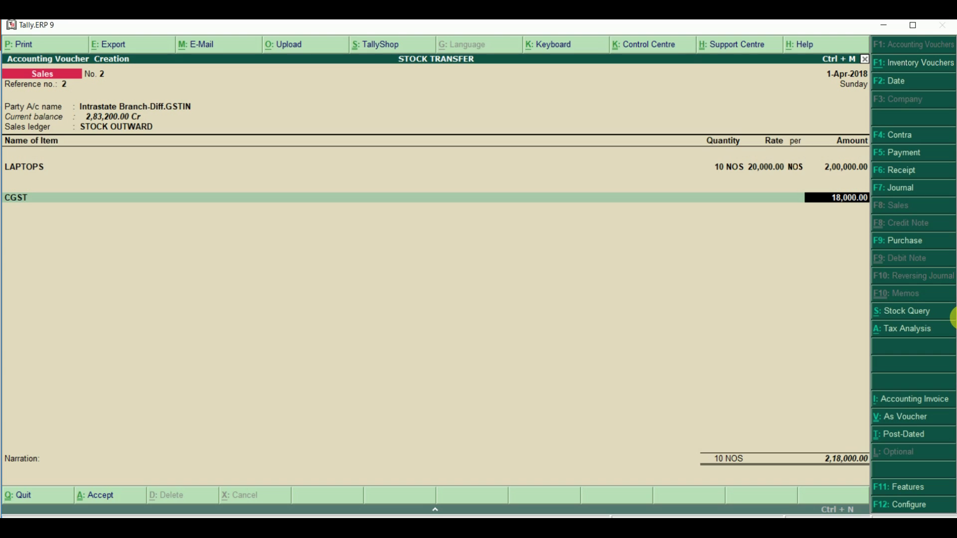
pyautogui.press('Return')
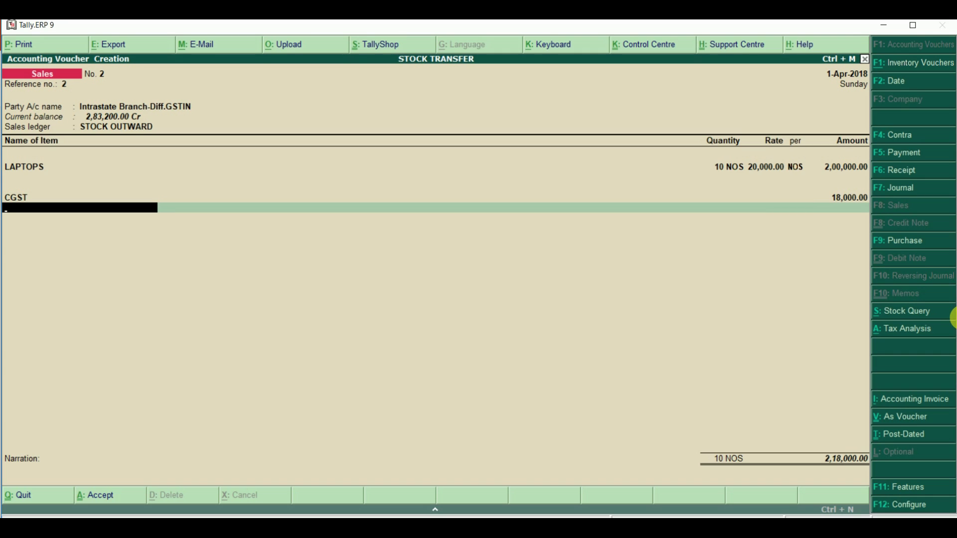
pyautogui.write('SG')
pyautogui.press('Return')
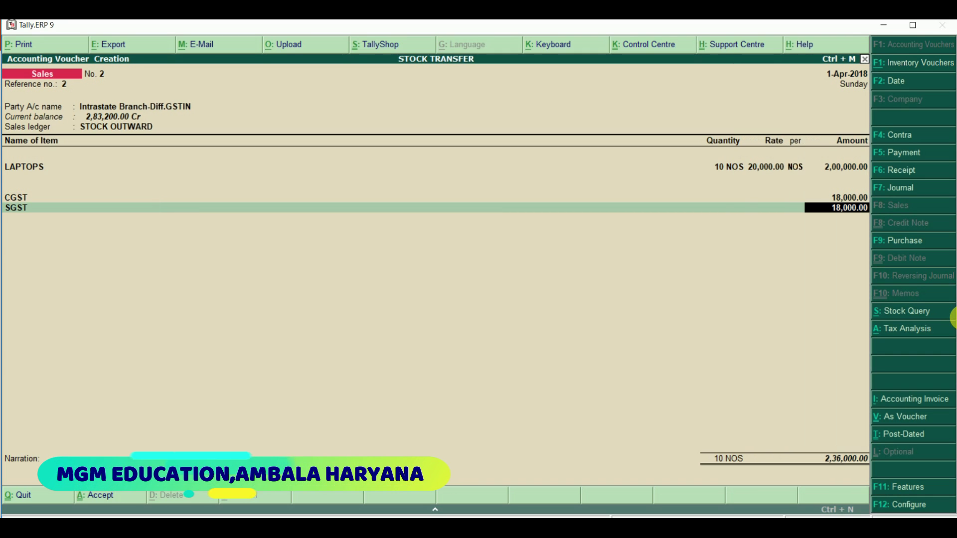
# Check the detailed GST tax analysis, then save the voucher and return to the Gateway
pyautogui.hotkey('alt', 'a')
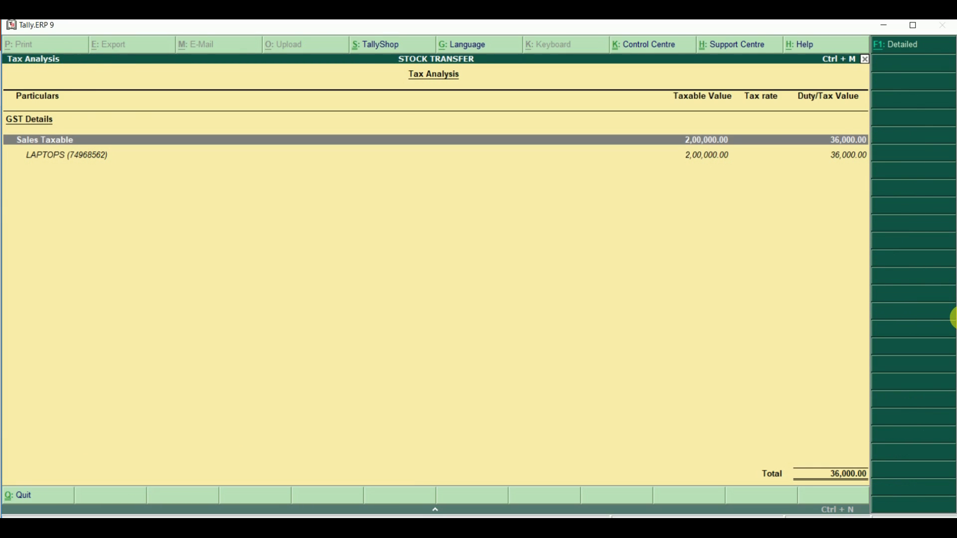
pyautogui.hotkey('alt', 'F1')
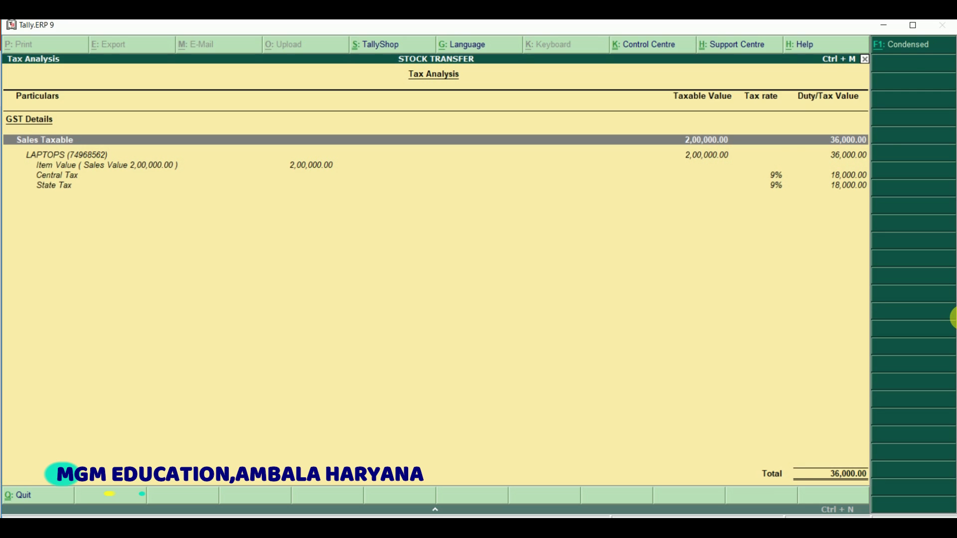
pyautogui.press('Escape')
pyautogui.press('Return')
pyautogui.press('Return')
pyautogui.press('Return')
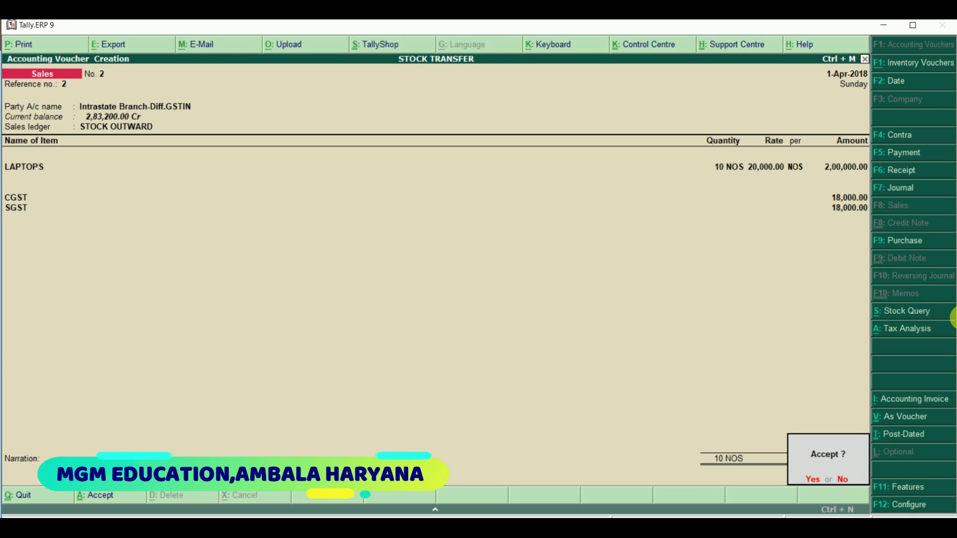
pyautogui.press('Return')
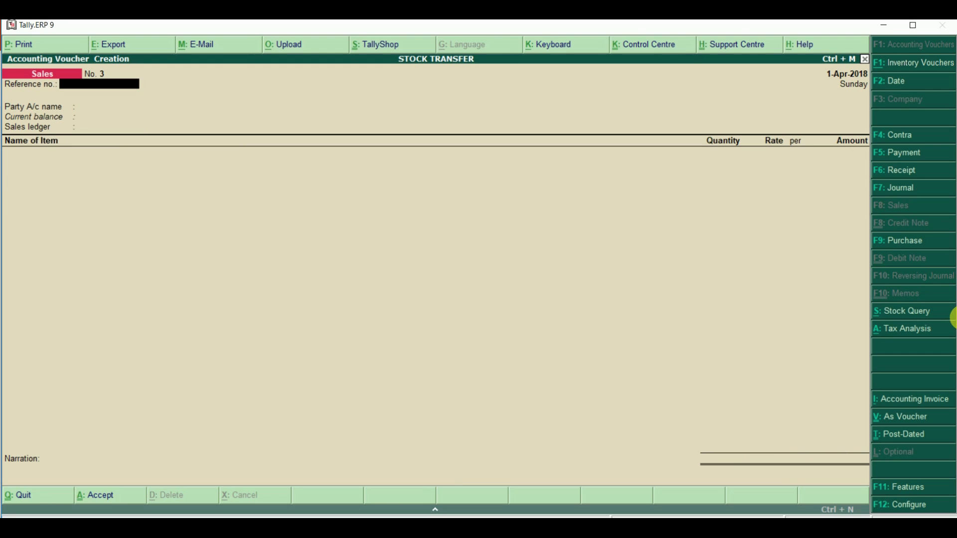
pyautogui.press('Return')
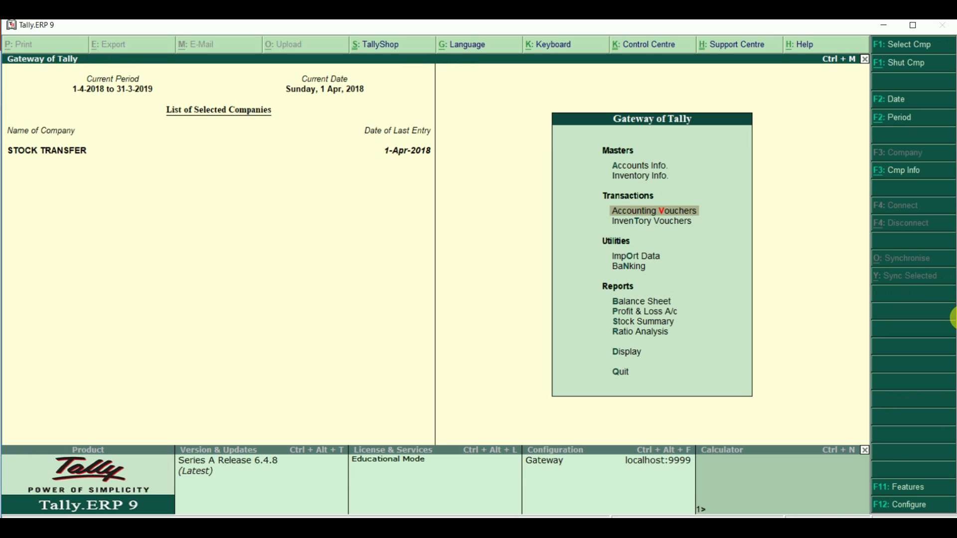
pyautogui.press('Down')
pyautogui.press('Down')
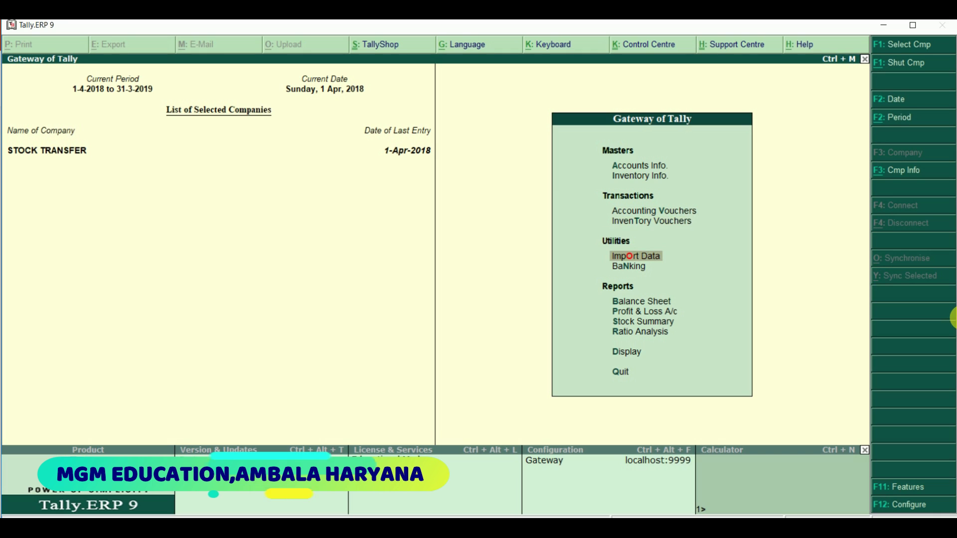
pyautogui.press('Down')
pyautogui.press('Down')
pyautogui.press('Down')
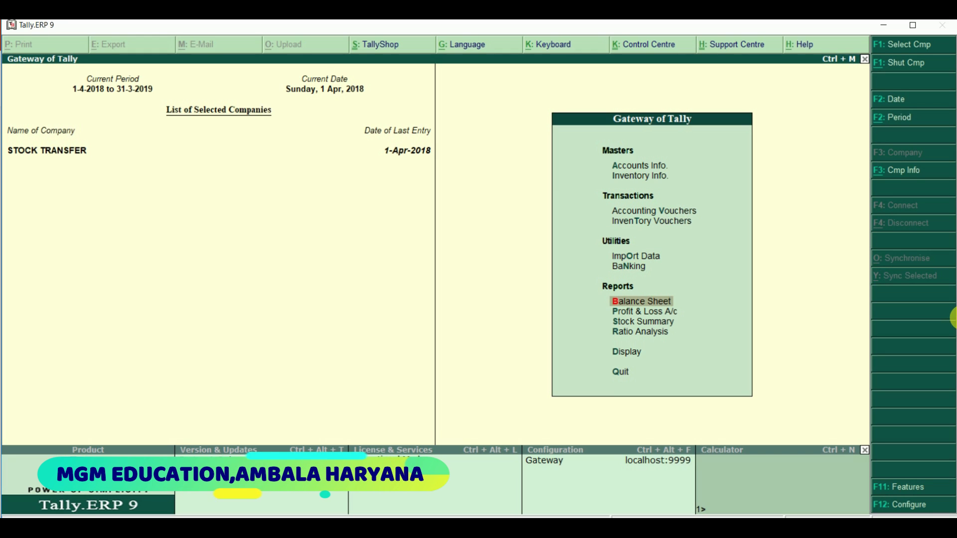
pyautogui.press('Return')
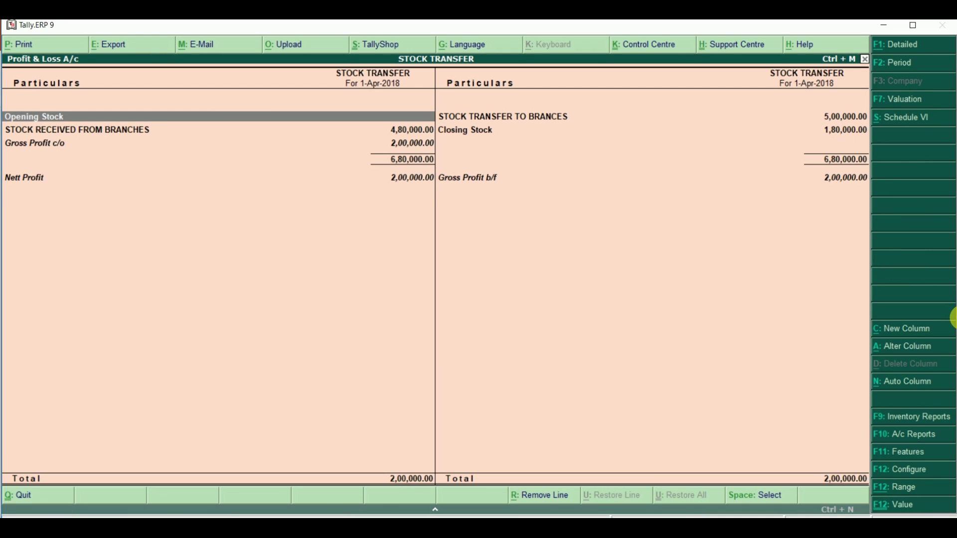
pyautogui.hotkey('alt', 'F1')
pyautogui.press('Down')
pyautogui.press('Down')
pyautogui.press('Down')
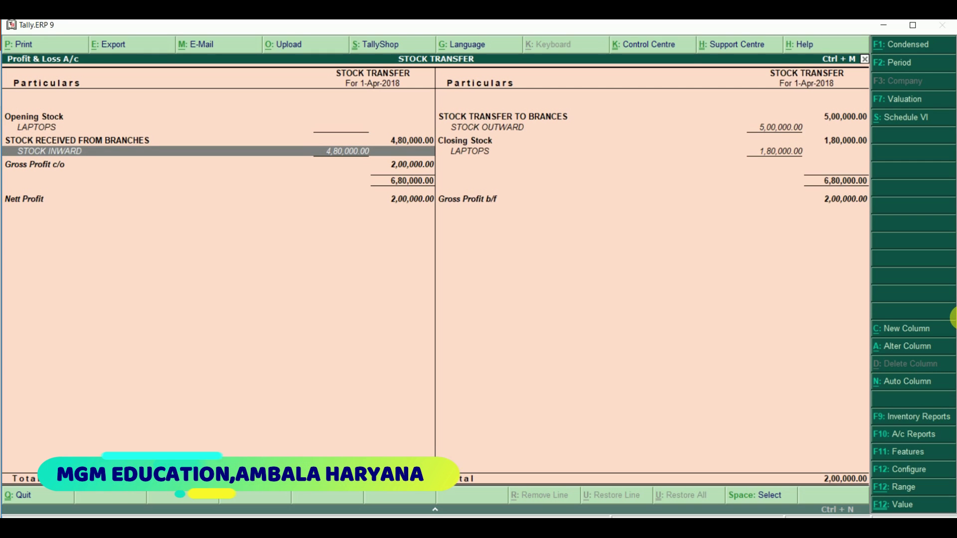
pyautogui.press('Up')
pyautogui.press('Right')
pyautogui.press('Down')
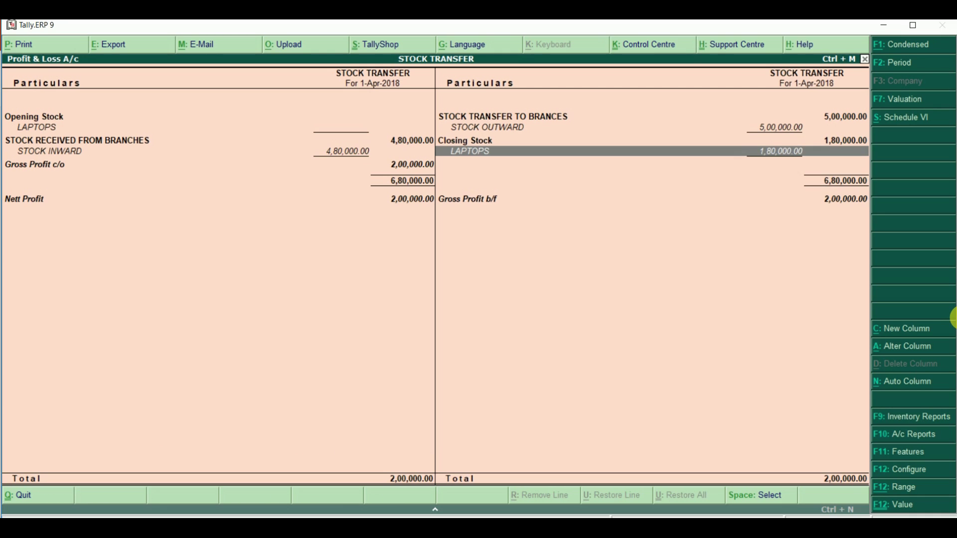
pyautogui.press('Up')
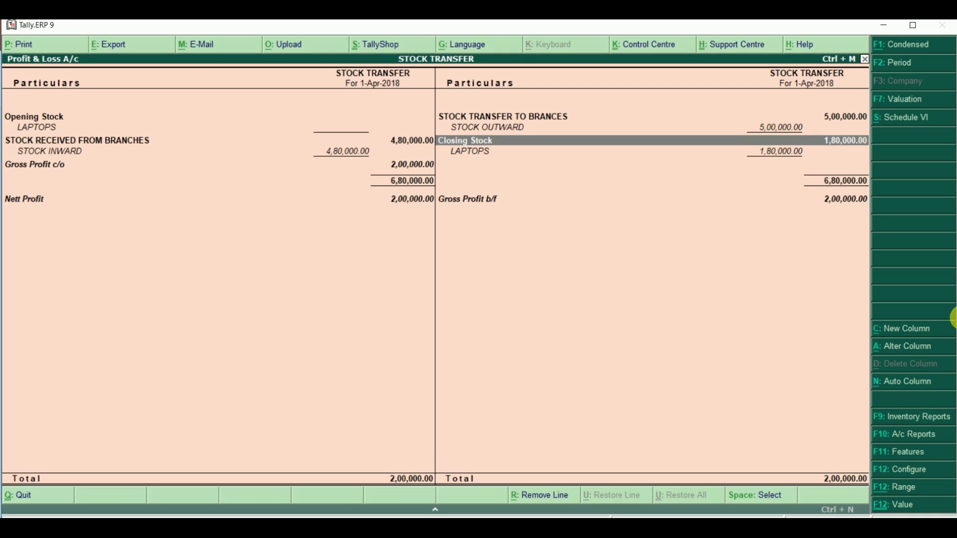
pyautogui.press('Down')
pyautogui.press('Left')
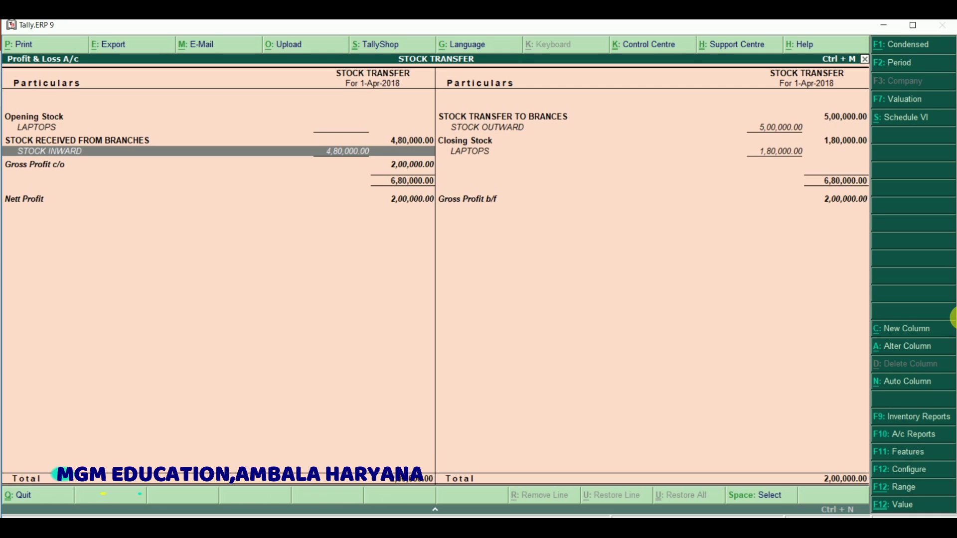
pyautogui.press('Return')
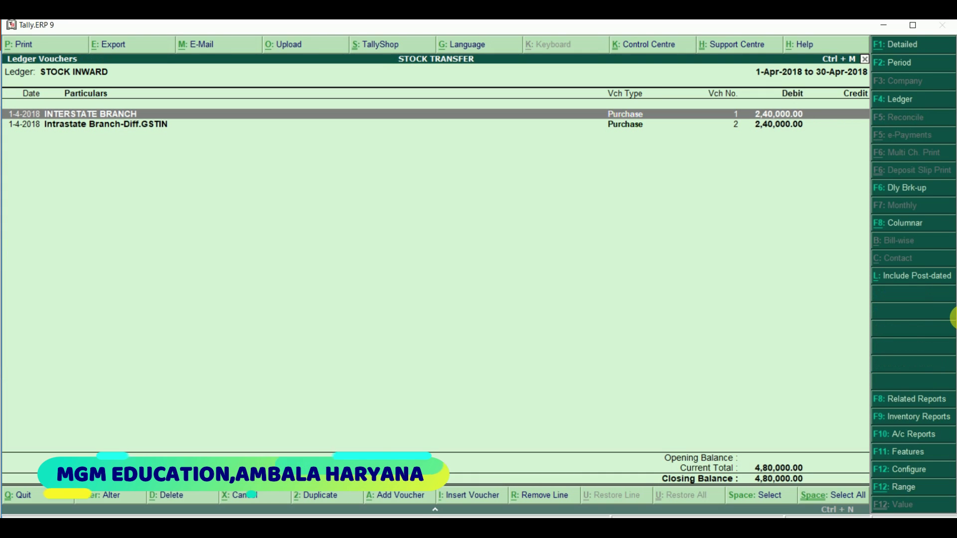
pyautogui.press('Return')
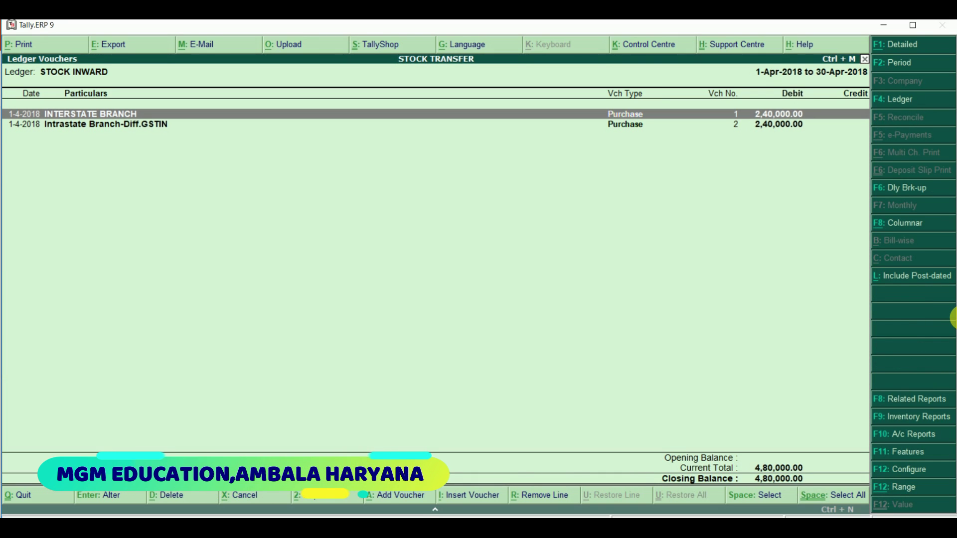
pyautogui.press('Escape')
pyautogui.press('Escape')
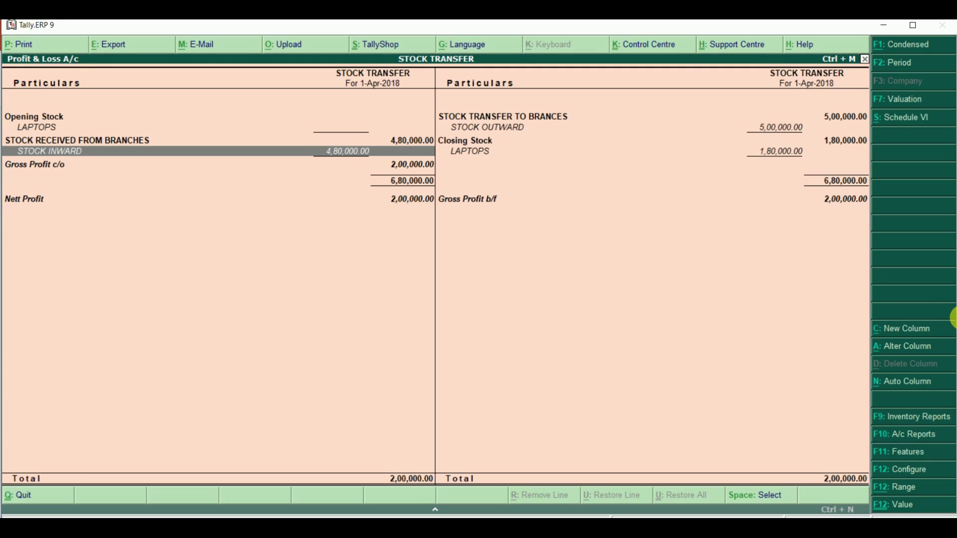
pyautogui.press('Right')
pyautogui.press('Up')
pyautogui.press('Up')
pyautogui.press('Return')
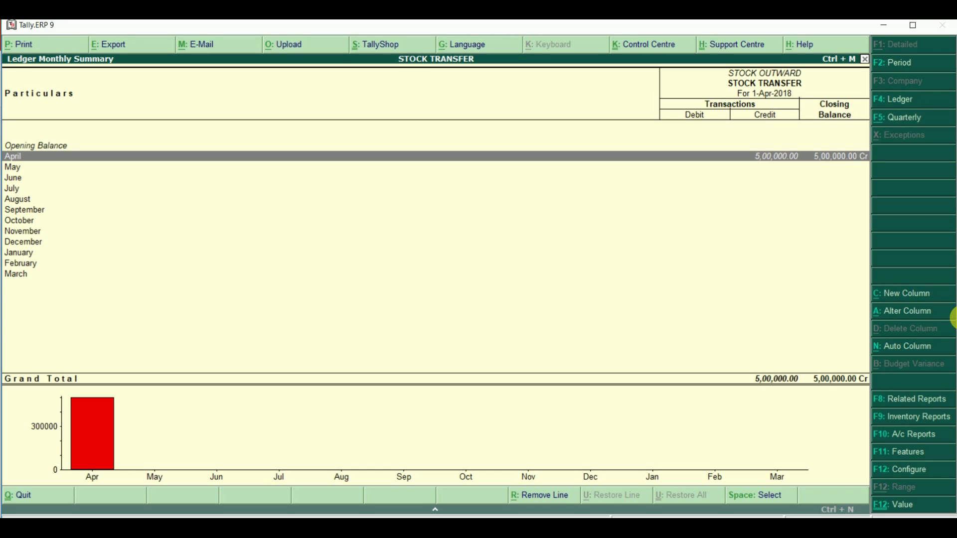
pyautogui.press('Return')
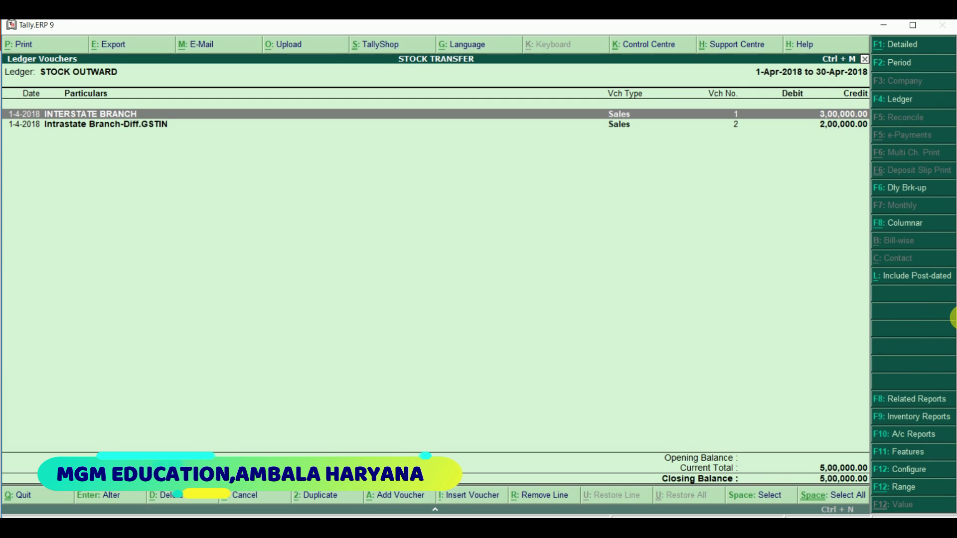
pyautogui.press('Escape')
pyautogui.press('Escape')
pyautogui.press('Escape')
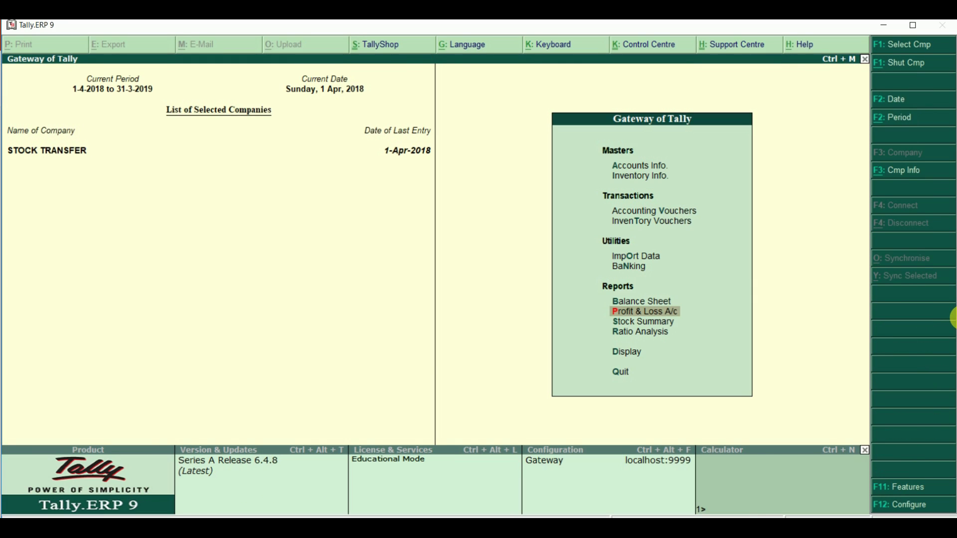
pyautogui.hotkey('alt', 'Tab')
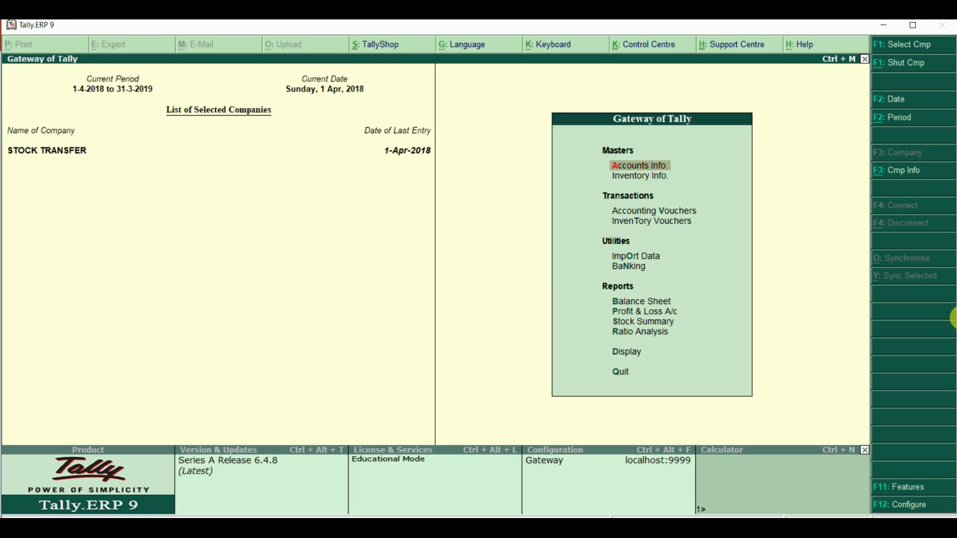
pyautogui.press('Return')
# Open the INTRASTATE BRANCH-SAME GSTIN ledger for alteration
pyautogui.press('Down')
pyautogui.press('Return')
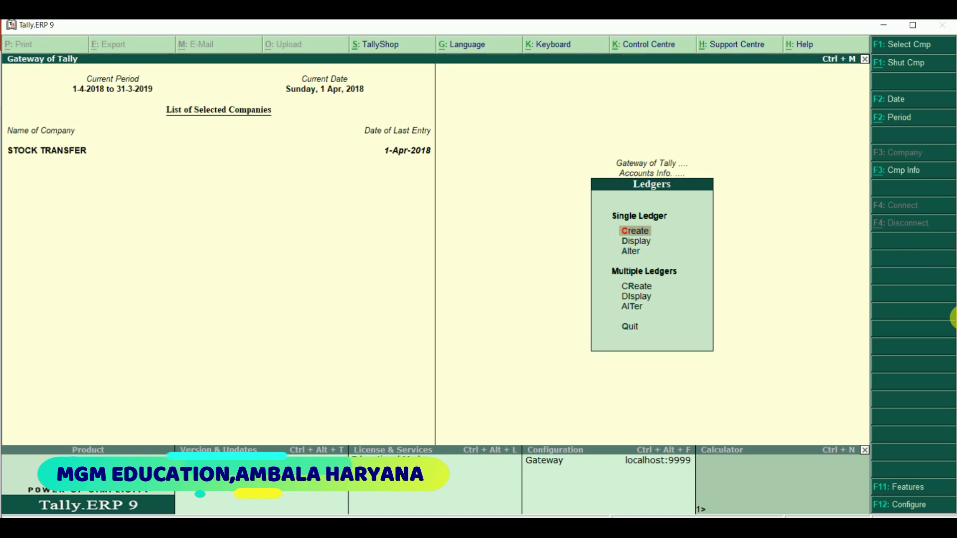
pyautogui.press('Down')
pyautogui.press('Down')
pyautogui.press('Return')
pyautogui.press('Down')
pyautogui.press('Down')
pyautogui.press('Down')
pyautogui.press('Down')
pyautogui.press('Down')
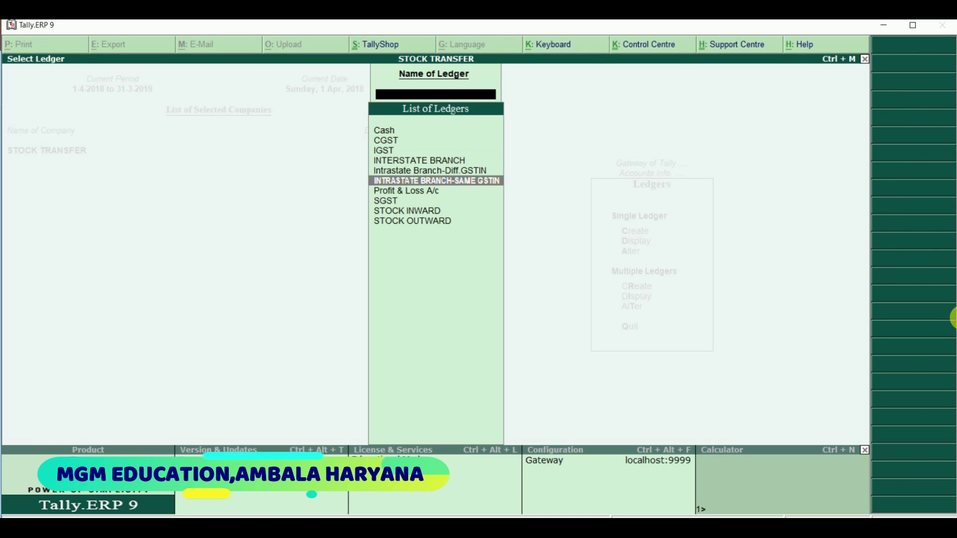
pyautogui.press('Return')
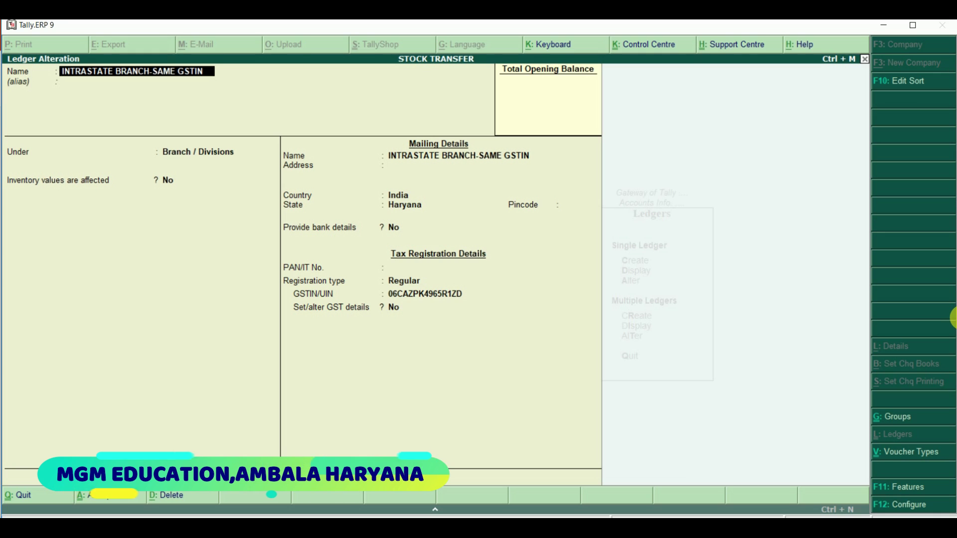
# Review its Branch / Divisions group and Haryana Regular GSTIN details, then save the ledger
pyautogui.press('Return')
pyautogui.press('Return')
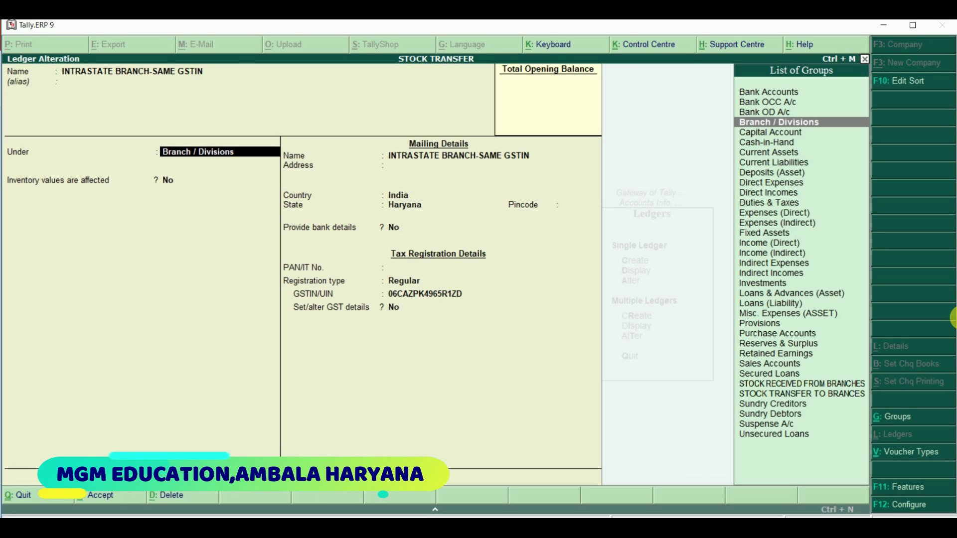
pyautogui.press('Return')
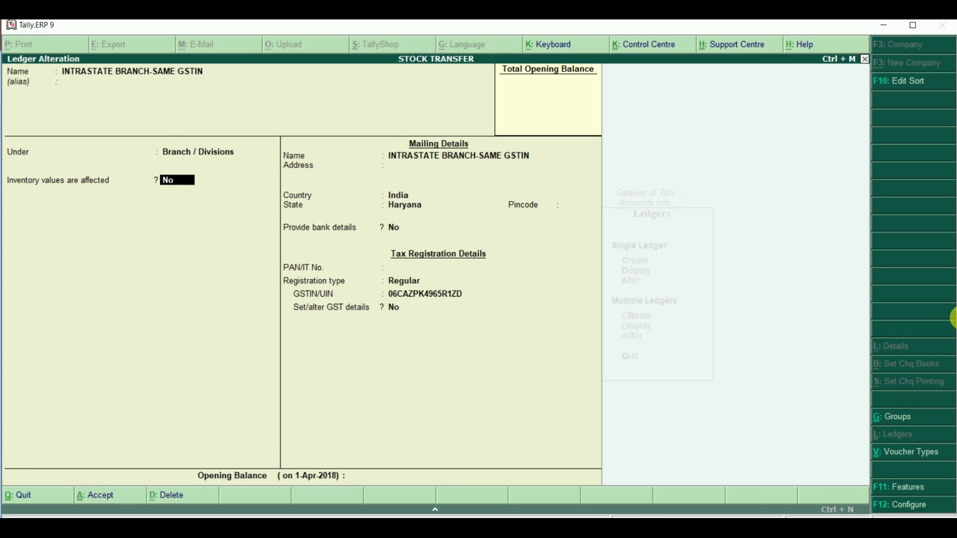
pyautogui.press('Return')
pyautogui.press('Return')
pyautogui.press('Return')
pyautogui.press('Return')
pyautogui.press('Return')
pyautogui.press('Return')
pyautogui.press('Return')
pyautogui.press('Return')
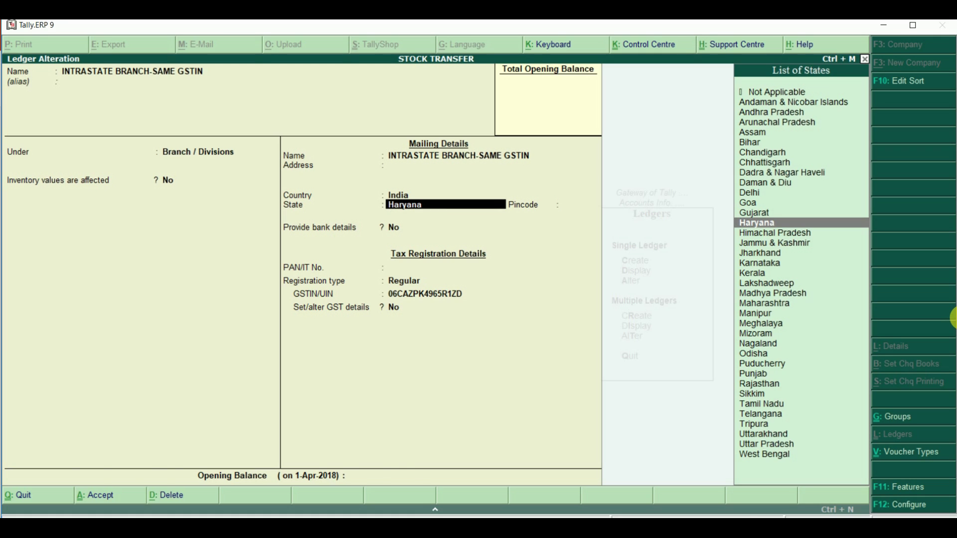
pyautogui.press('Return')
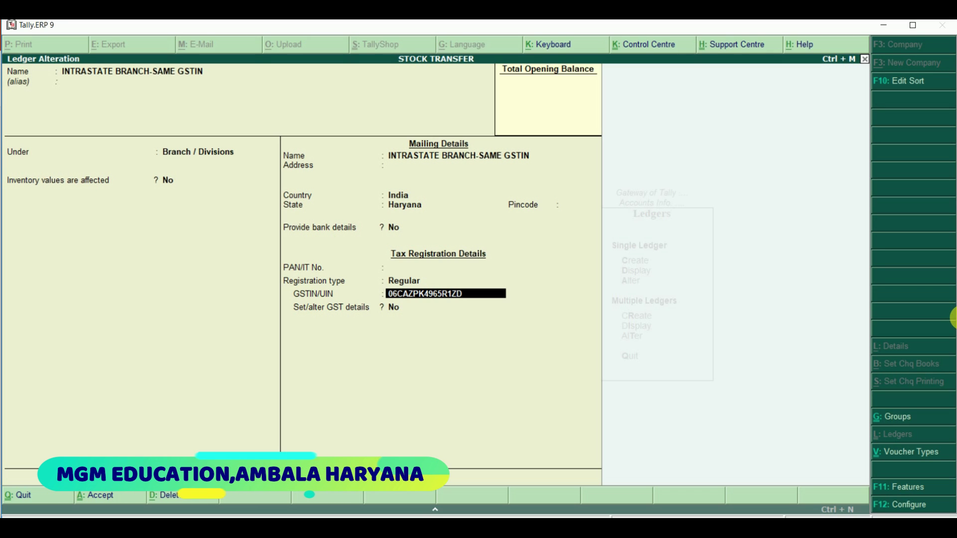
pyautogui.press('Return')
pyautogui.press('Return')
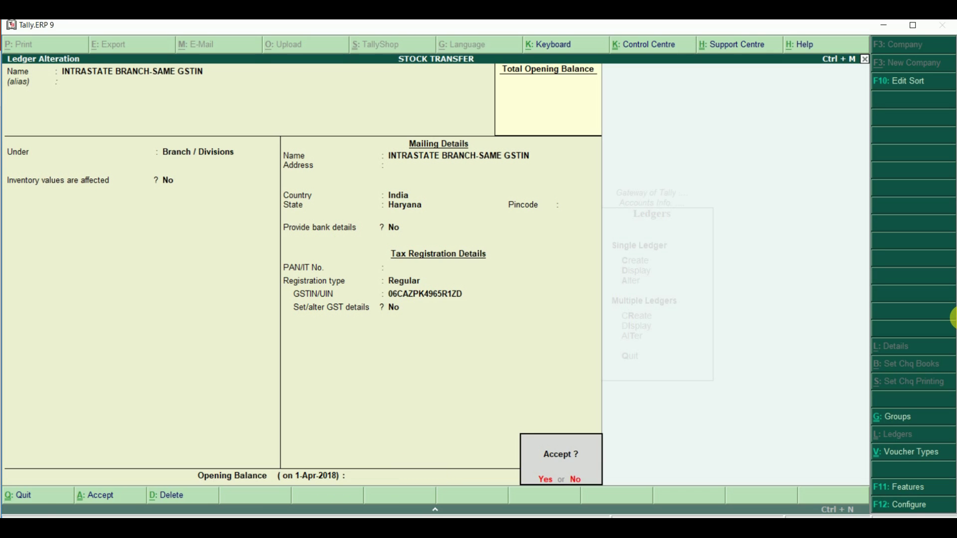
pyautogui.press('Return')
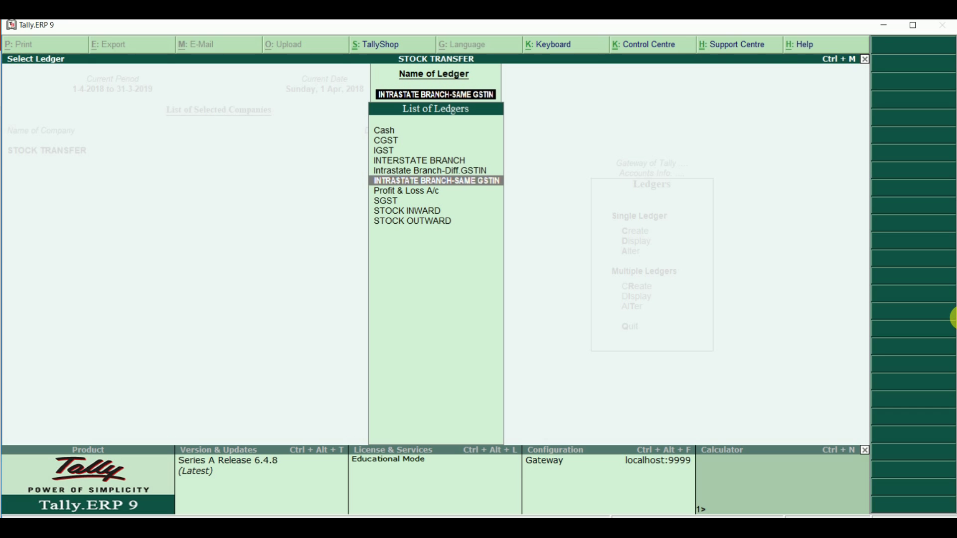
# Begin a new purchase voucher with invoice no. 3 dated 1-Apr-2018
pyautogui.press('Escape')
pyautogui.press('Escape')
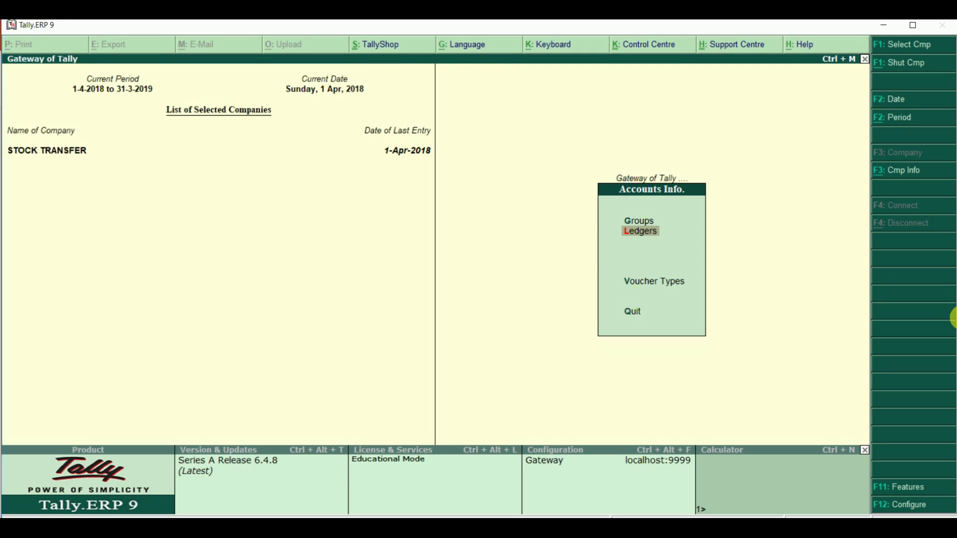
pyautogui.press('Escape')
pyautogui.press('Down')
pyautogui.press('Down')
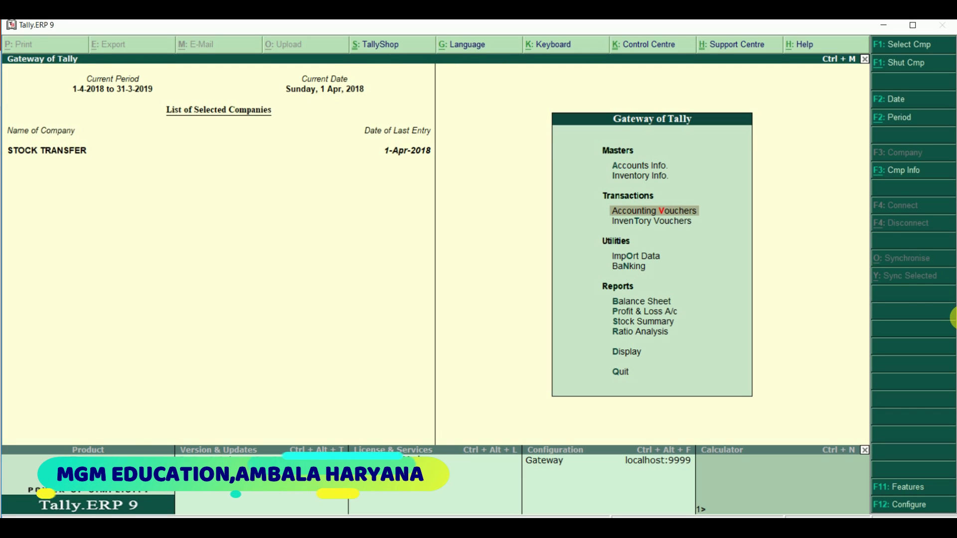
pyautogui.press('Return')
pyautogui.press('F9')
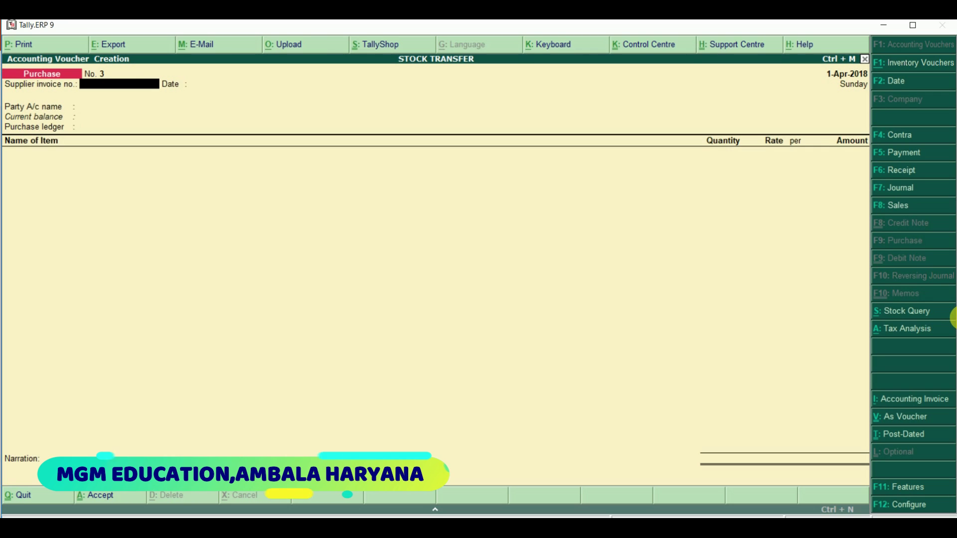
pyautogui.write('3')
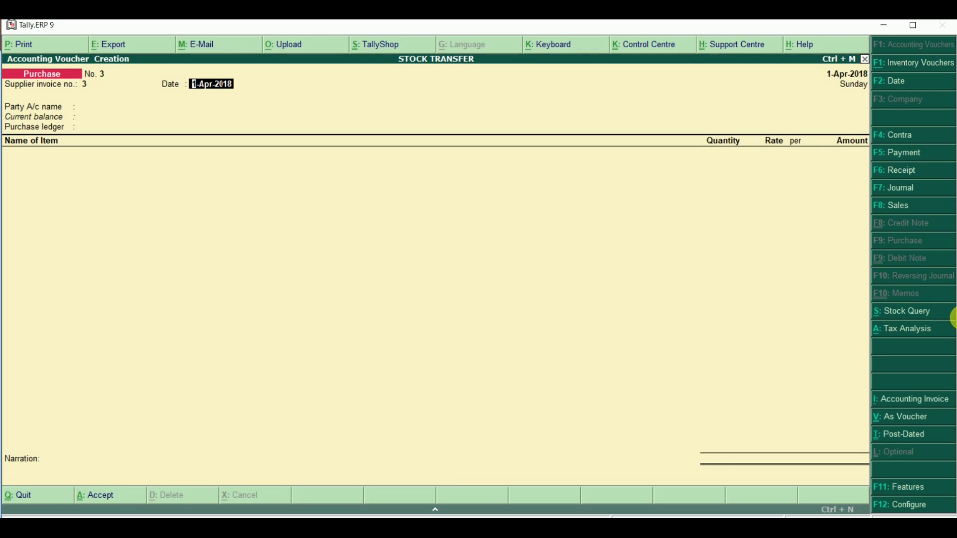
pyautogui.press('Return')
# Set party INTRASTATE BRANCH-SAME GSTIN, ledger STOCK INWARD and nature Branch Transfer Inward
pyautogui.press('Down')
pyautogui.press('Down')
pyautogui.press('Down')
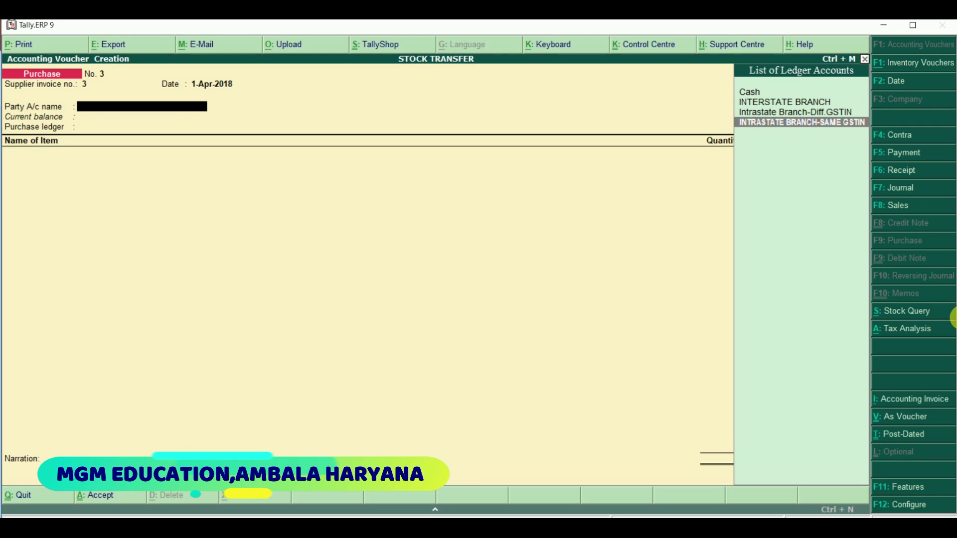
pyautogui.press('Return')
pyautogui.press('Return')
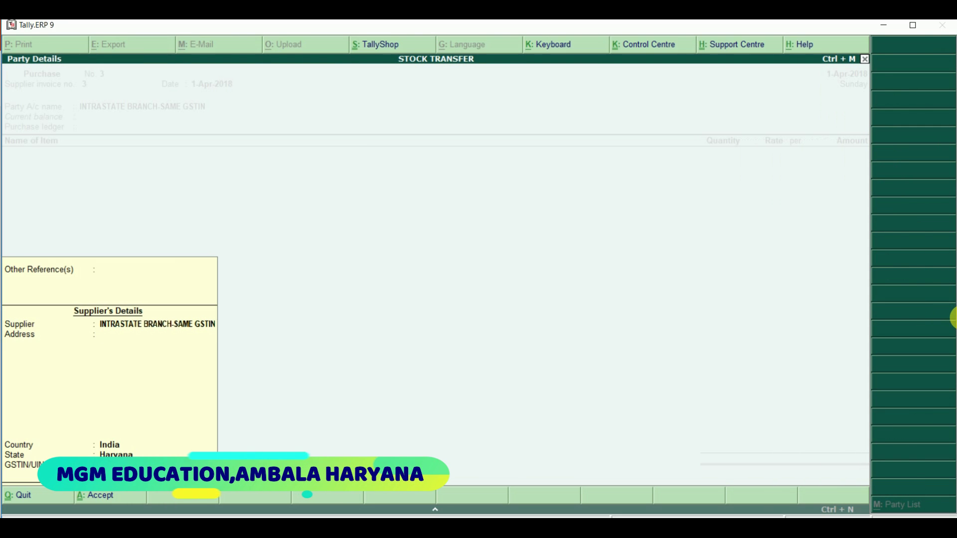
pyautogui.press('Return')
pyautogui.press('Return')
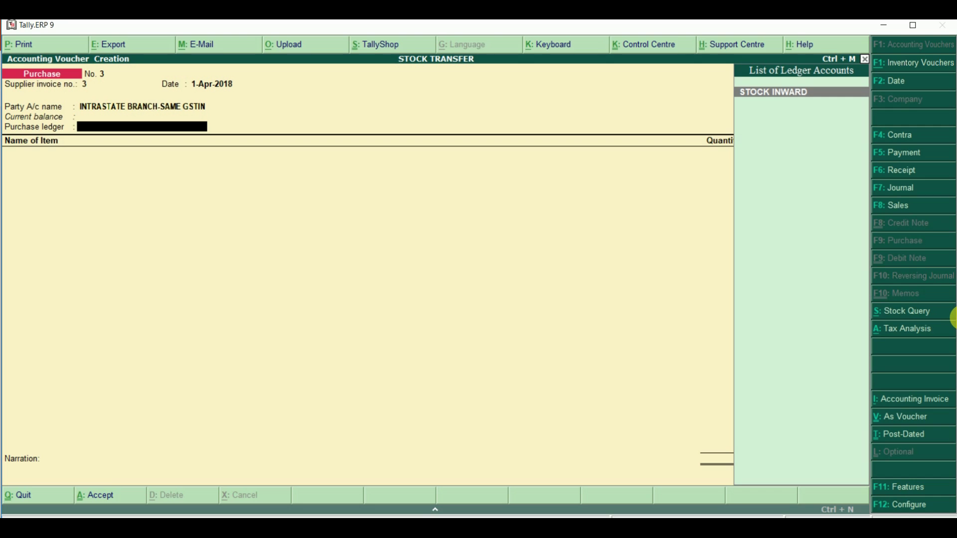
pyautogui.press('Return')
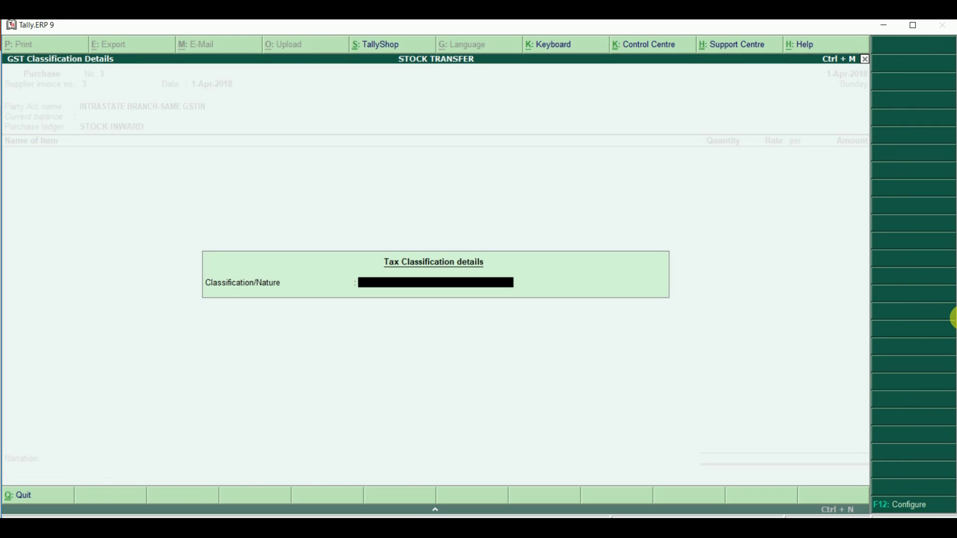
pyautogui.write('B')
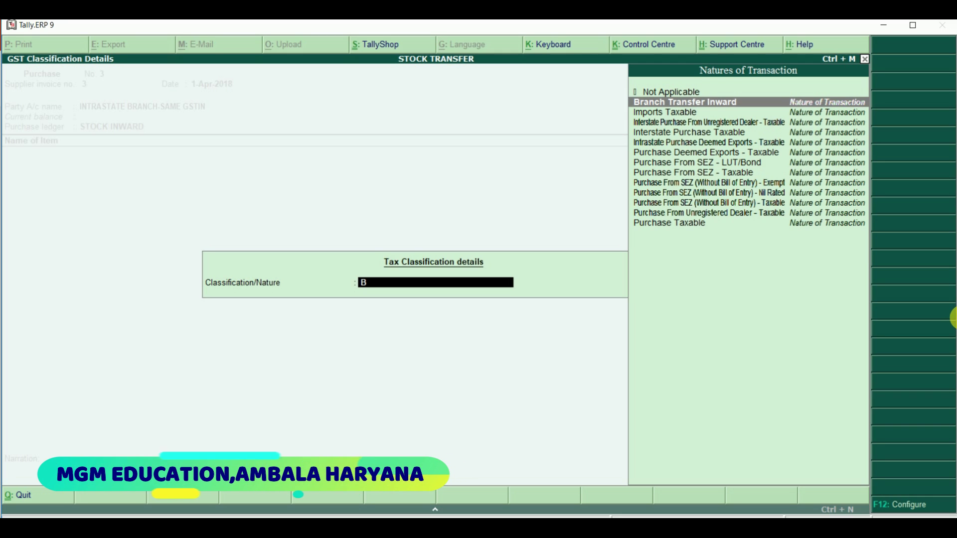
pyautogui.press('Return')
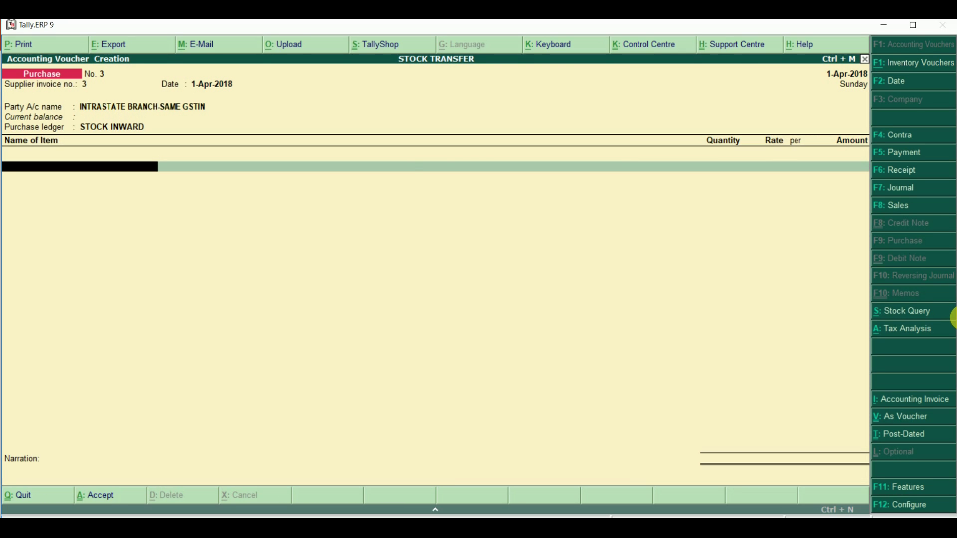
# Enter 10 NOS of LAPTOPS at 12,000.00, amounting to 1,20,000.00
pyautogui.write('L')
pyautogui.press('Return')
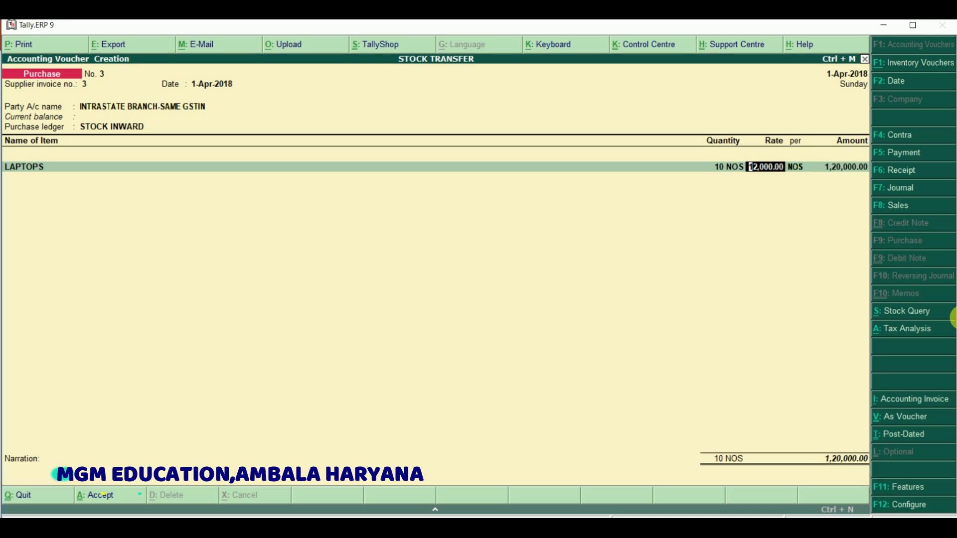
pyautogui.press('Return')
pyautogui.press('Return')
pyautogui.press('Return')
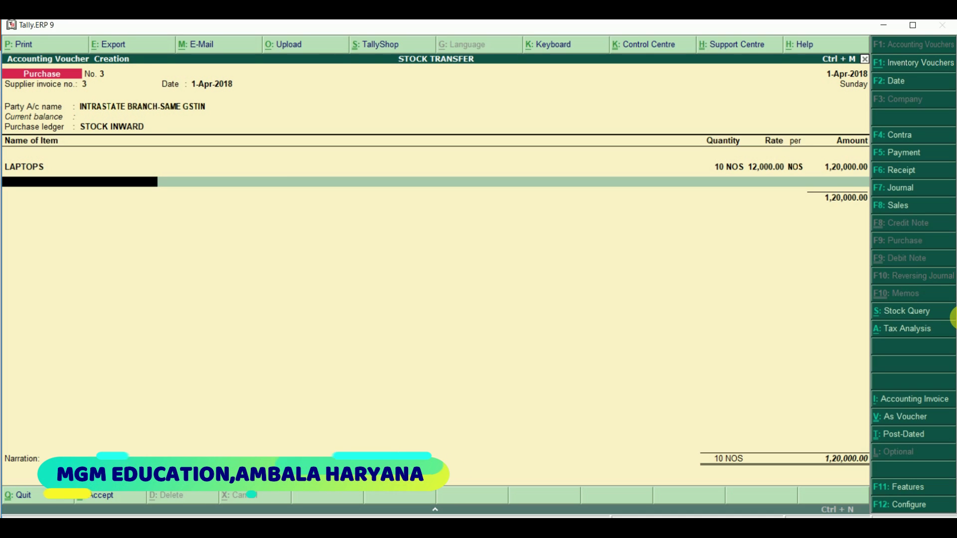
# Remove the CGST and SGST lines so the voucher carries no tax
pyautogui.press('Return')
pyautogui.write('C')
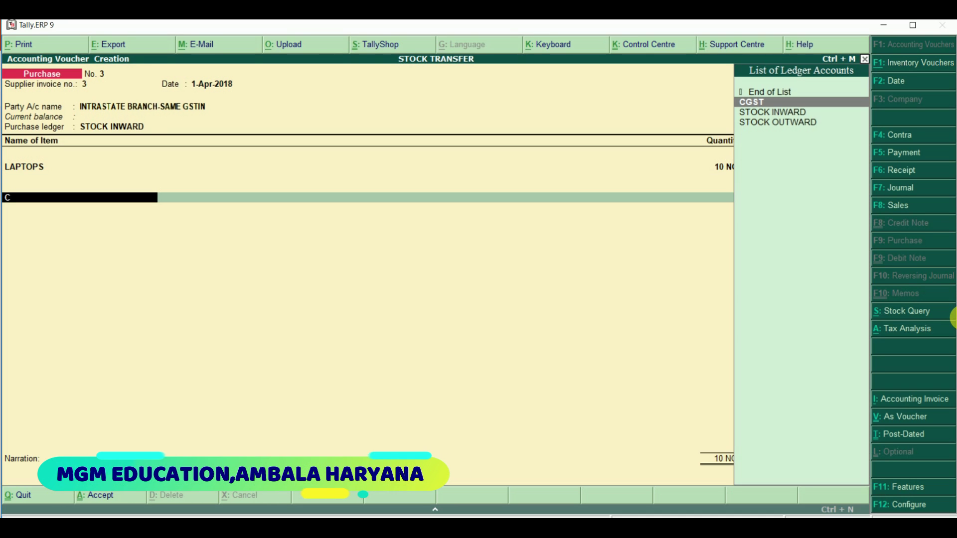
pyautogui.press('Return')
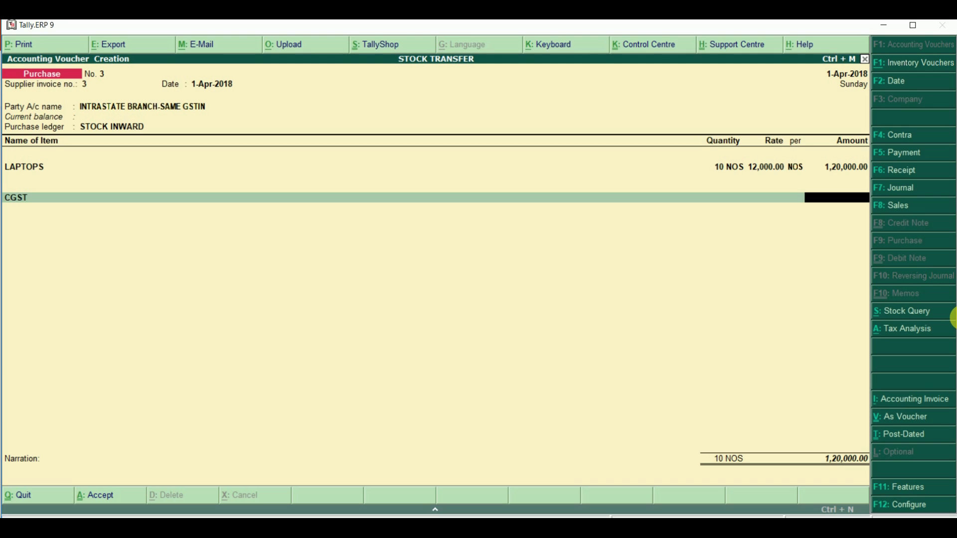
pyautogui.press('Return')
pyautogui.write('Sg')
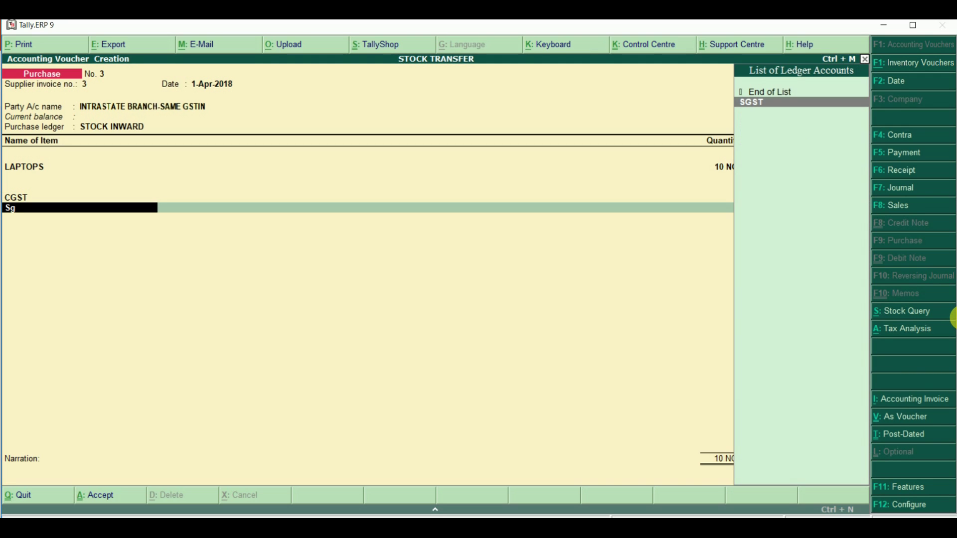
pyautogui.press('Return')
pyautogui.press('BackSpace')
pyautogui.press('BackSpace')
pyautogui.press('BackSpace')
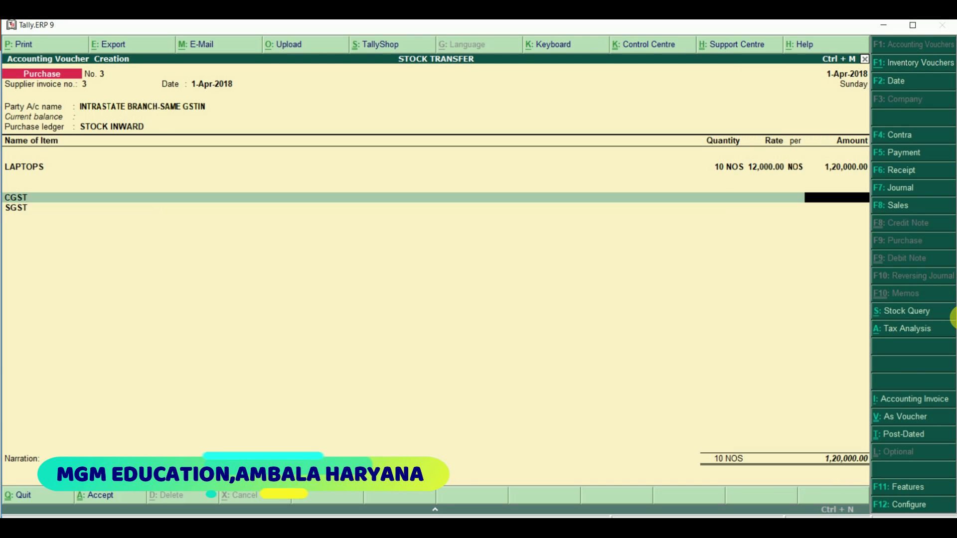
pyautogui.press('Up')
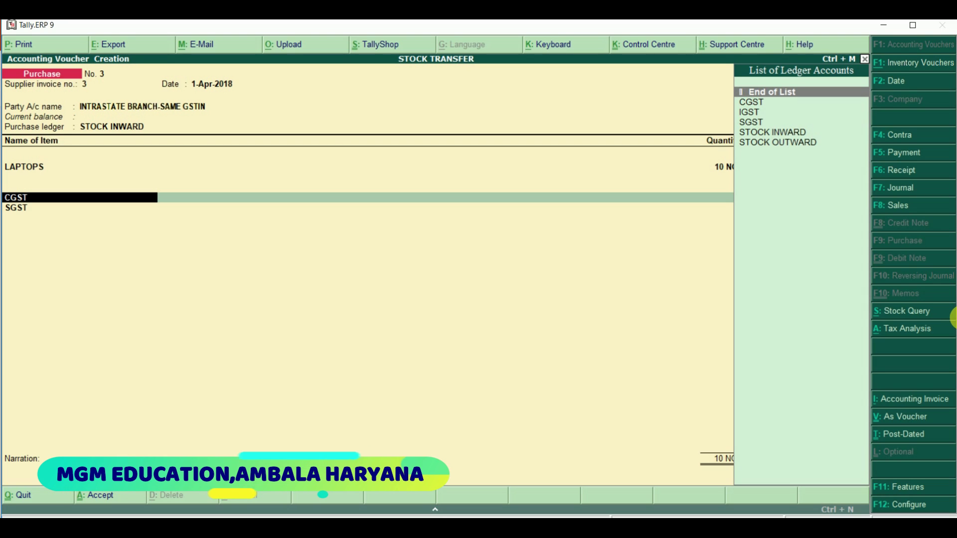
pyautogui.hotkey('ctrl', 'd')
pyautogui.press('Up')
pyautogui.press('Up')
pyautogui.press('Up')
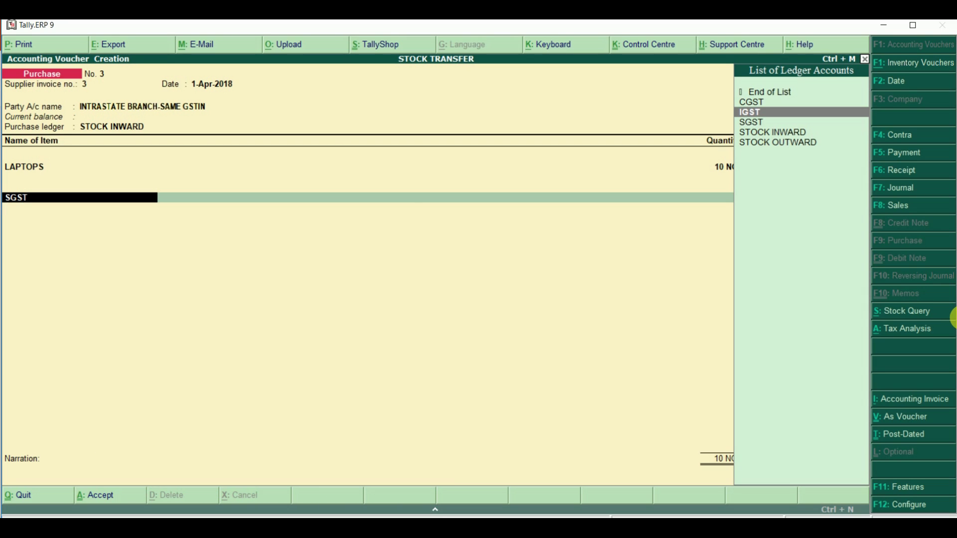
pyautogui.press('Return')
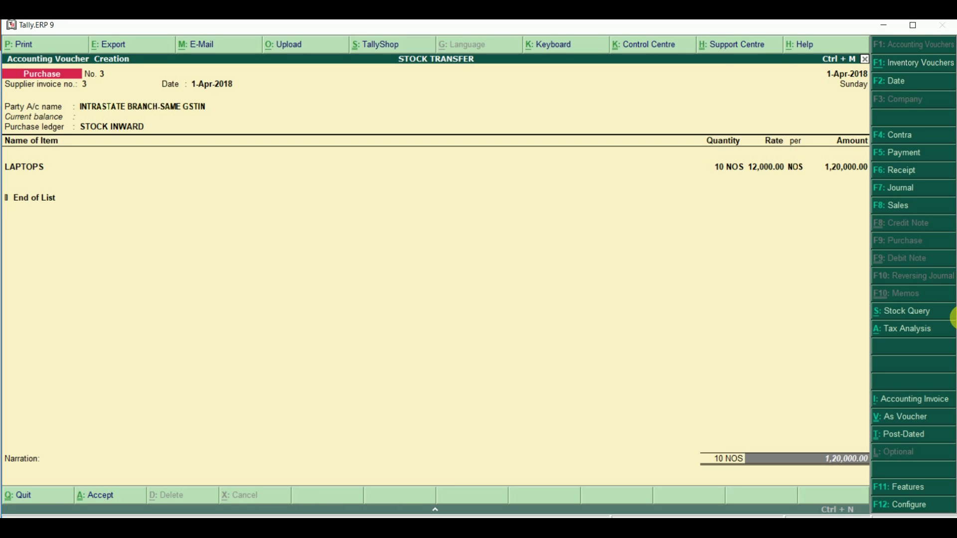
# Check the detailed tax analysis and save the purchase voucher
pyautogui.click(954, 323)
pyautogui.hotkey('alt', 'F1')
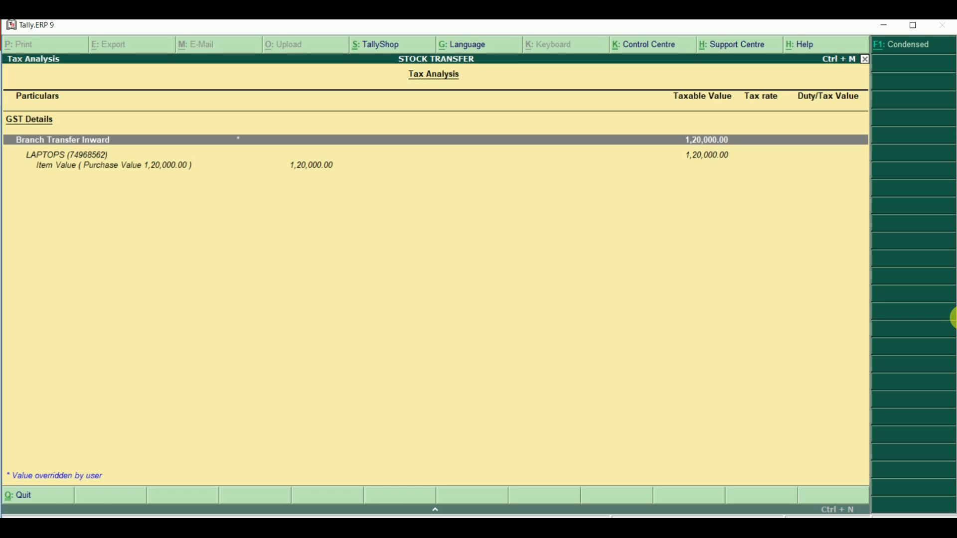
pyautogui.press('Escape')
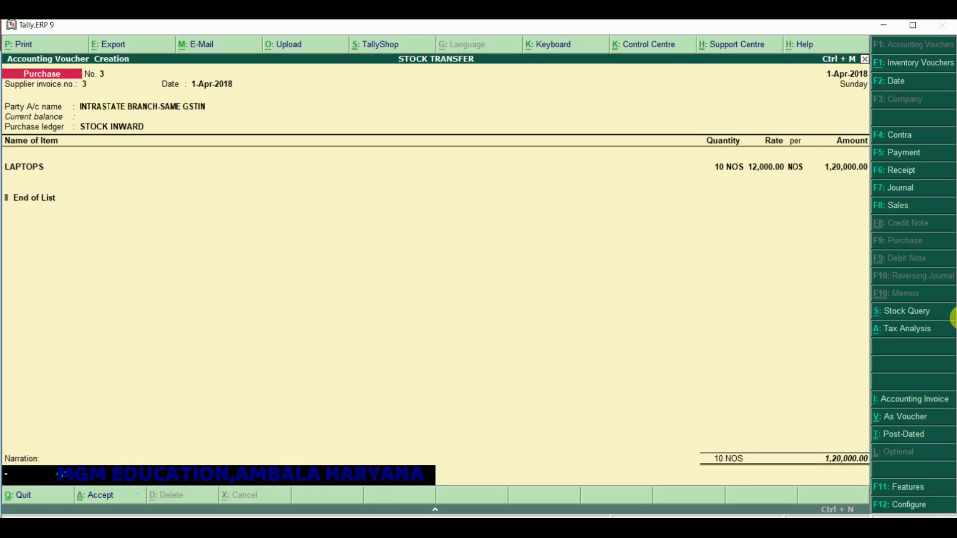
pyautogui.hotkey('ctrl', 'a')
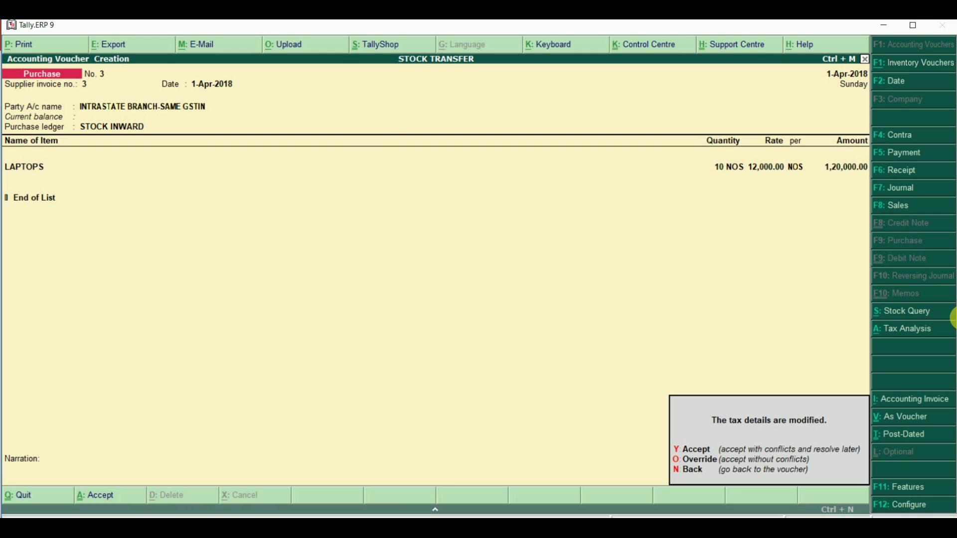
# Accept the modified tax details and quit voucher entry to the Gateway
pyautogui.press('y')
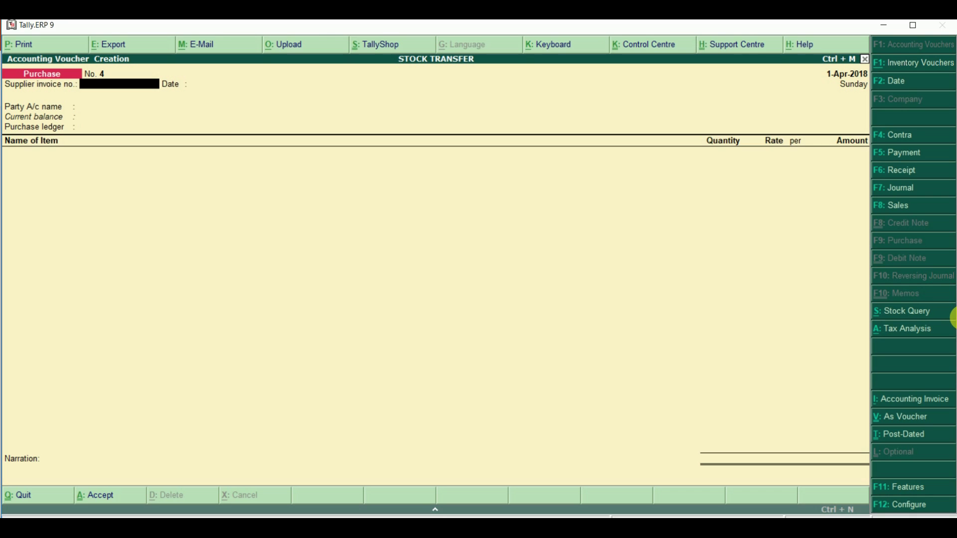
pyautogui.press('Escape')
pyautogui.press('y')
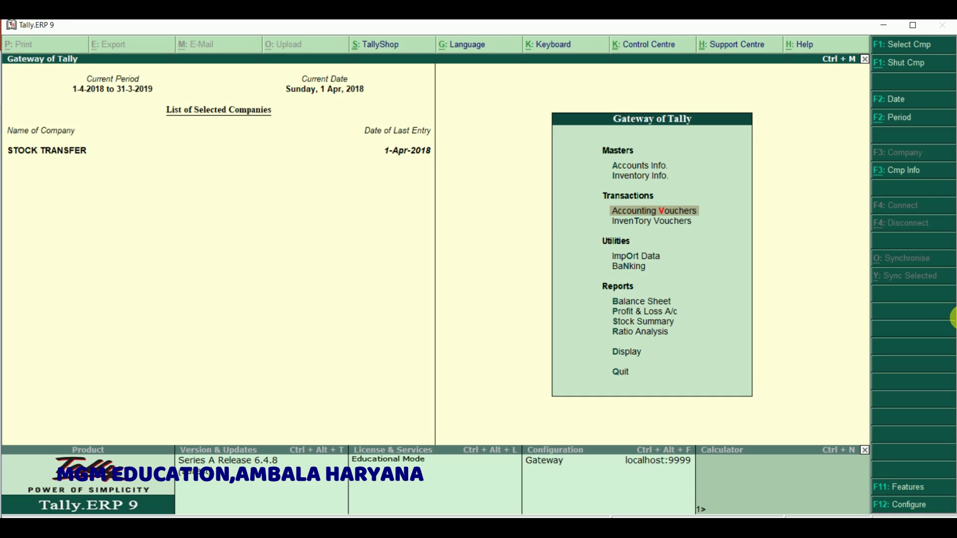
# Review STOCK INWARD, STOCK OUTWARD and LAPTOPS closing stock in Profit & Loss, drilling into STOCK OUTWARD
pyautogui.press('Down')
pyautogui.press('Down')
pyautogui.press('Down')
pyautogui.press('Down')
pyautogui.press('Down')
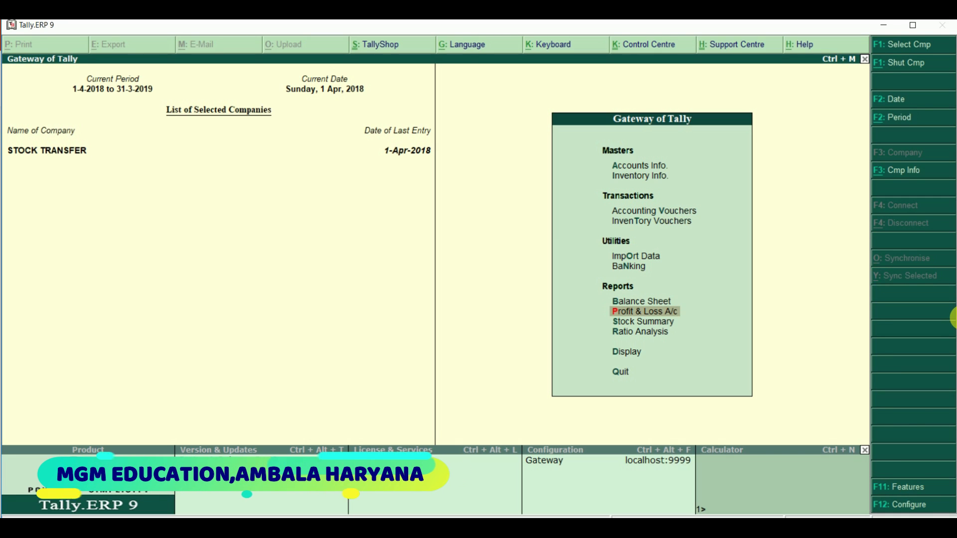
pyautogui.press('Return')
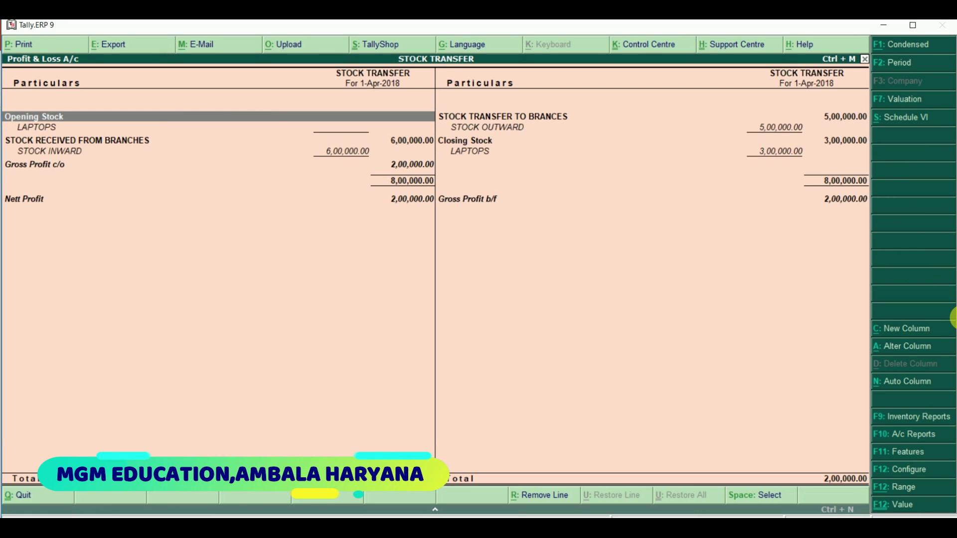
pyautogui.press('Down')
pyautogui.press('Down')
pyautogui.press('Down')
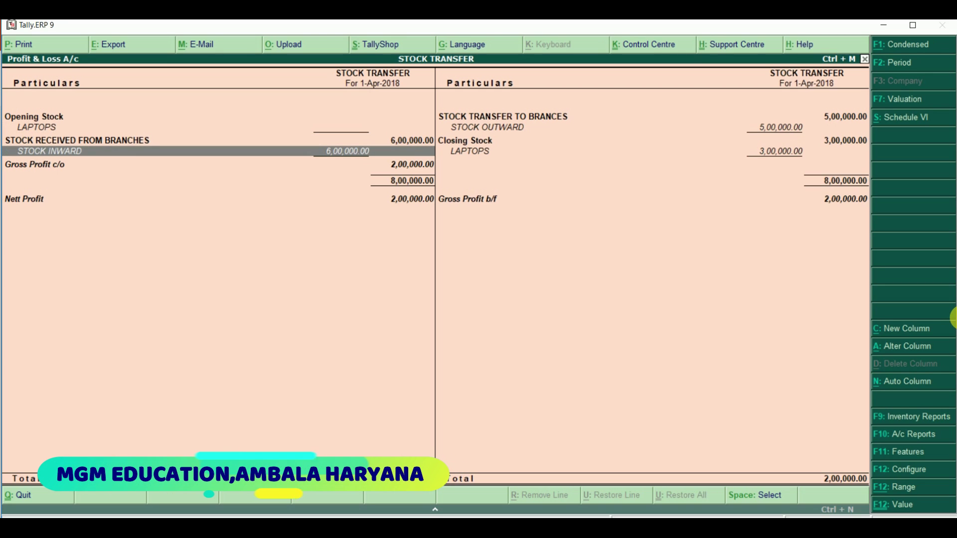
pyautogui.press('Right')
pyautogui.press('Up')
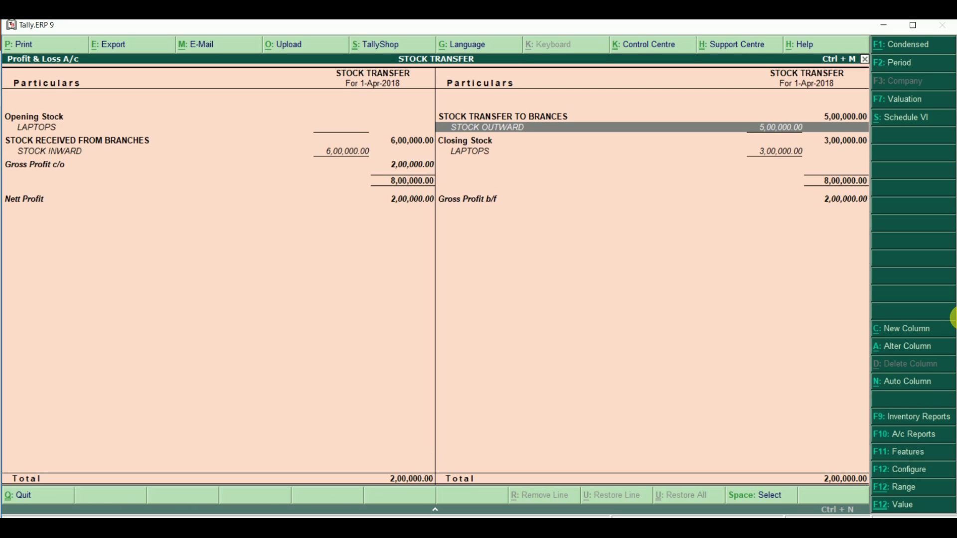
pyautogui.press('Down')
pyautogui.press('Down')
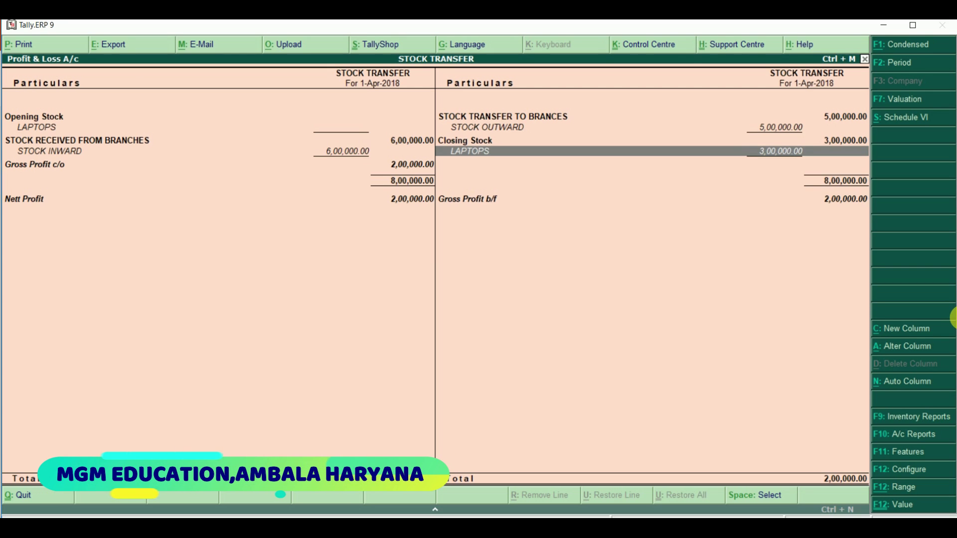
pyautogui.press('Up')
pyautogui.press('Up')
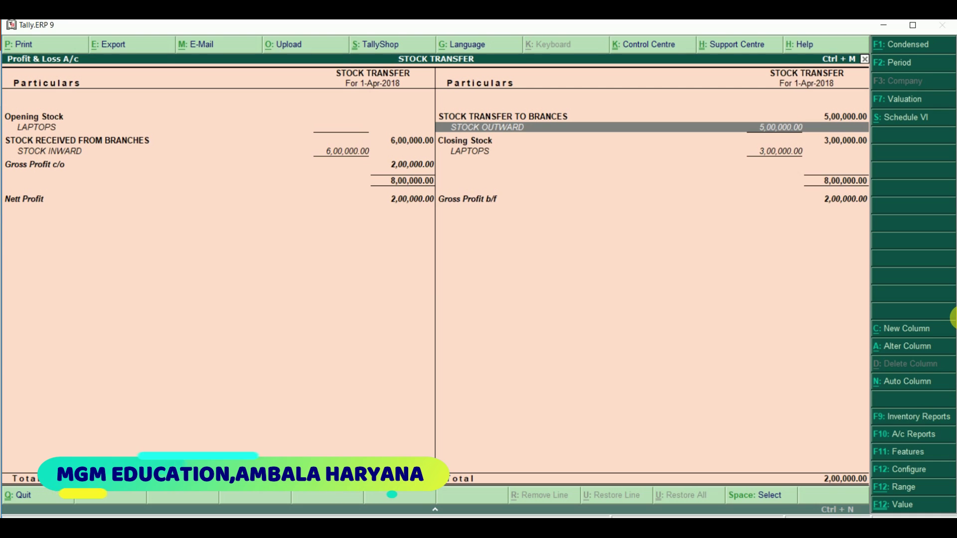
pyautogui.press('Return')
# Alter Sales No. 1 to 25 LAPTOPS with 90,000 IGST and save it
pyautogui.press('Return')
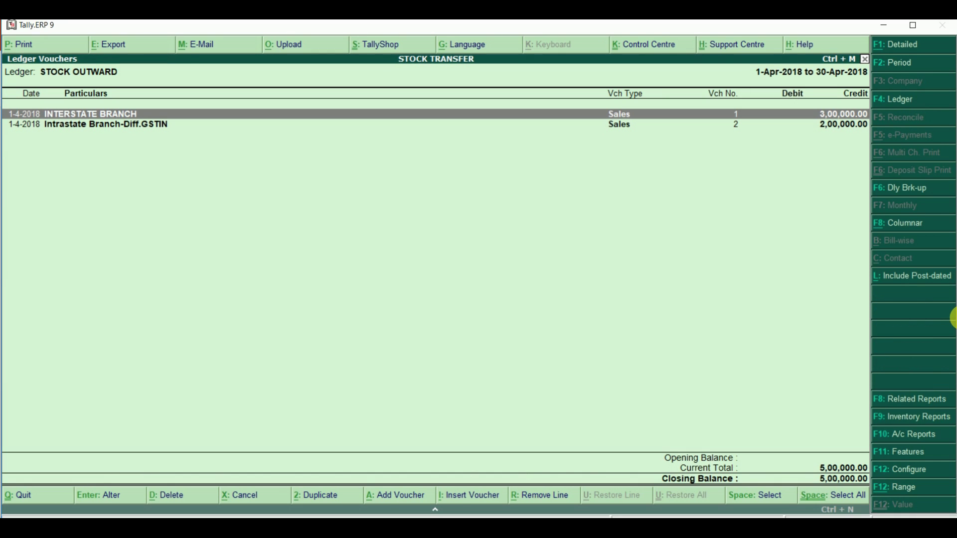
pyautogui.press('Return')
pyautogui.press('Return')
pyautogui.press('Return')
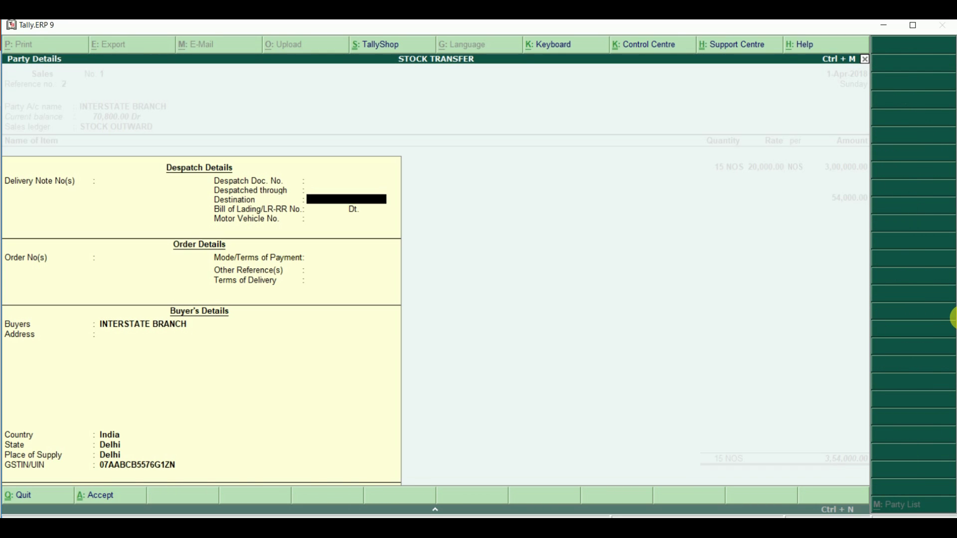
pyautogui.press('Return')
pyautogui.press('Return')
pyautogui.press('Return')
pyautogui.press('Return')
pyautogui.press('Return')
pyautogui.press('Return')
pyautogui.press('Return')
pyautogui.press('Return')
pyautogui.press('Return')
pyautogui.press('Return')
pyautogui.press('Return')
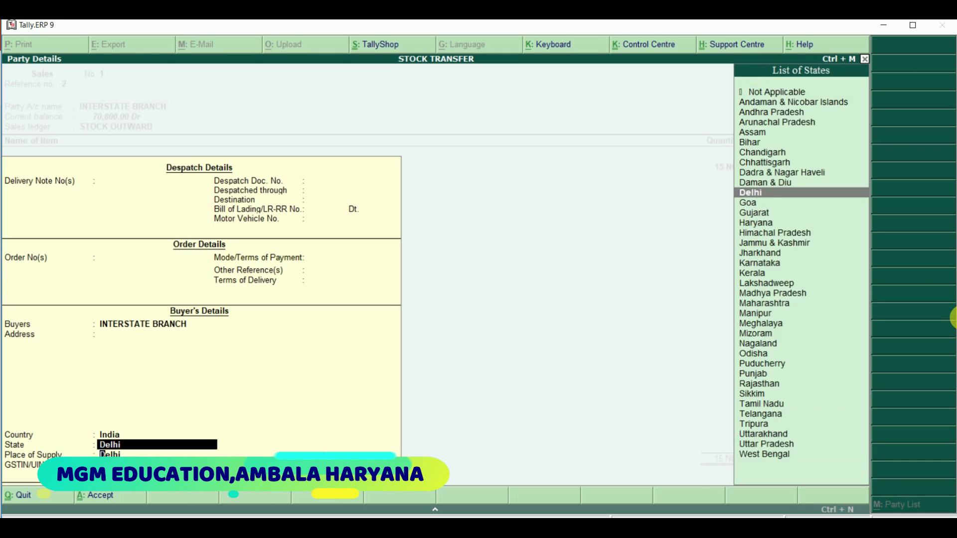
pyautogui.press('Return')
pyautogui.press('Return')
pyautogui.press('Return')
pyautogui.press('Return')
pyautogui.press('Return')
pyautogui.press('Return')
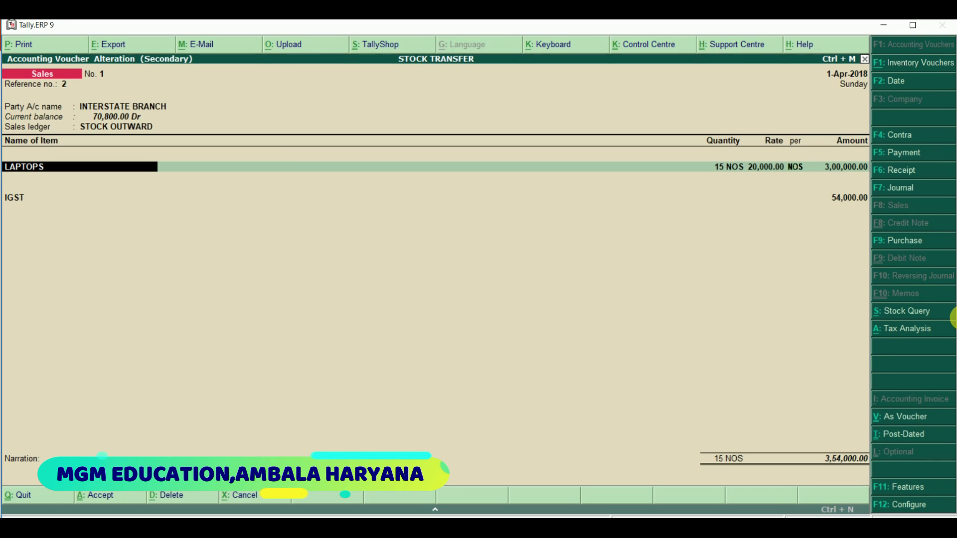
pyautogui.press('Return')
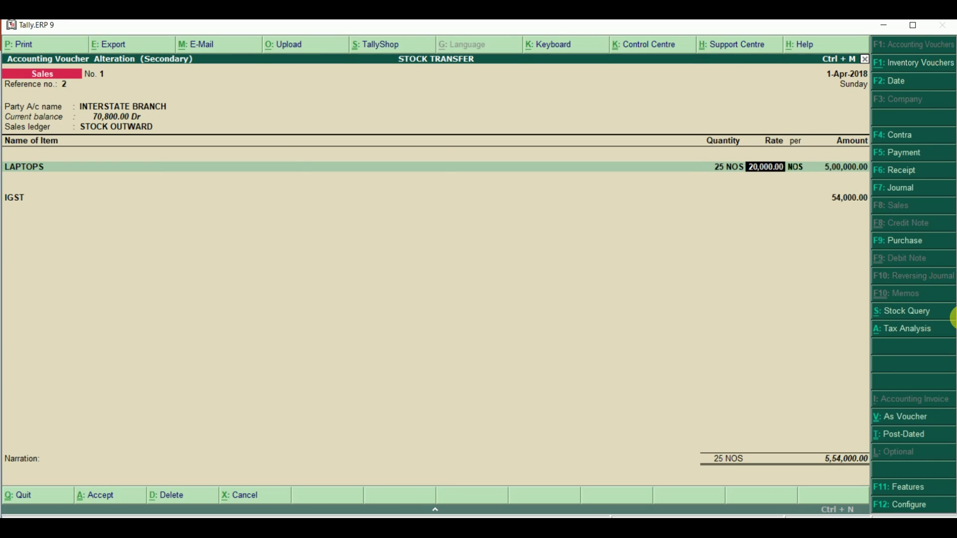
pyautogui.press('Return')
pyautogui.press('Return')
pyautogui.press('Return')
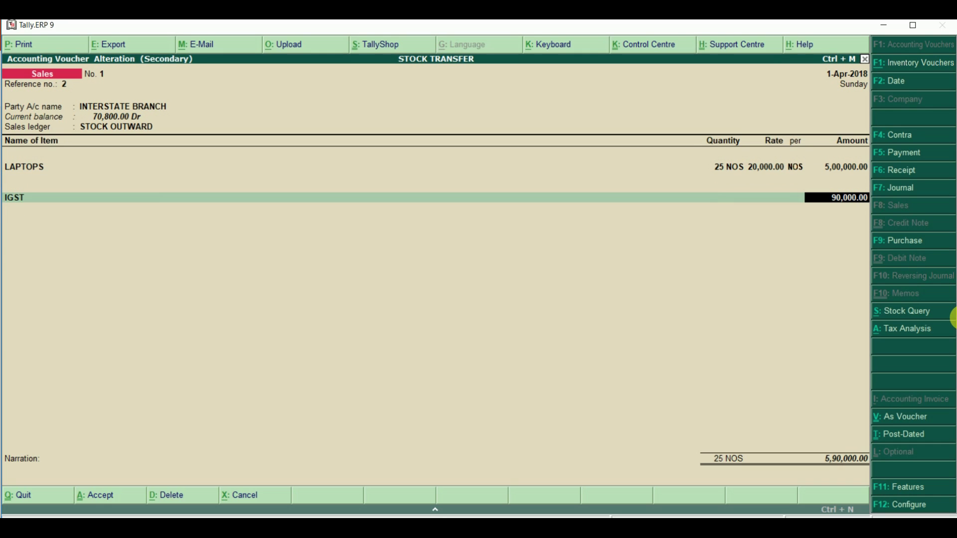
pyautogui.press('Return')
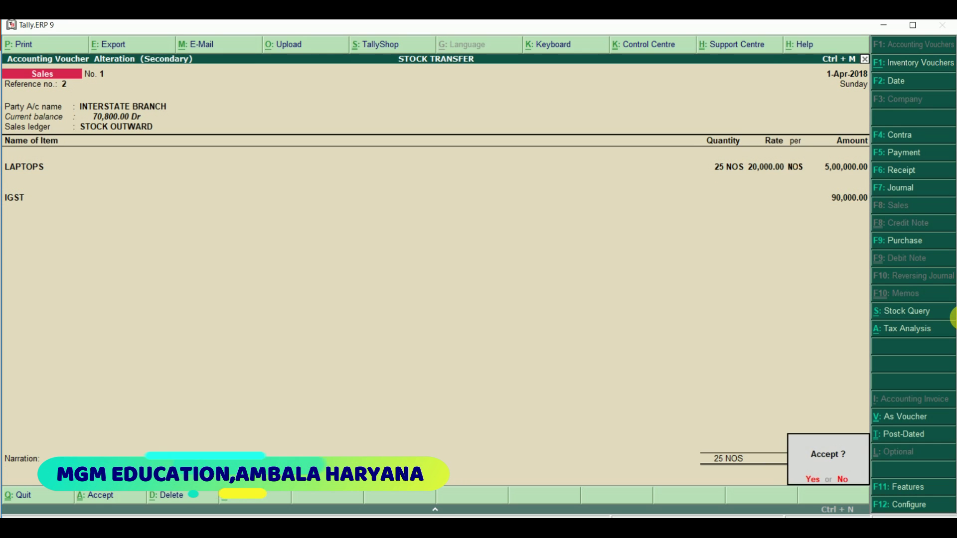
pyautogui.press('Return')
# Back out through the ledger summary and Profit & Loss to the Gateway
pyautogui.press('Escape')
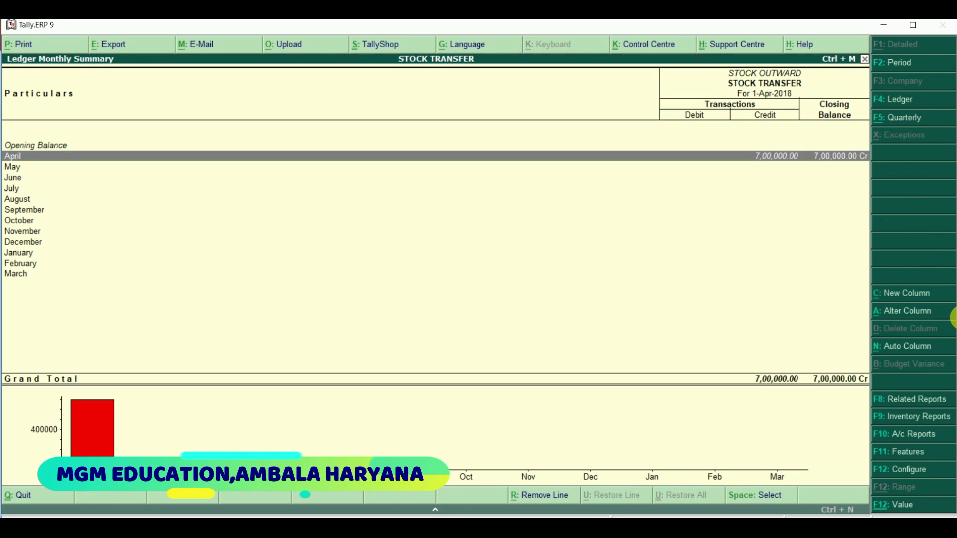
pyautogui.press('Escape')
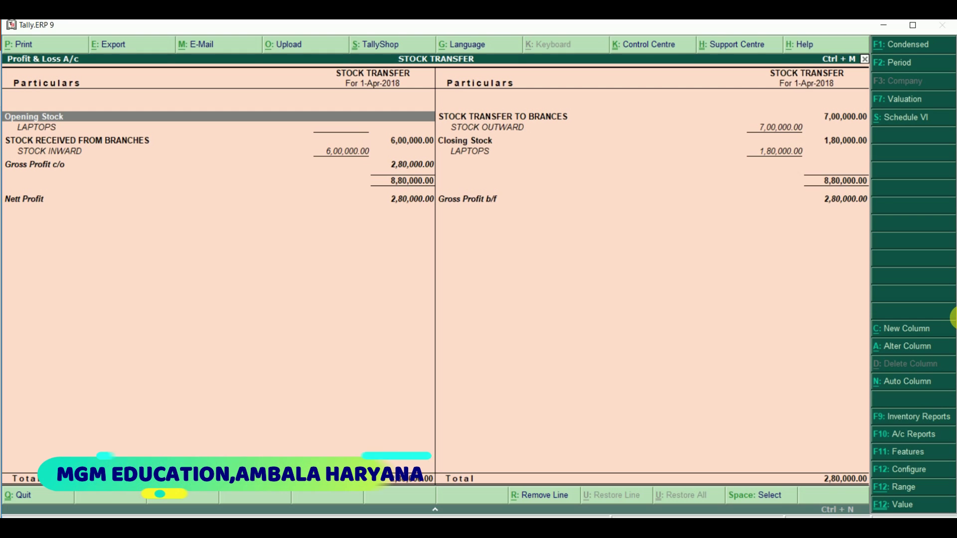
pyautogui.press('Escape')
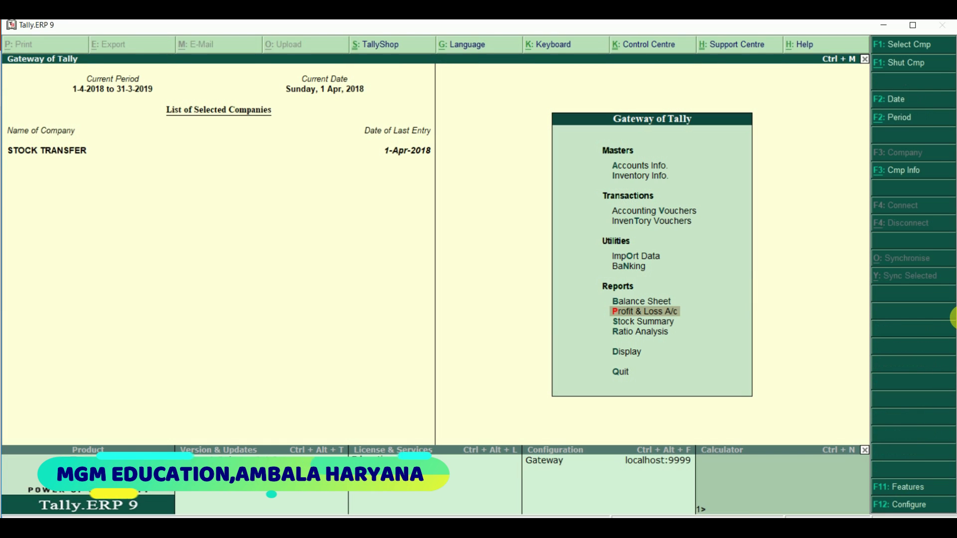
# Go to Display > Statutory Reports > GST reports
pyautogui.press('Down')
pyautogui.press('Down')
pyautogui.press('Down')
pyautogui.press('Return')
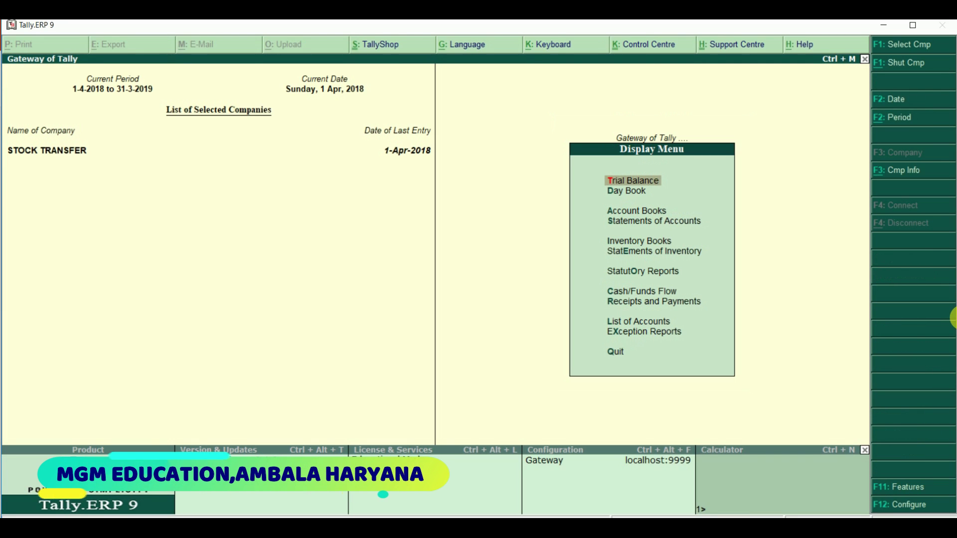
pyautogui.press('Down')
pyautogui.press('Return')
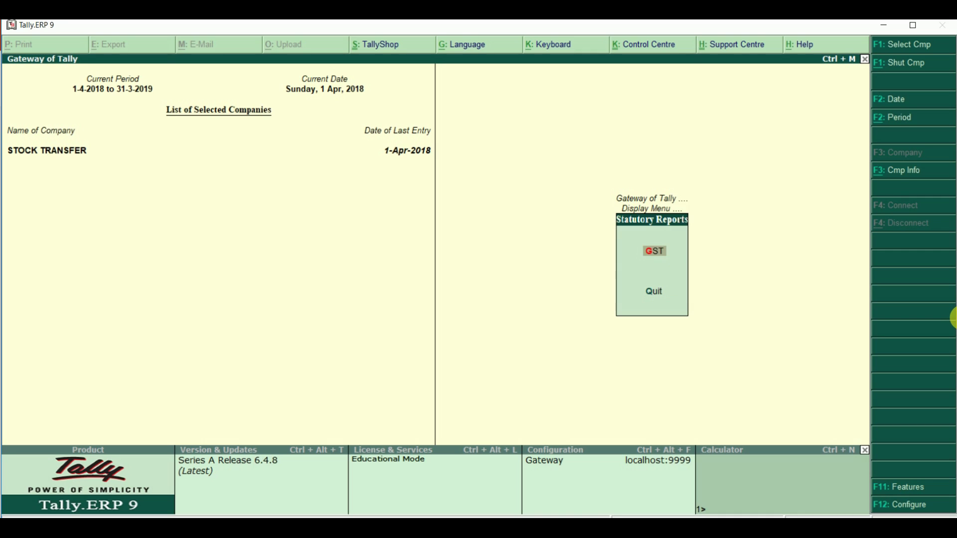
pyautogui.press('Return')
pyautogui.press('Return')
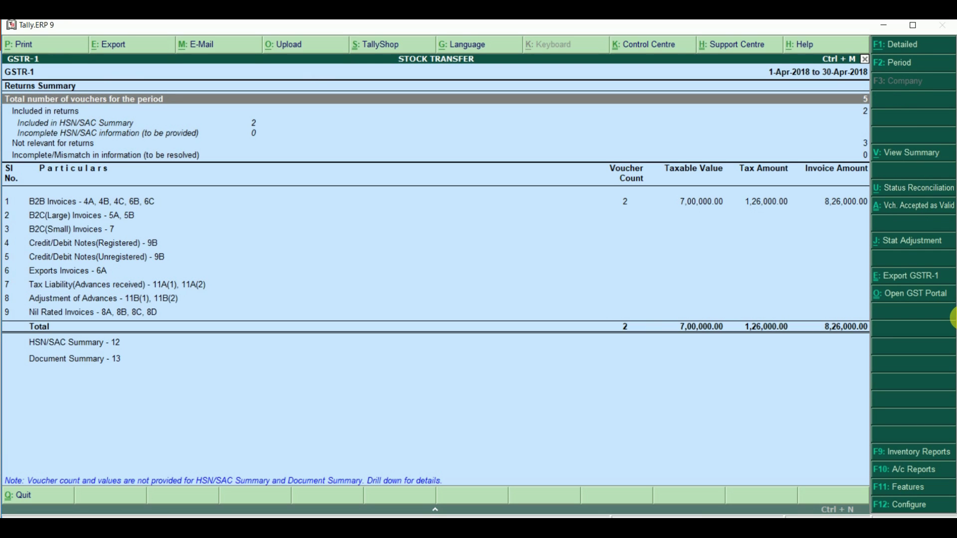
# Review GSTR-1's two B2B invoices (7,00,000 taxable, 1,26,000 tax) and return to GST reports
pyautogui.press('Down')
pyautogui.press('Down')
pyautogui.press('Down')
pyautogui.press('Down')
pyautogui.press('Down')
pyautogui.press('Down')
pyautogui.press('Down')
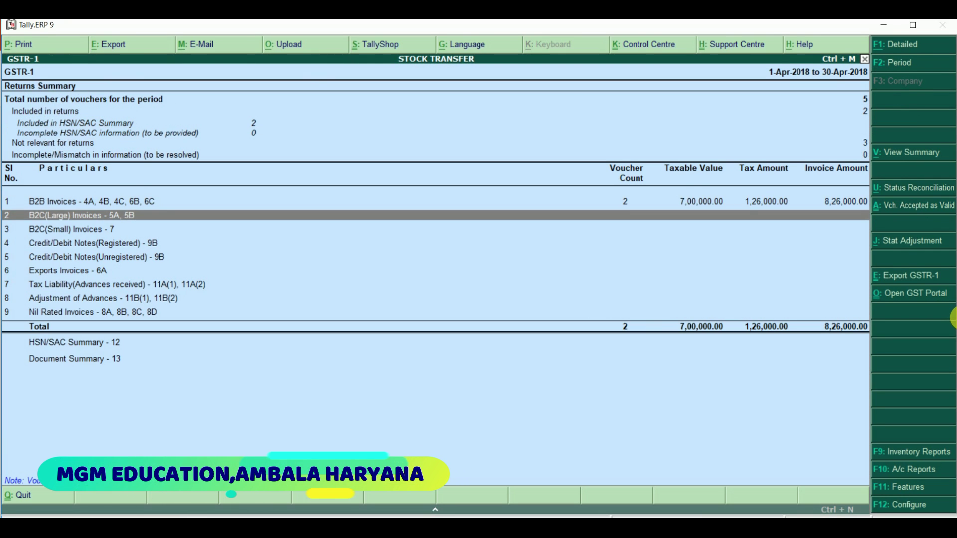
pyautogui.press('Up')
pyautogui.press('Return')
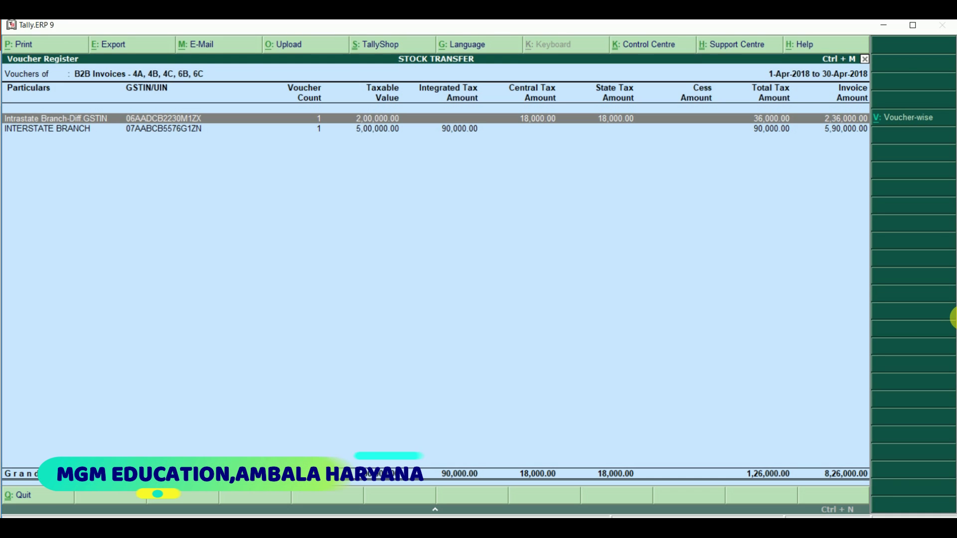
pyautogui.press('Escape')
pyautogui.press('Escape')
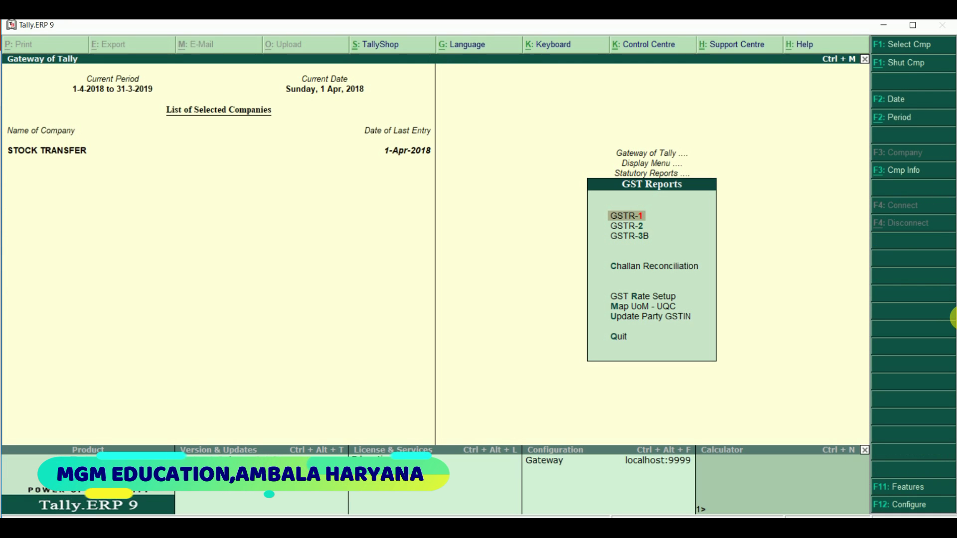
pyautogui.press('Down')
pyautogui.press('Return')
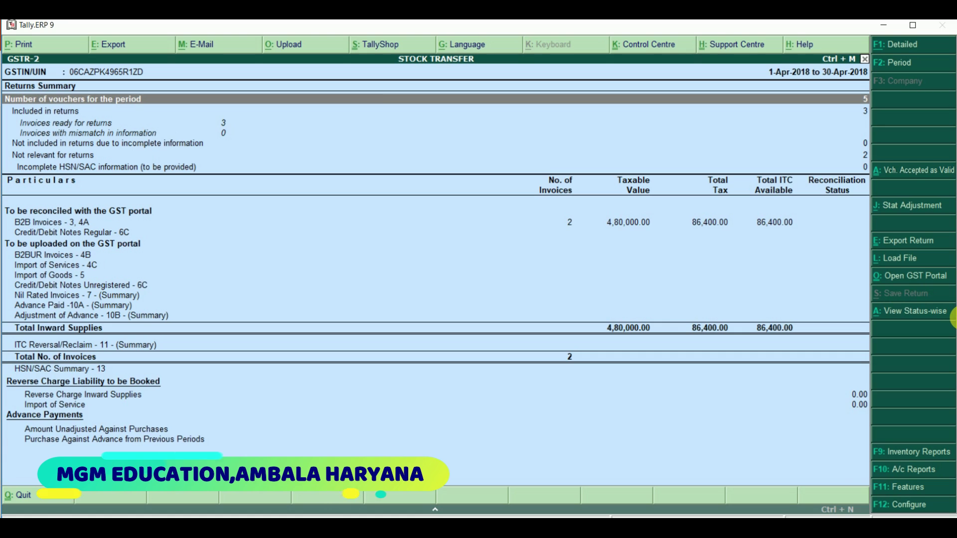
pyautogui.hotkey('alt', 'F1')
pyautogui.press('Down')
pyautogui.press('Down')
pyautogui.press('Down')
pyautogui.press('Down')
pyautogui.press('Down')
pyautogui.press('Down')
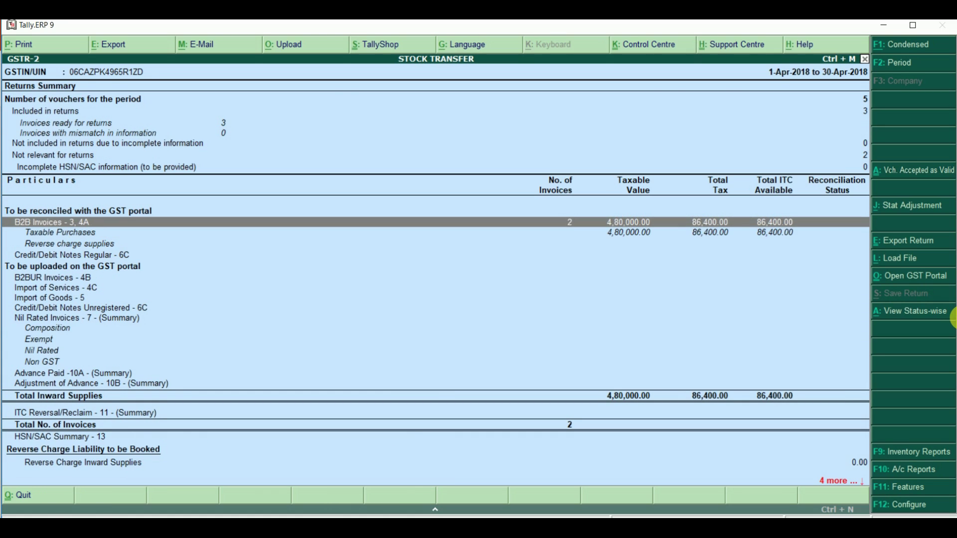
pyautogui.press('Return')
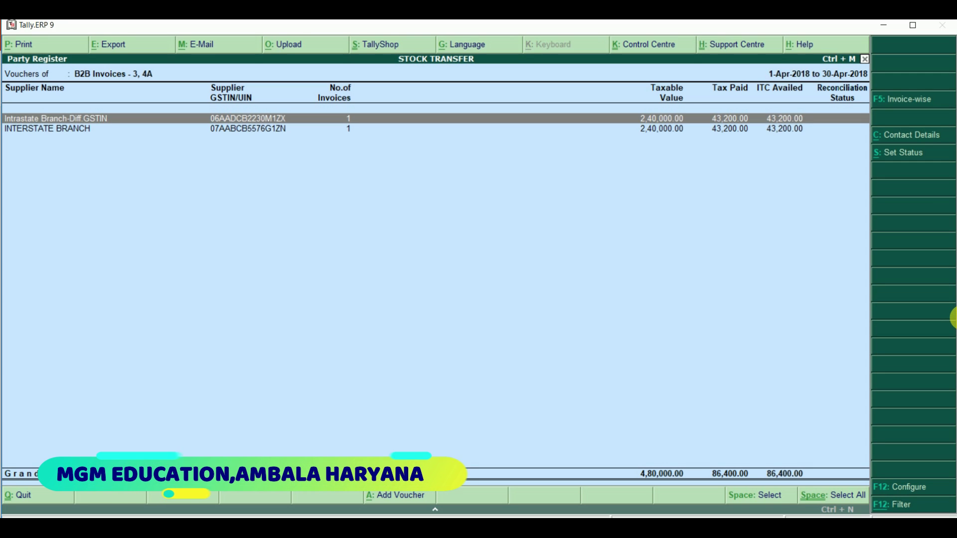
pyautogui.press('Escape')
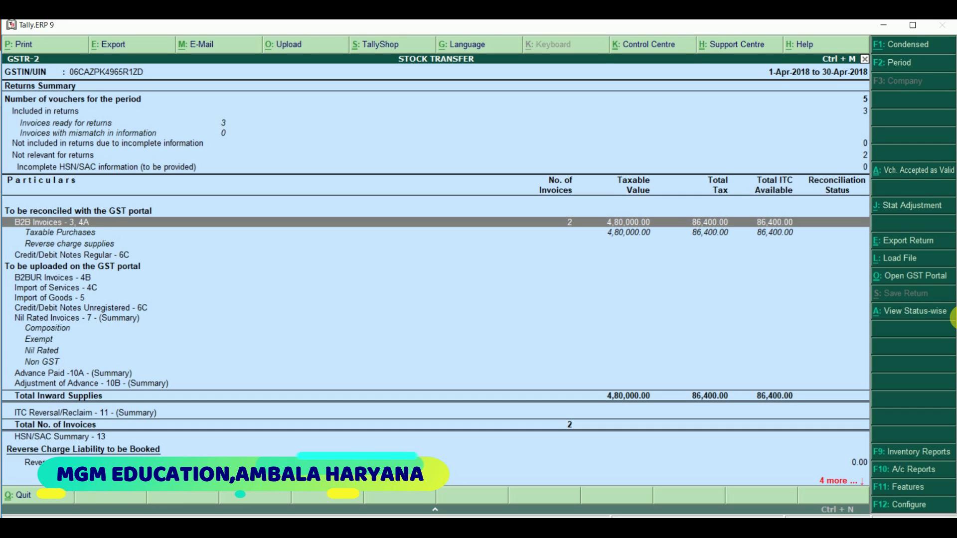
pyautogui.press('Escape')
pyautogui.press('Down')
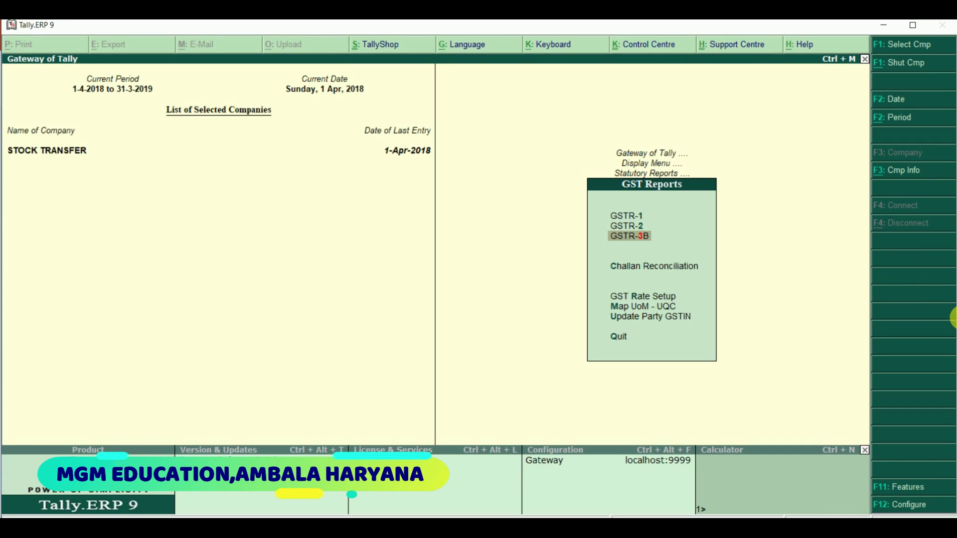
# Review GSTR-3B sections 3.1 to 4: 7,00,000 outward supplies, 1,26,000 tax, 86,400 eligible ITC
pyautogui.press('Return')
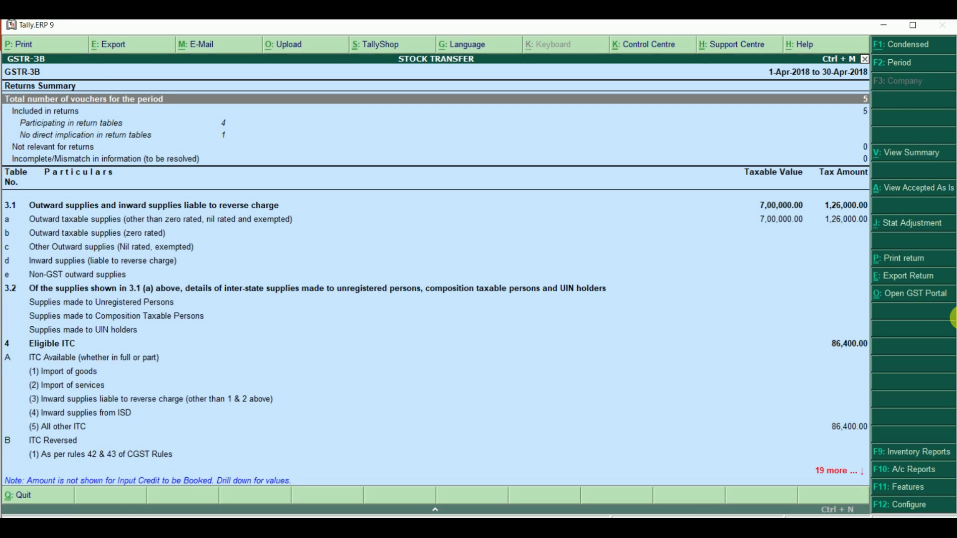
pyautogui.press('Down')
pyautogui.press('Down')
pyautogui.press('Down')
pyautogui.press('Down')
pyautogui.press('Down')
pyautogui.press('Down')
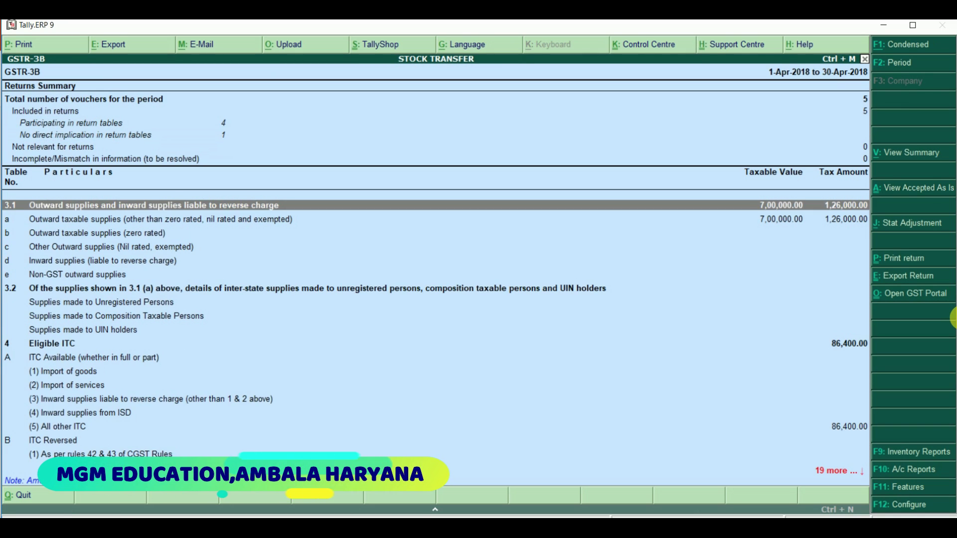
pyautogui.press('Down')
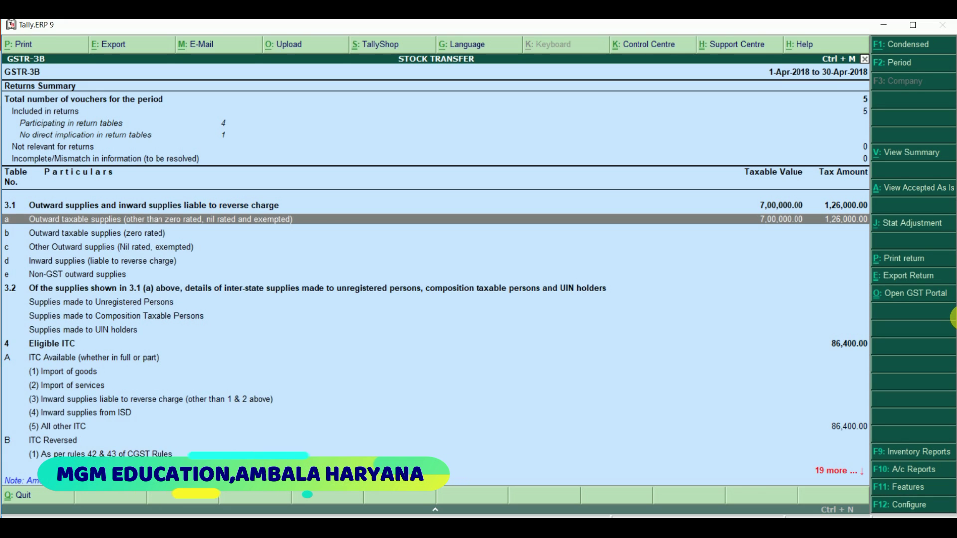
pyautogui.press('Down')
pyautogui.press('Down')
pyautogui.press('Down')
pyautogui.press('Down')
pyautogui.press('Down')
pyautogui.press('Down')
pyautogui.press('Down')
pyautogui.press('Down')
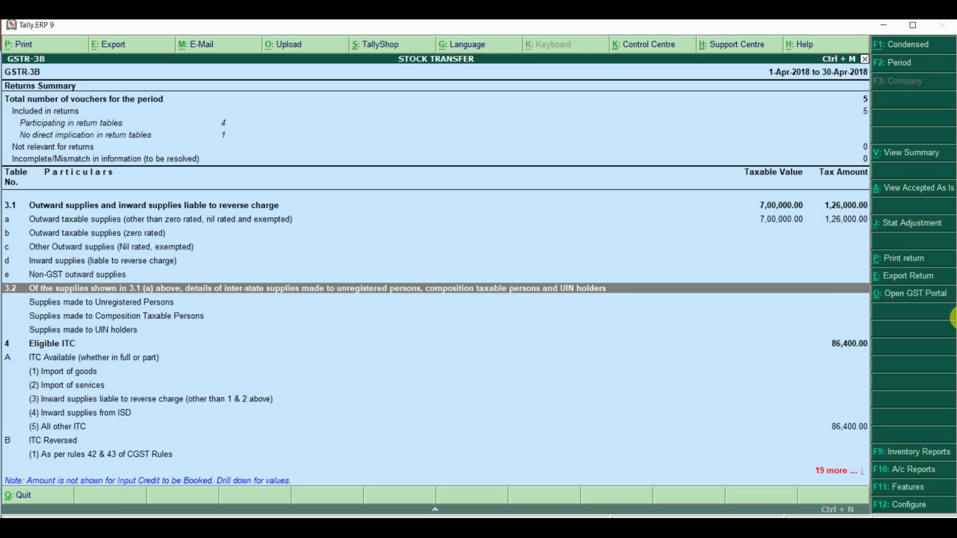
pyautogui.press('Down')
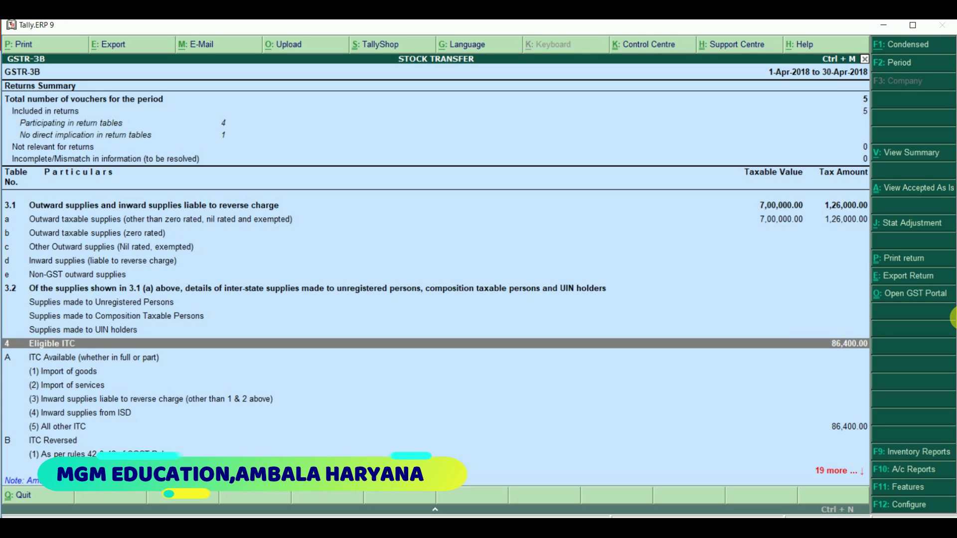
pyautogui.press('Escape')
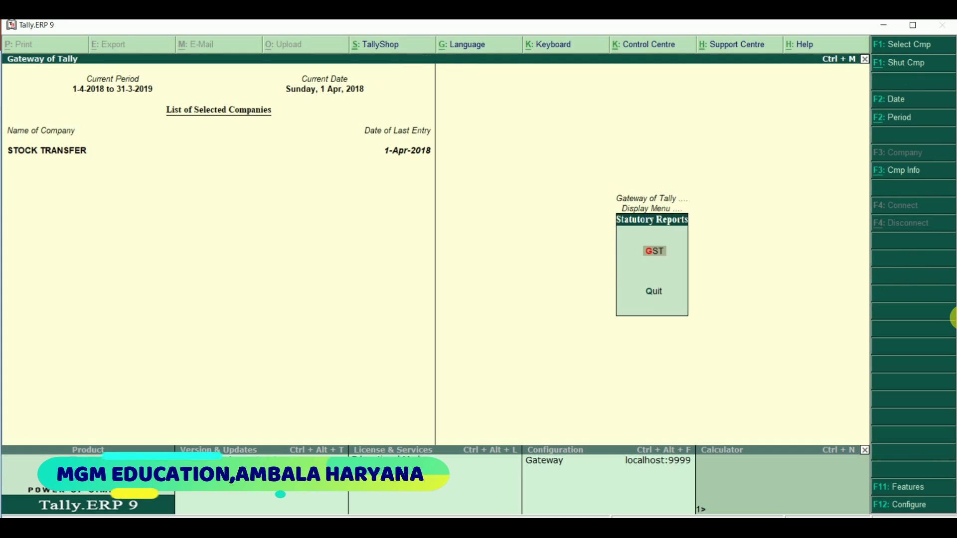
# Inspect CGST, IGST and SGST under Duties & Taxes (net 39,600) in the detailed Balance Sheet
pyautogui.press('Escape')
pyautogui.press('Escape')
pyautogui.press('Up')
pyautogui.press('Up')
pyautogui.press('Up')
pyautogui.press('Up')
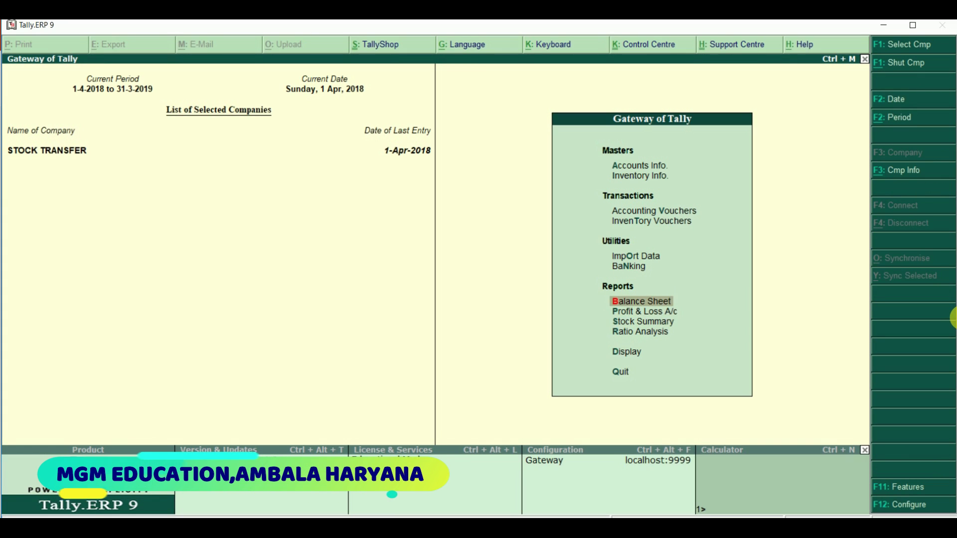
pyautogui.press('Return')
pyautogui.hotkey('alt', 'F1')
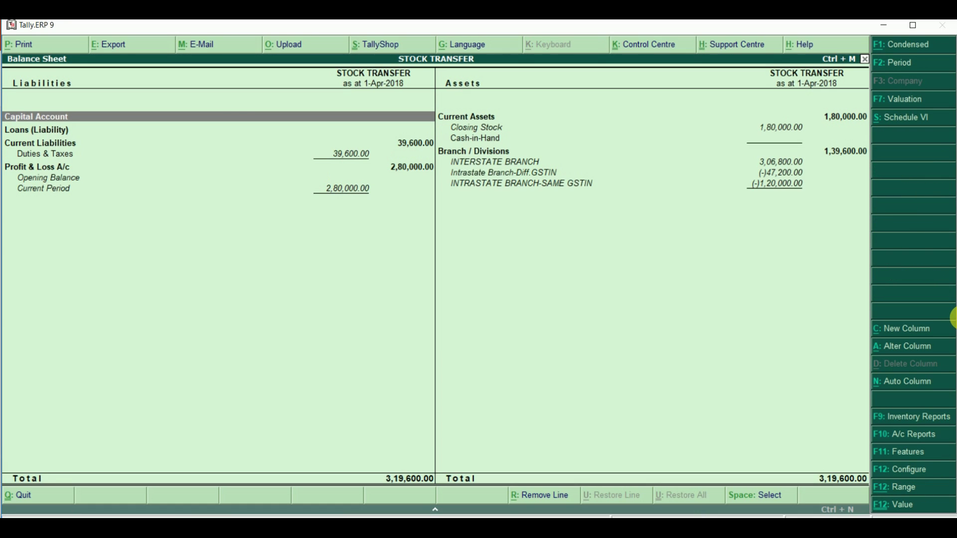
pyautogui.press('Down')
pyautogui.press('Down')
pyautogui.press('Down')
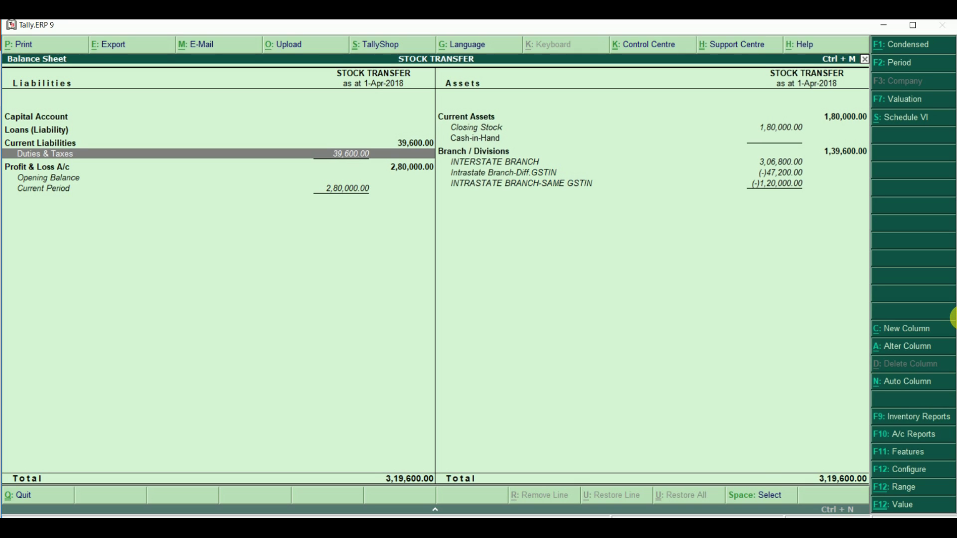
pyautogui.press('Return')
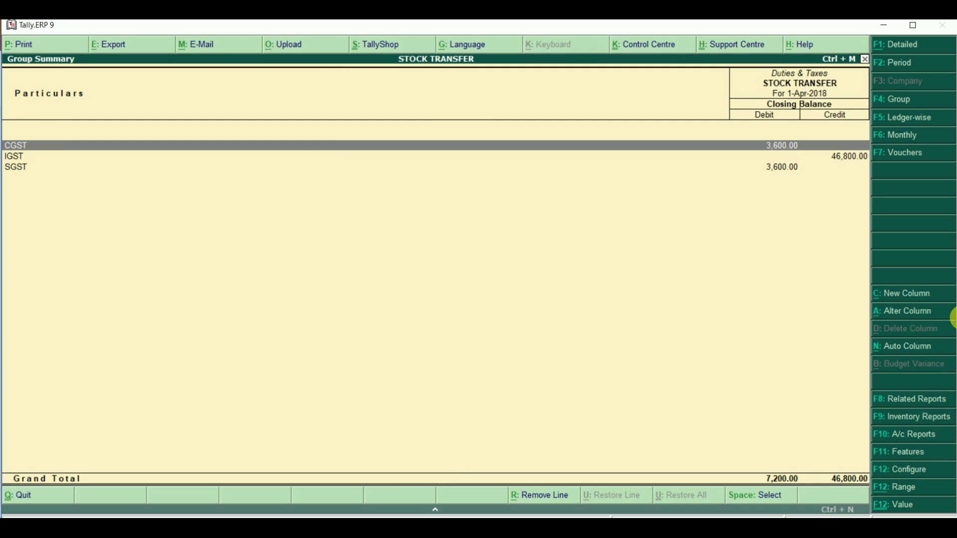
pyautogui.press('Down')
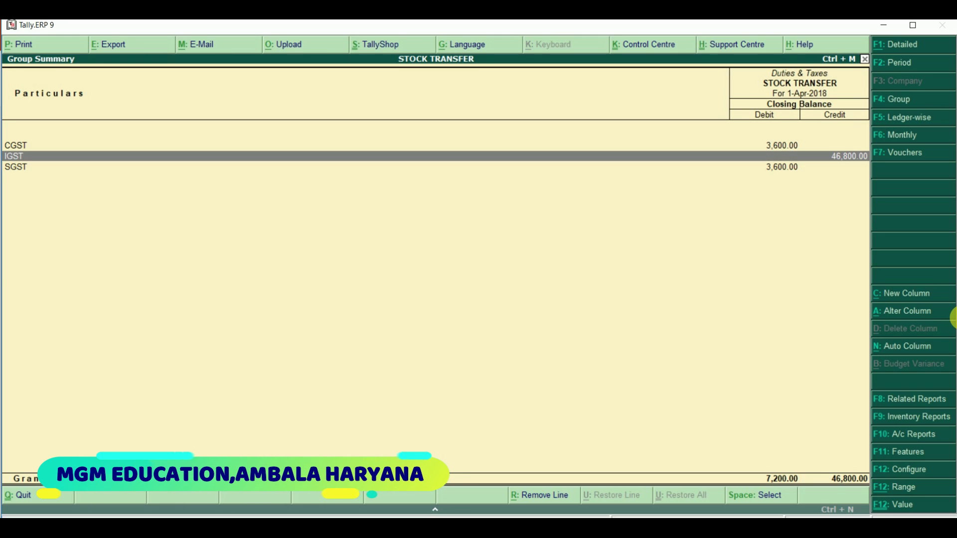
pyautogui.press('Escape')
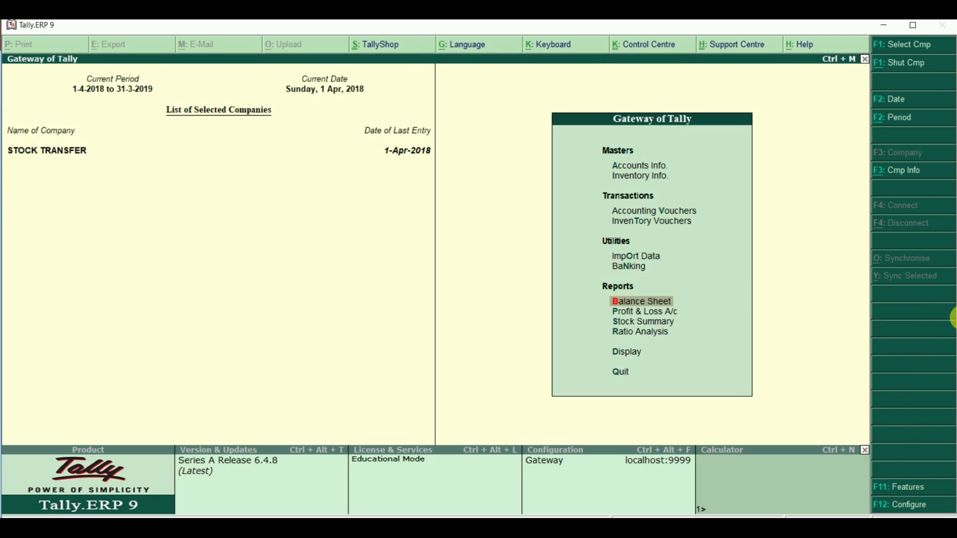